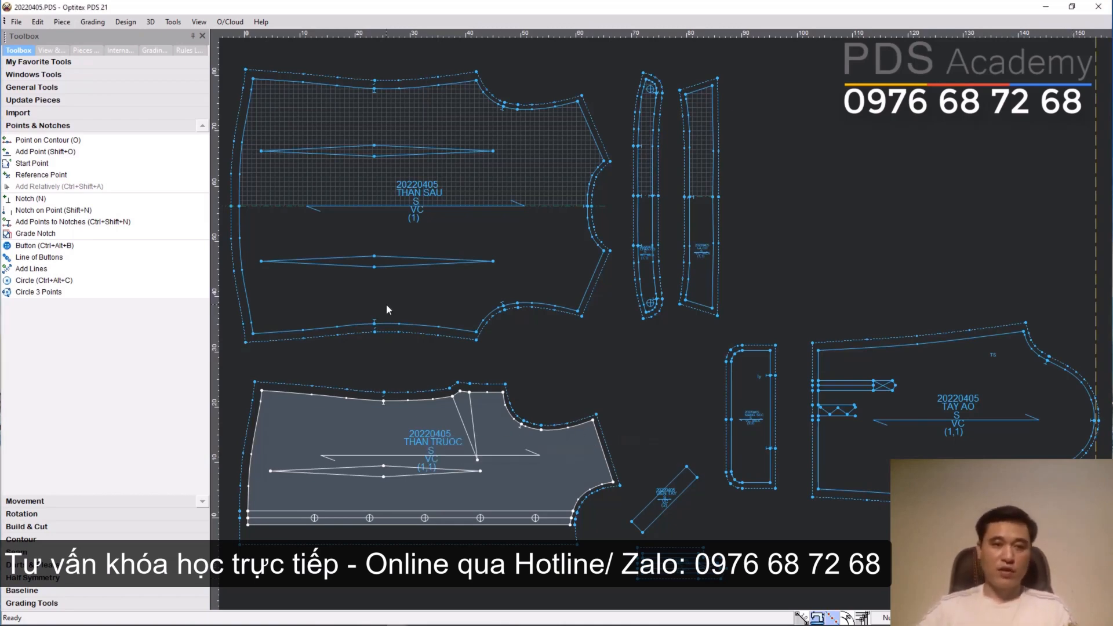
- Open the Measurement Charts window
{"action": "left_click", "coordinate": [198, 22]}
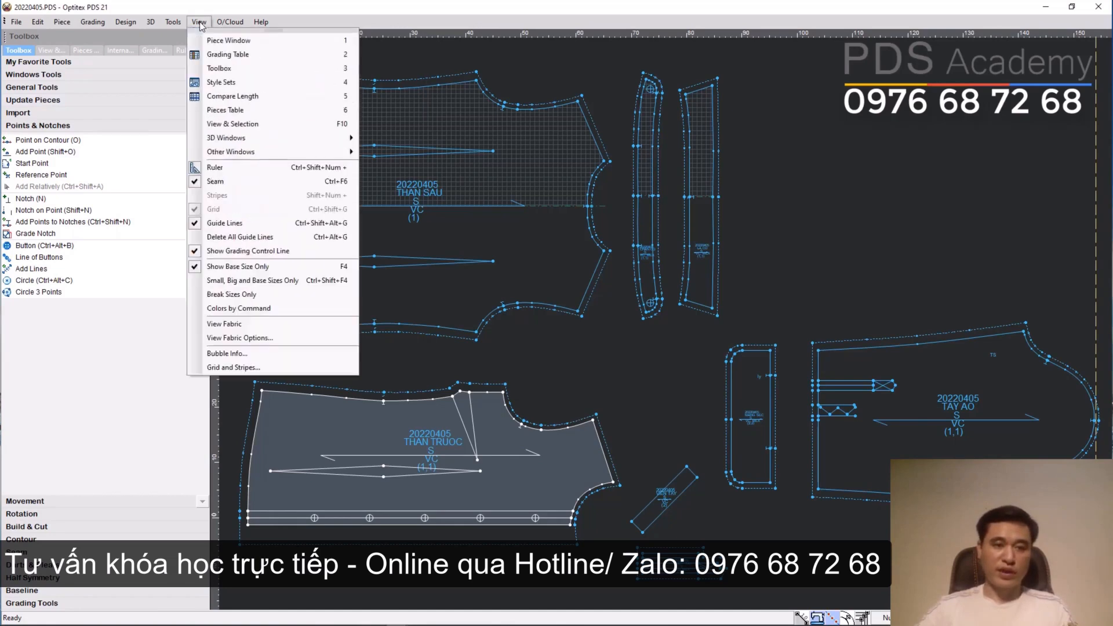
{"action": "mouse_move", "coordinate": [284, 152]}
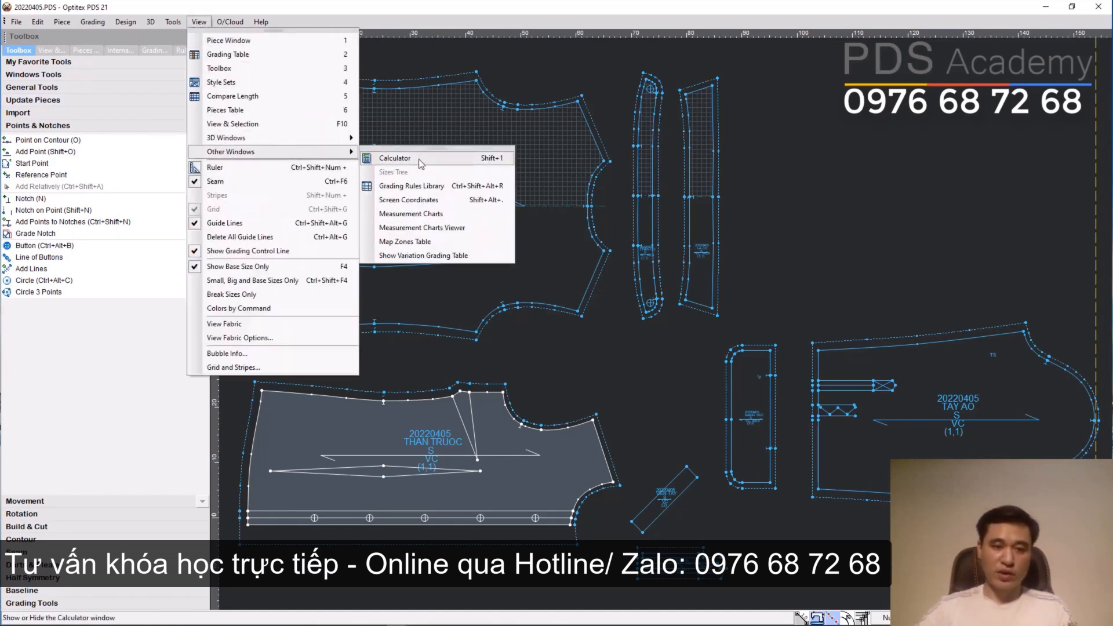
{"action": "left_click", "coordinate": [424, 215]}
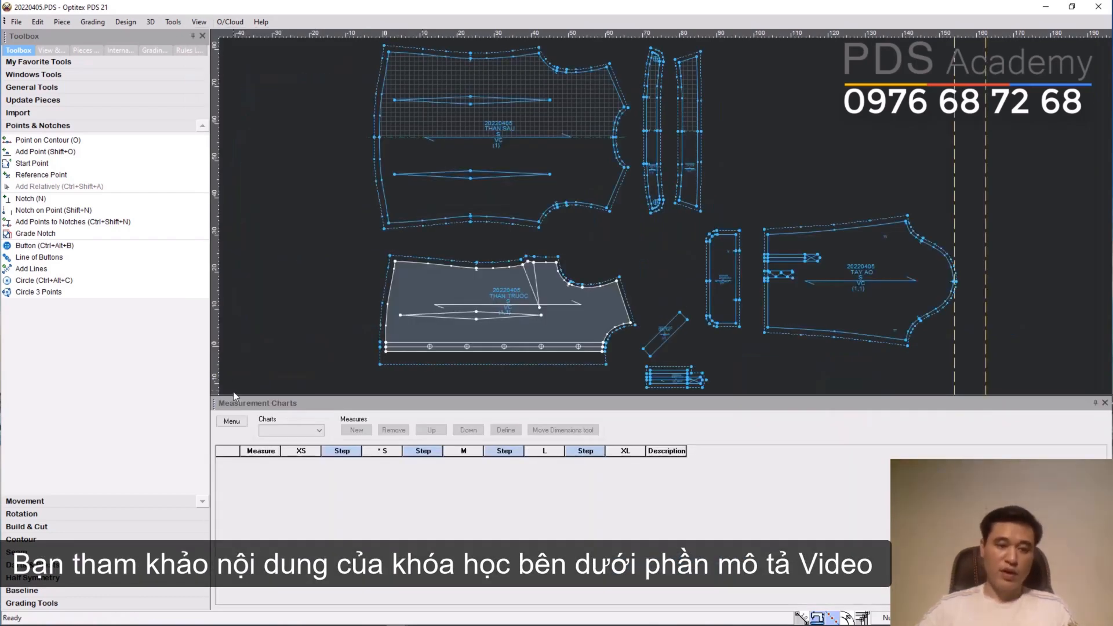
- Create a new measurement chart named 20220405 with the description WOMENSHIRT
{"action": "left_click", "coordinate": [230, 424]}
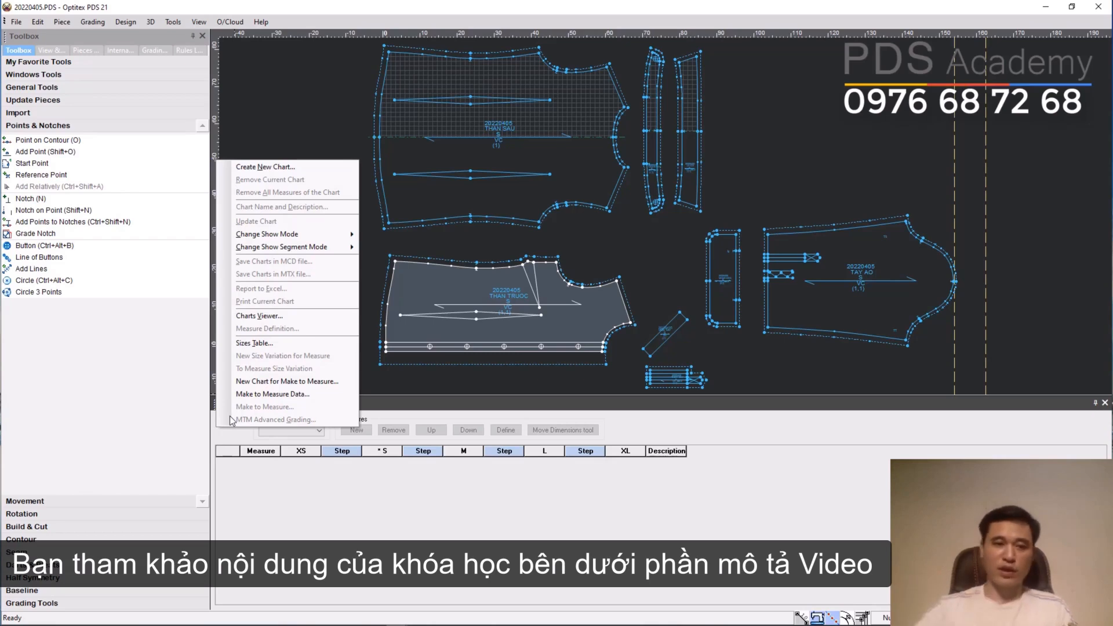
{"action": "left_click", "coordinate": [264, 169]}
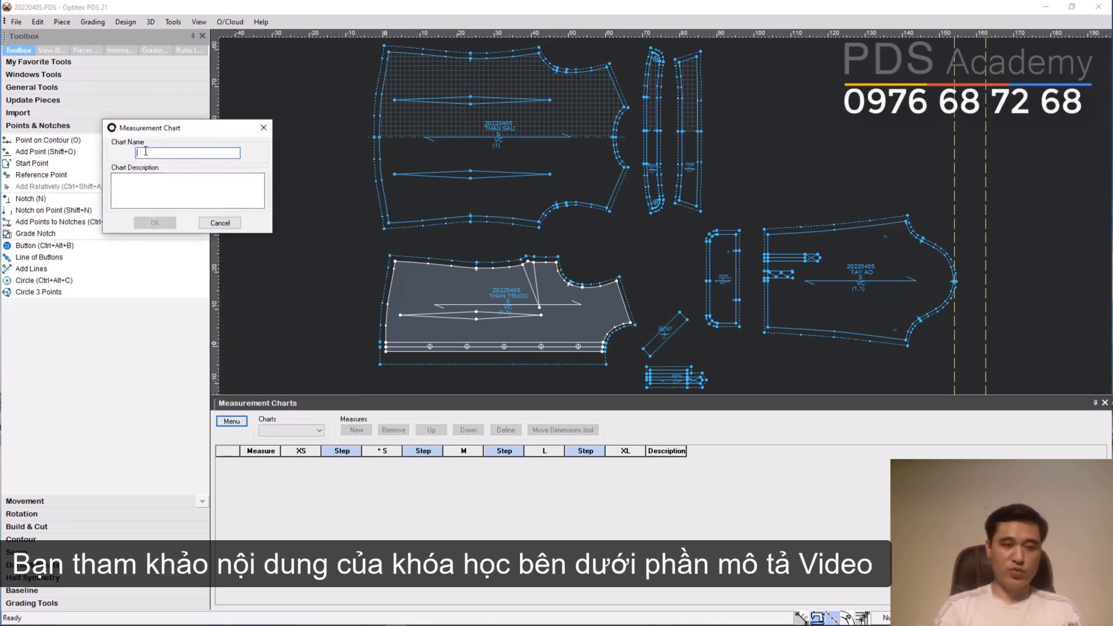
{"action": "type", "text": "2"}
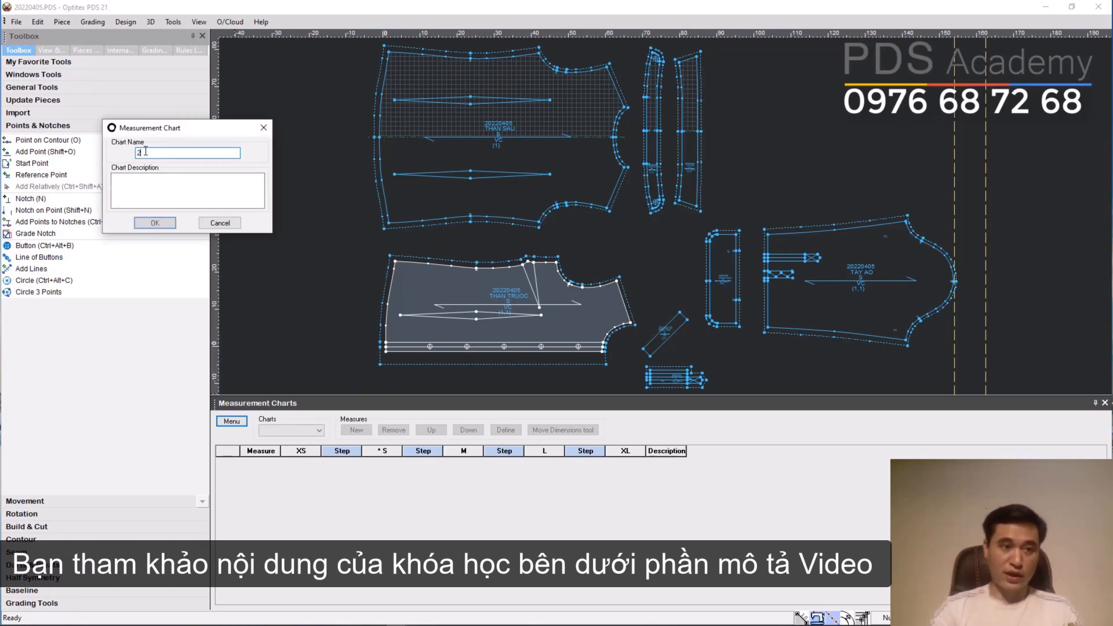
{"action": "type", "text": "0220405"}
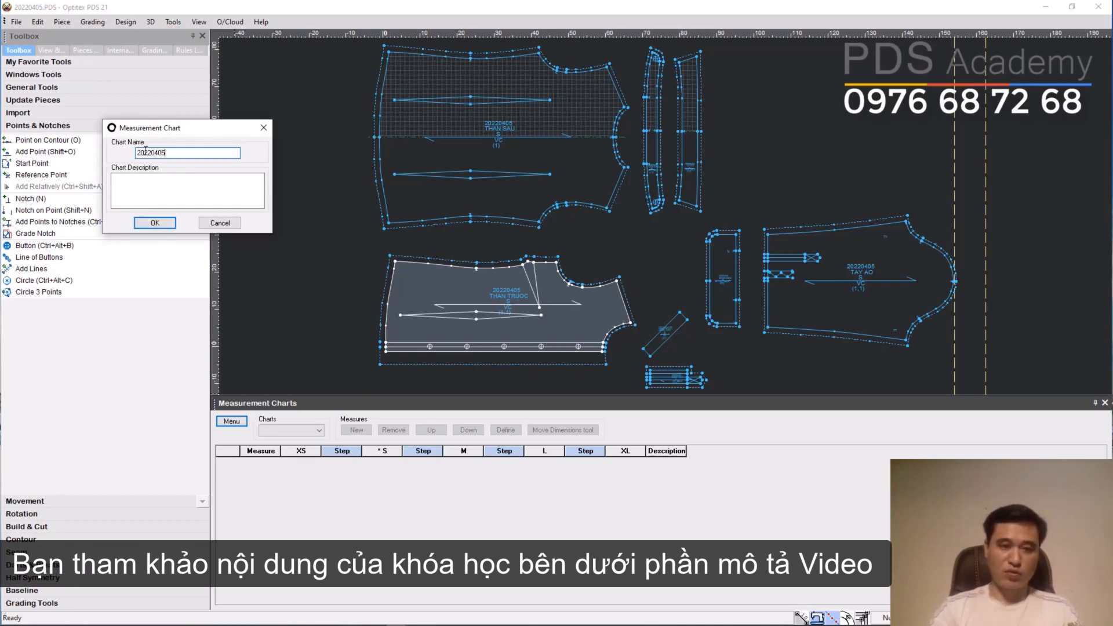
{"action": "left_click", "coordinate": [147, 184]}
{"action": "type", "text": "AO SO"}
{"action": "key", "text": "BackSpace"}
{"action": "key", "text": "BackSpace"}
{"action": "key", "text": "BackSpace"}
{"action": "key", "text": "BackSpace"}
{"action": "key", "text": "BackSpace"}
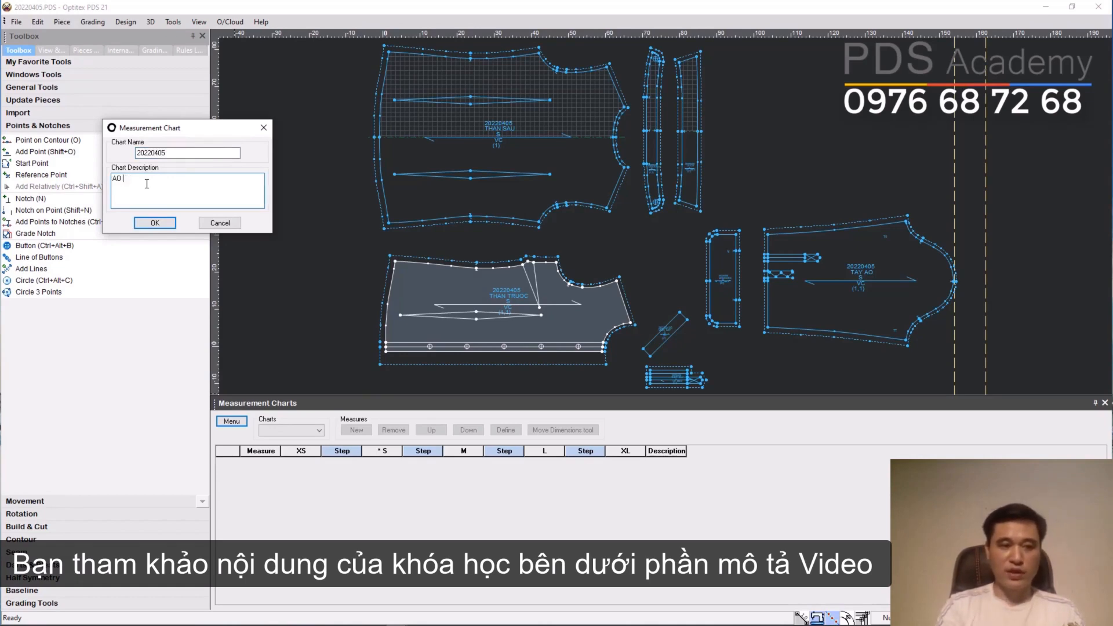
{"action": "type", "text": "SHIRT"}
{"action": "type", "text": "WO"}
{"action": "type", "text": "MEN"}
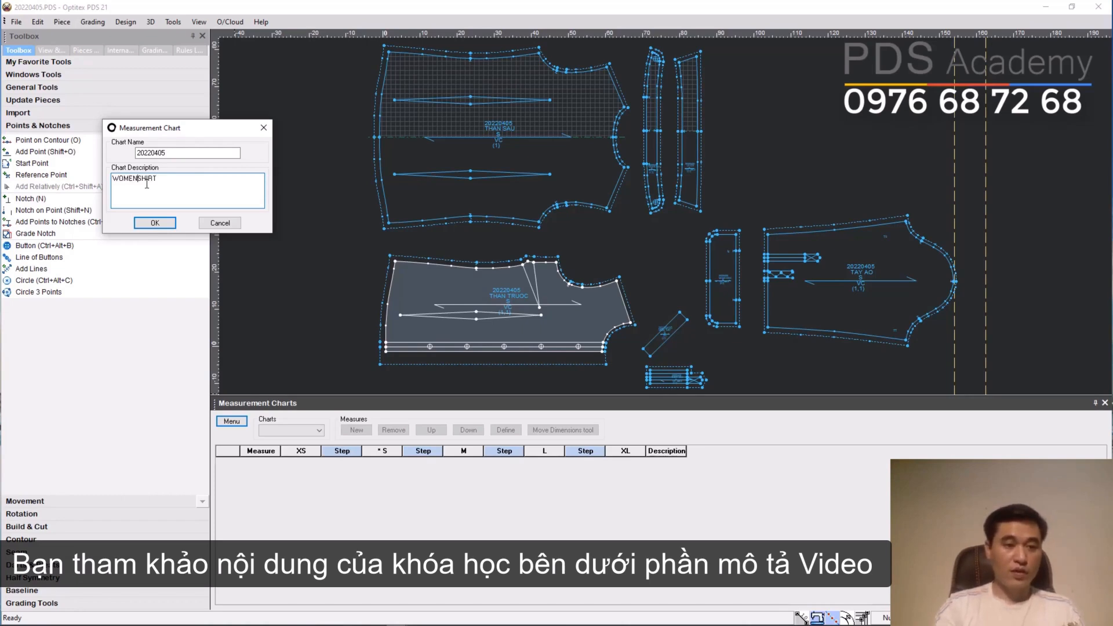
{"action": "left_click", "coordinate": [155, 224]}
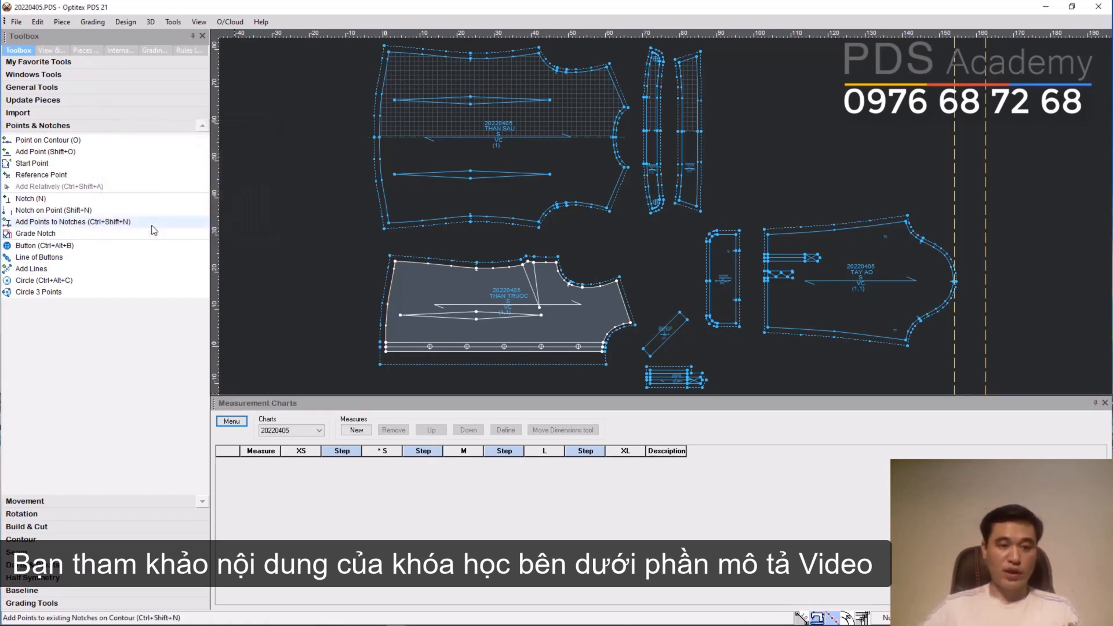
- Add a new measure to the chart and name it Vong co
{"action": "left_click", "coordinate": [356, 430]}
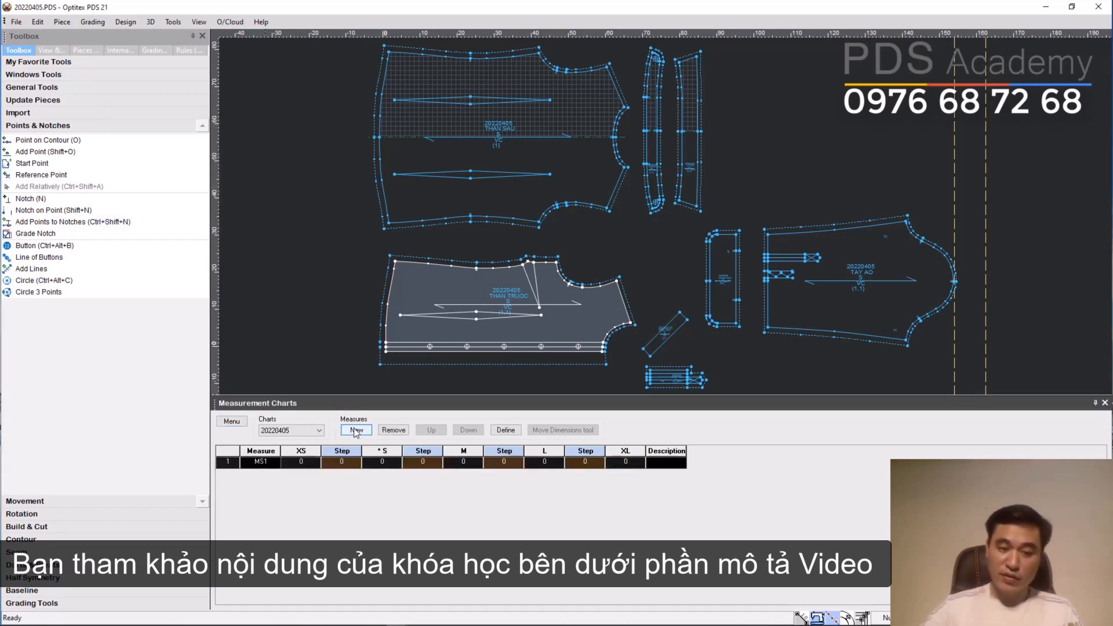
{"action": "scroll", "coordinate": [356, 433], "scroll_direction": "down", "scroll_amount": 1}
{"action": "double_click", "coordinate": [261, 462]}
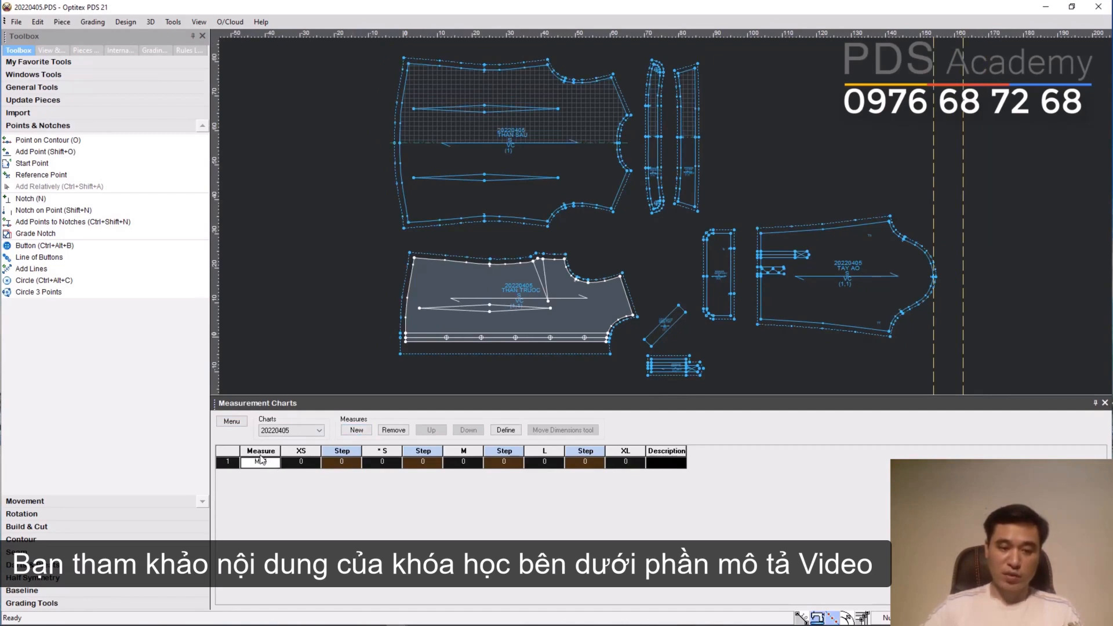
{"action": "double_click", "coordinate": [265, 464]}
{"action": "left_click_drag", "start_coordinate": [269, 463], "coordinate": [243, 466]}
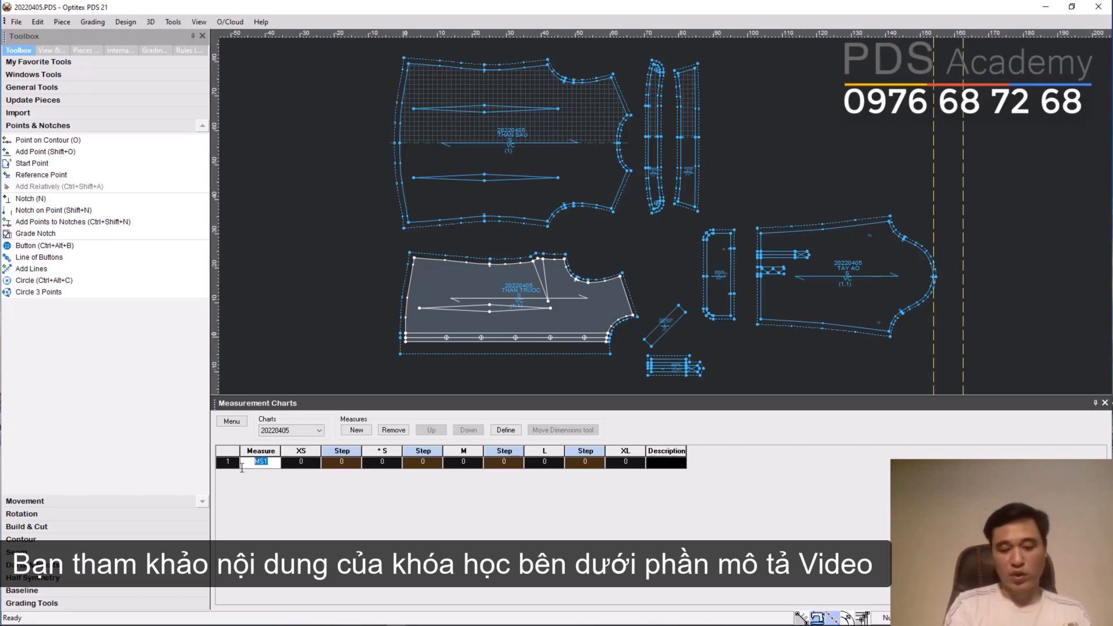
{"action": "type", "text": "Vong co"}
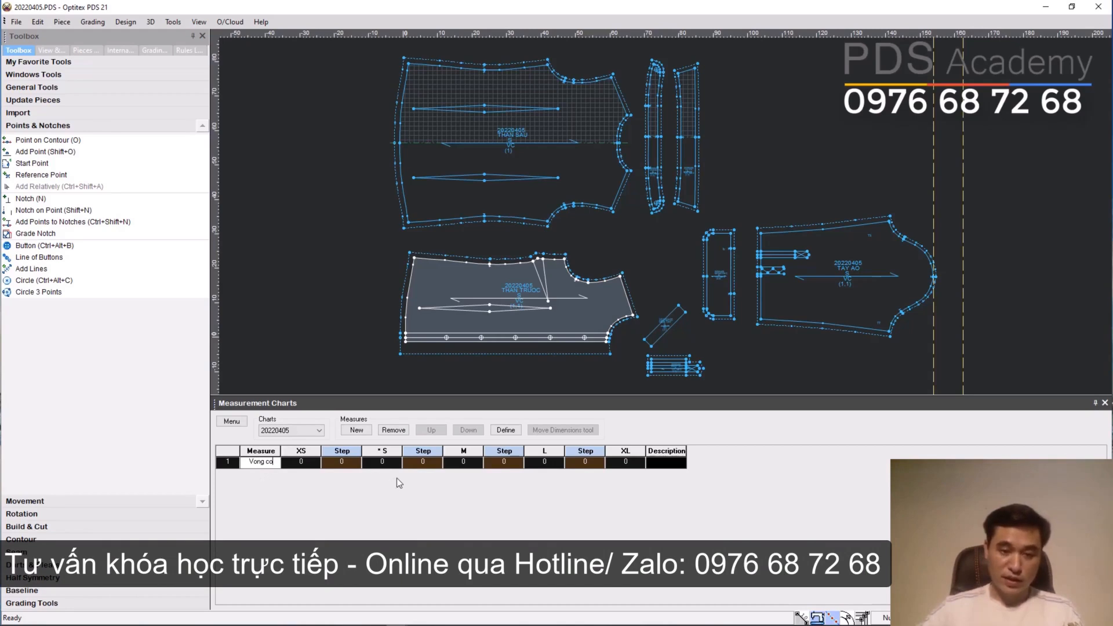
- Define a first added segment for Vong co on the front piece's neckline, from the shoulder neck point to the placket's middle line
{"action": "left_click", "coordinate": [505, 430]}
{"action": "left_click_drag", "start_coordinate": [133, 134], "coordinate": [129, 197]}
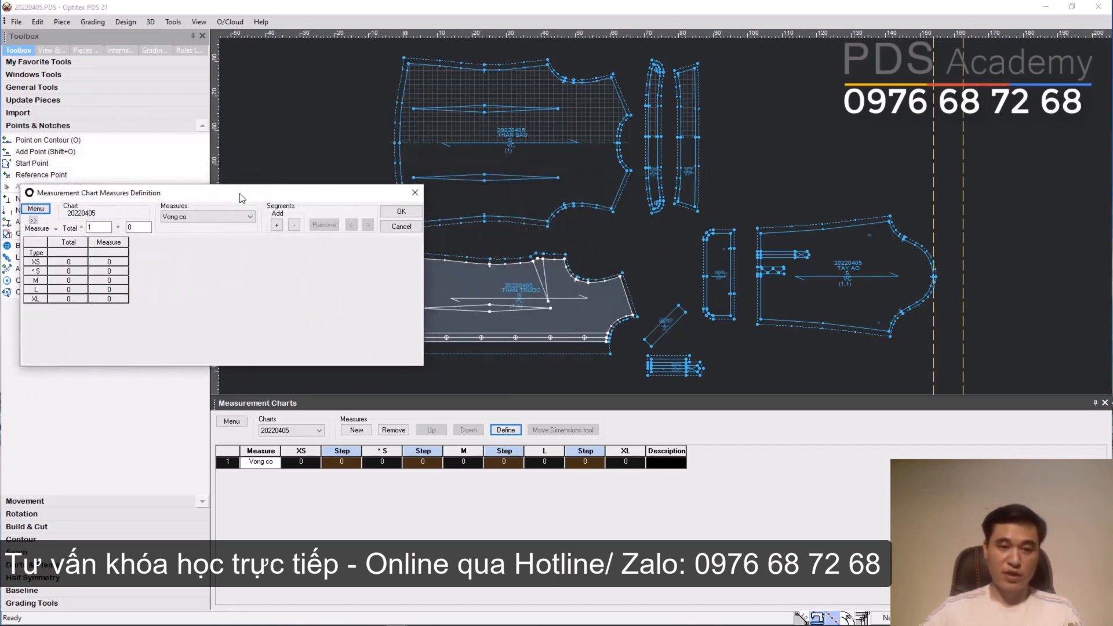
{"action": "left_click", "coordinate": [276, 226]}
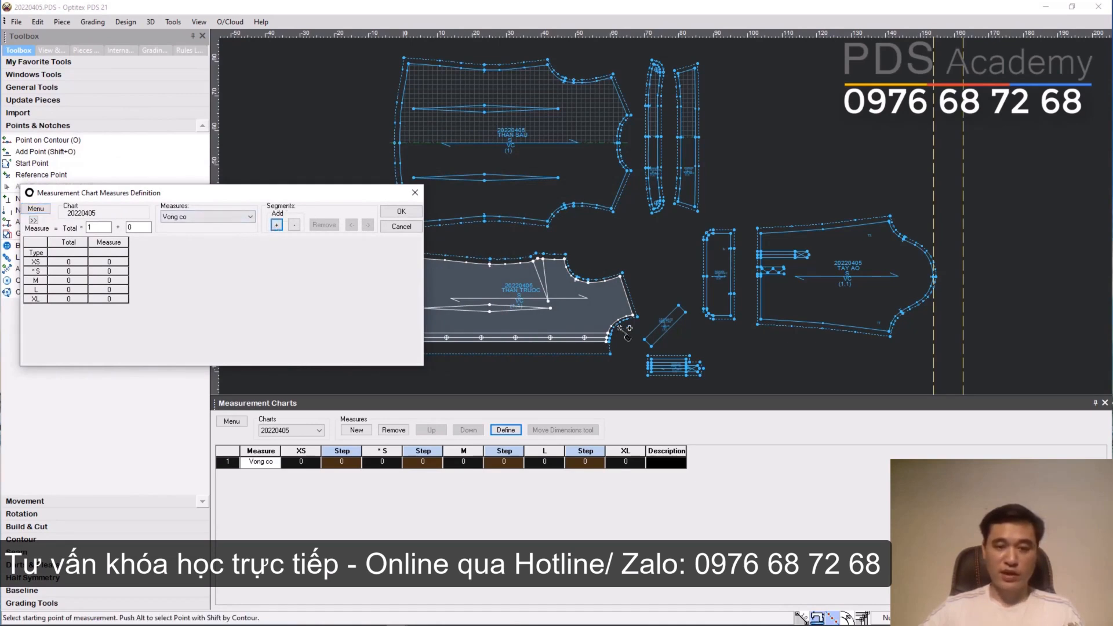
{"action": "scroll", "coordinate": [626, 332], "scroll_direction": "up", "scroll_amount": 8}
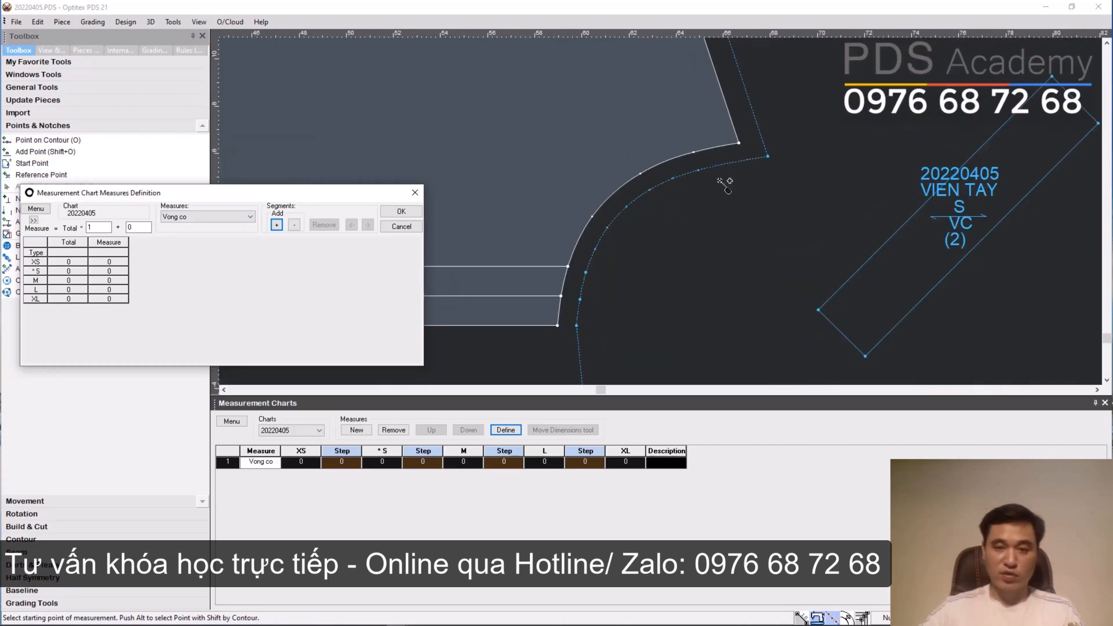
{"action": "left_click", "coordinate": [740, 142]}
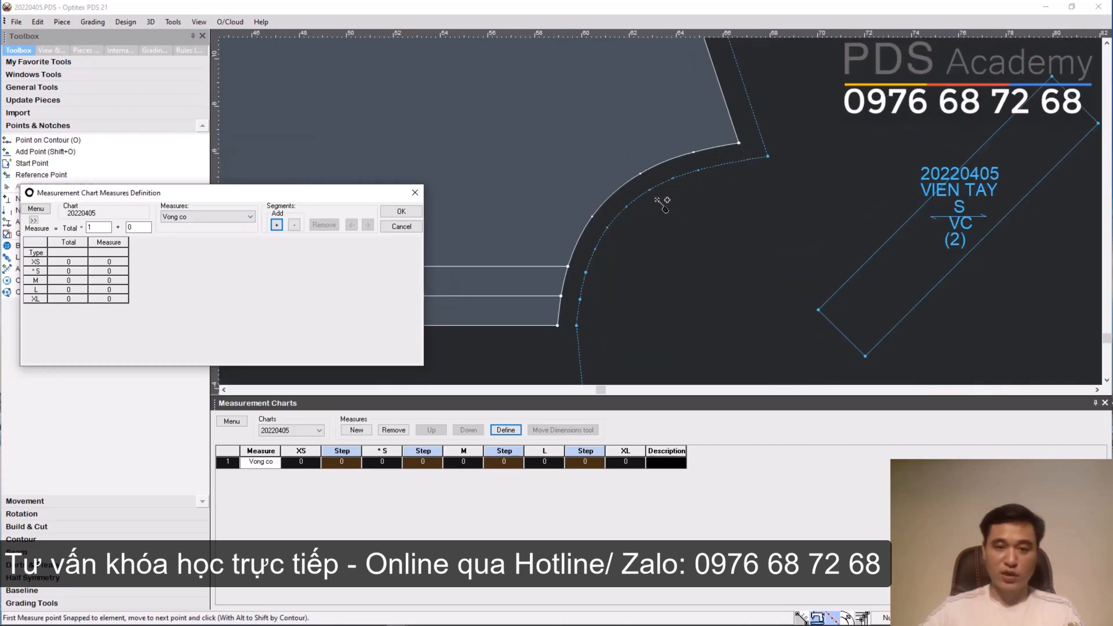
{"action": "left_click", "coordinate": [562, 297]}
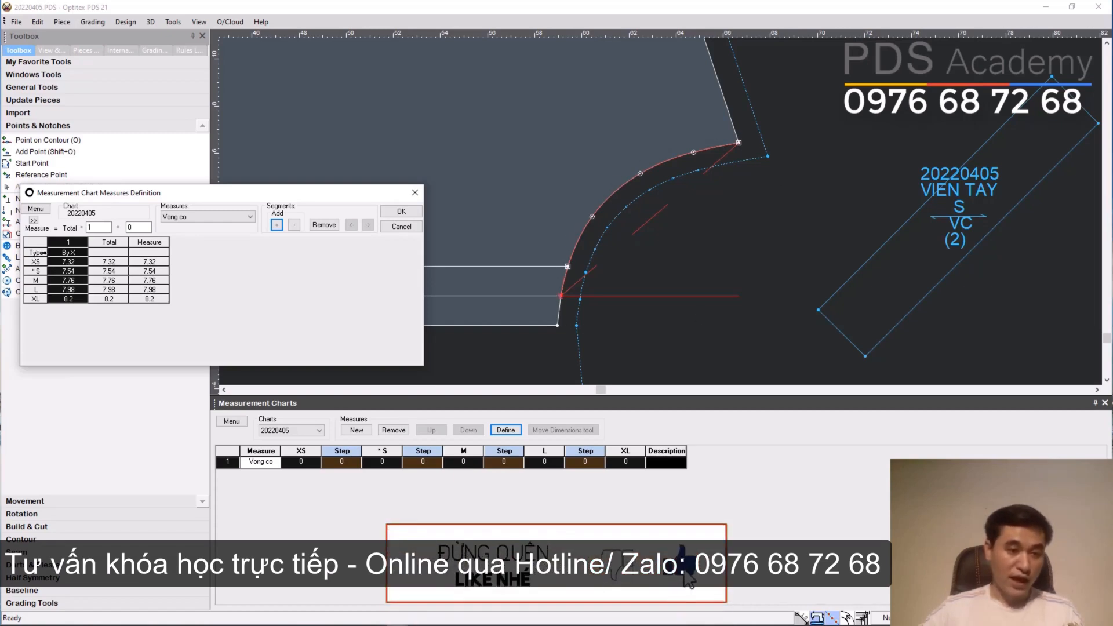
- Set the front neckline segment's type to Along Contour and apply the measure definition
{"action": "left_click", "coordinate": [65, 255]}
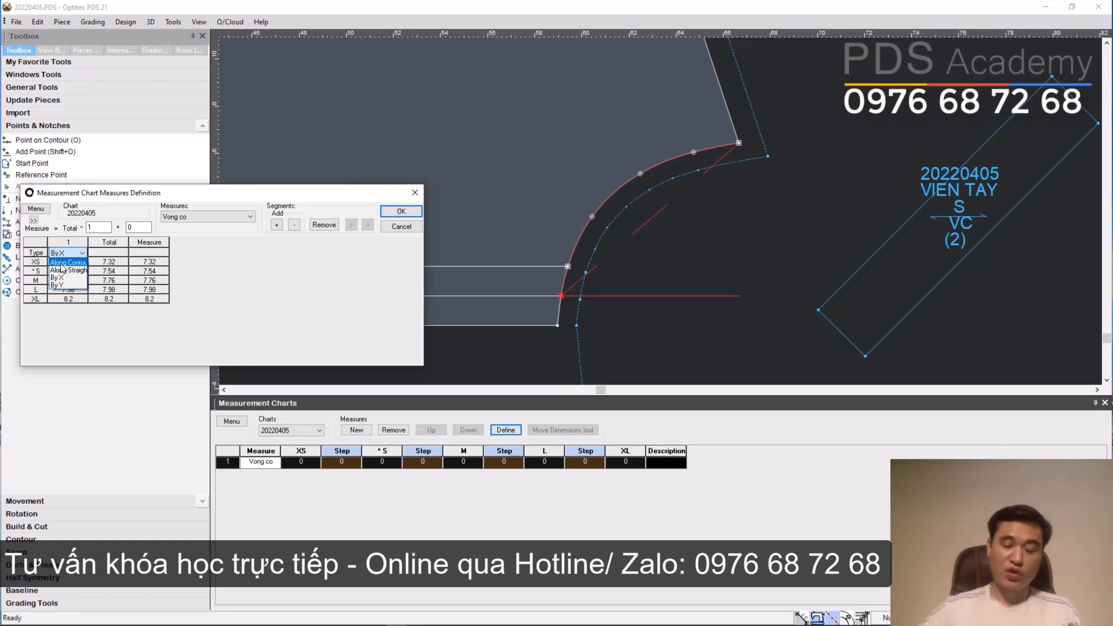
{"action": "left_click", "coordinate": [62, 264]}
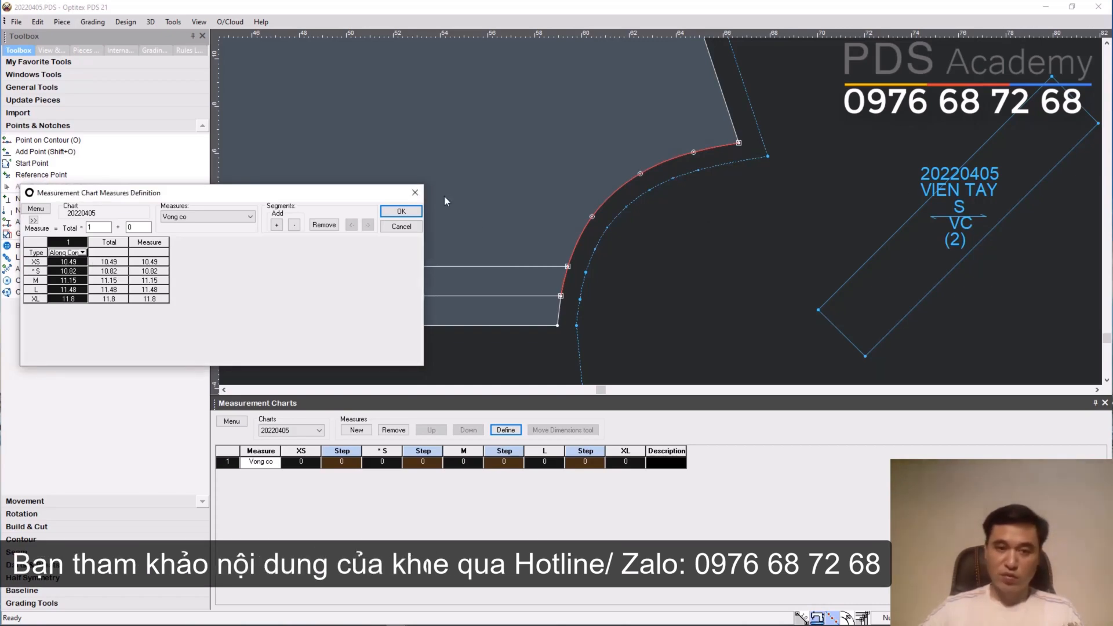
{"action": "left_click", "coordinate": [401, 212]}
- Add a second segment to Vong co along the back piece's neckline, from the centre back to the shoulder neck point
{"action": "scroll", "coordinate": [660, 211], "scroll_direction": "down", "scroll_amount": 5}
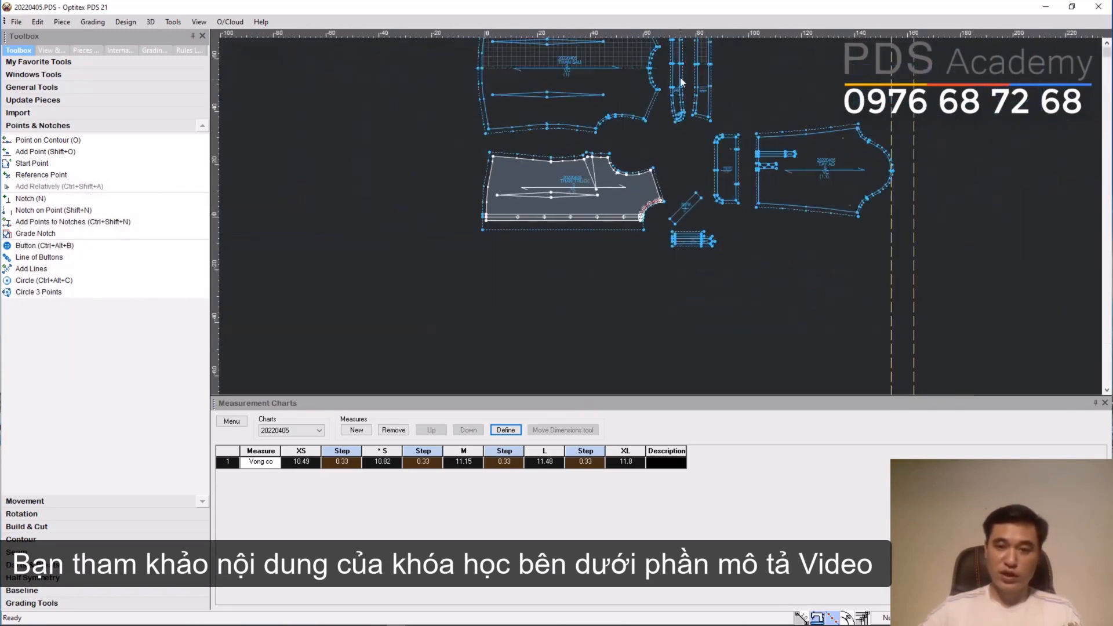
{"action": "scroll", "coordinate": [681, 83], "scroll_direction": "up", "scroll_amount": 8}
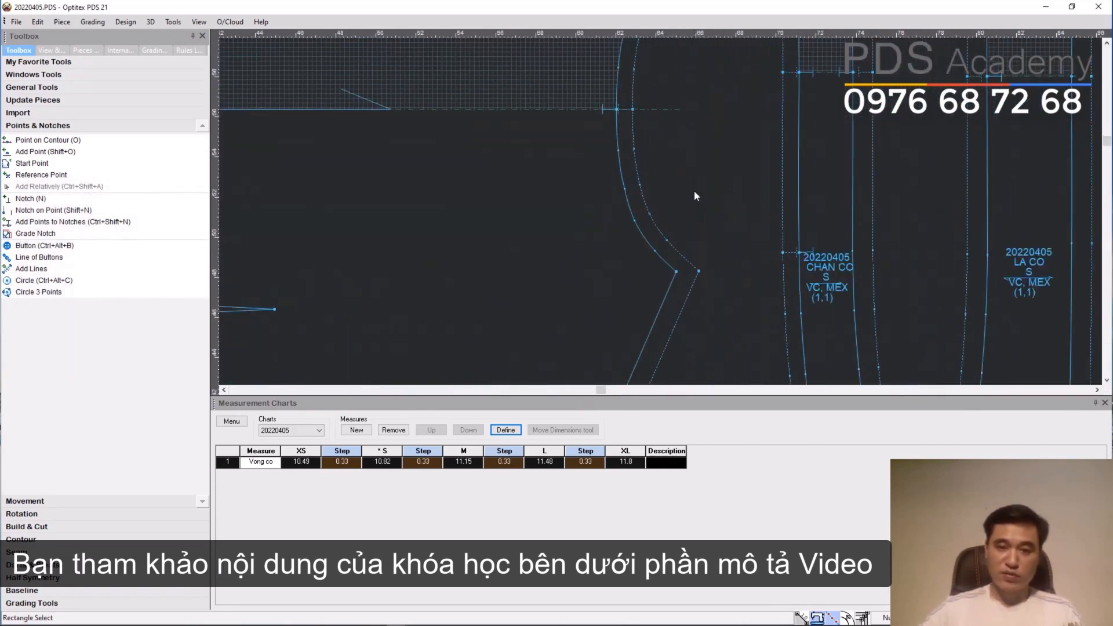
{"action": "left_click", "coordinate": [505, 429]}
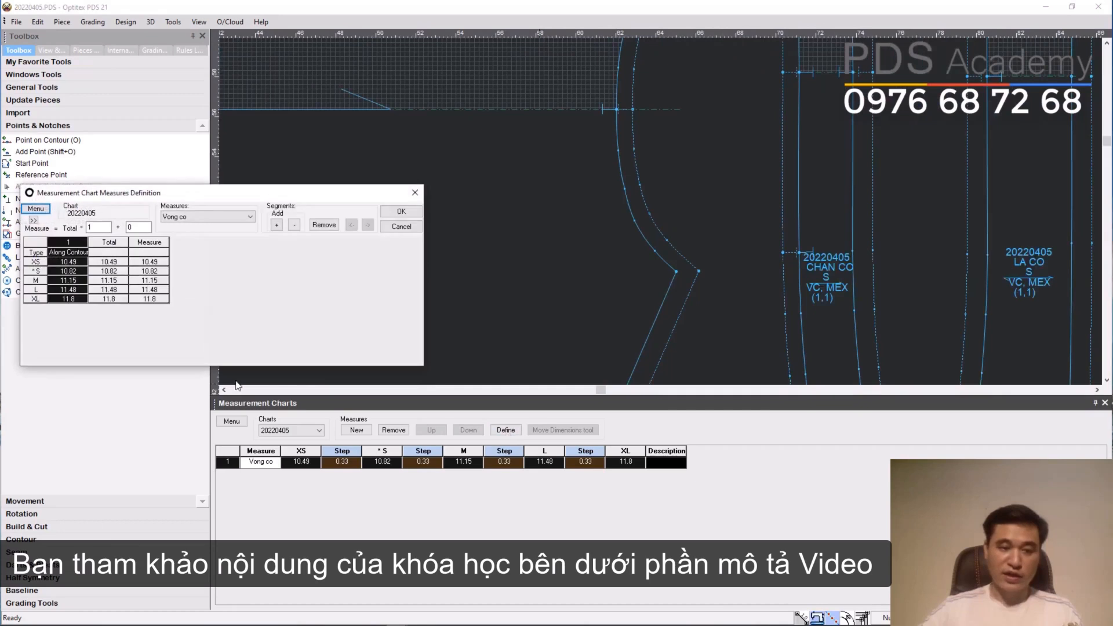
{"action": "left_click", "coordinate": [277, 224]}
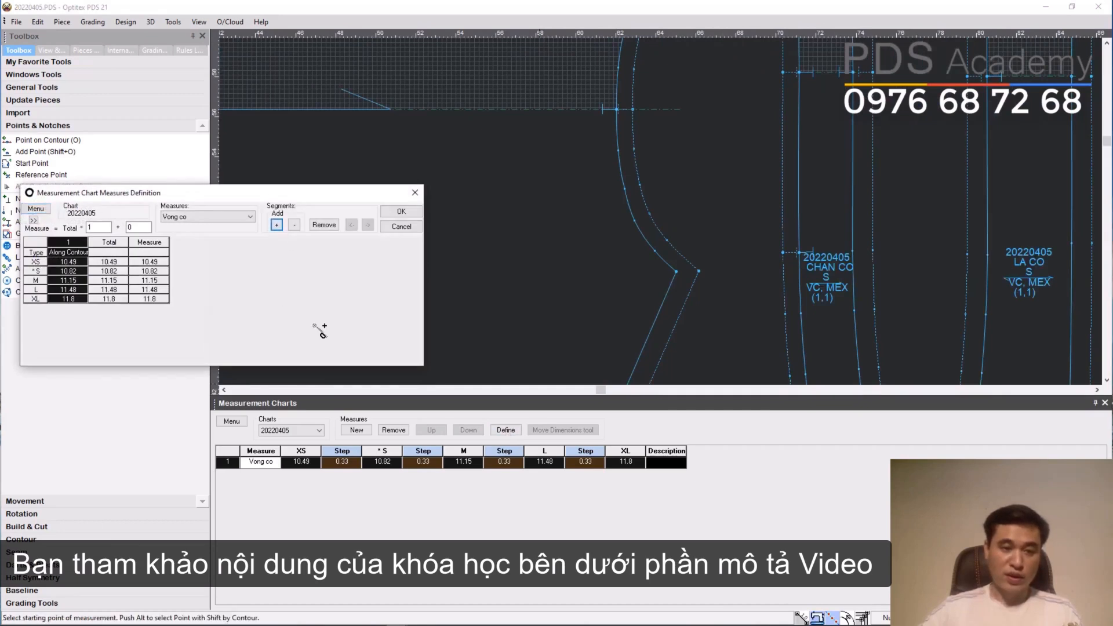
{"action": "left_click", "coordinate": [617, 109]}
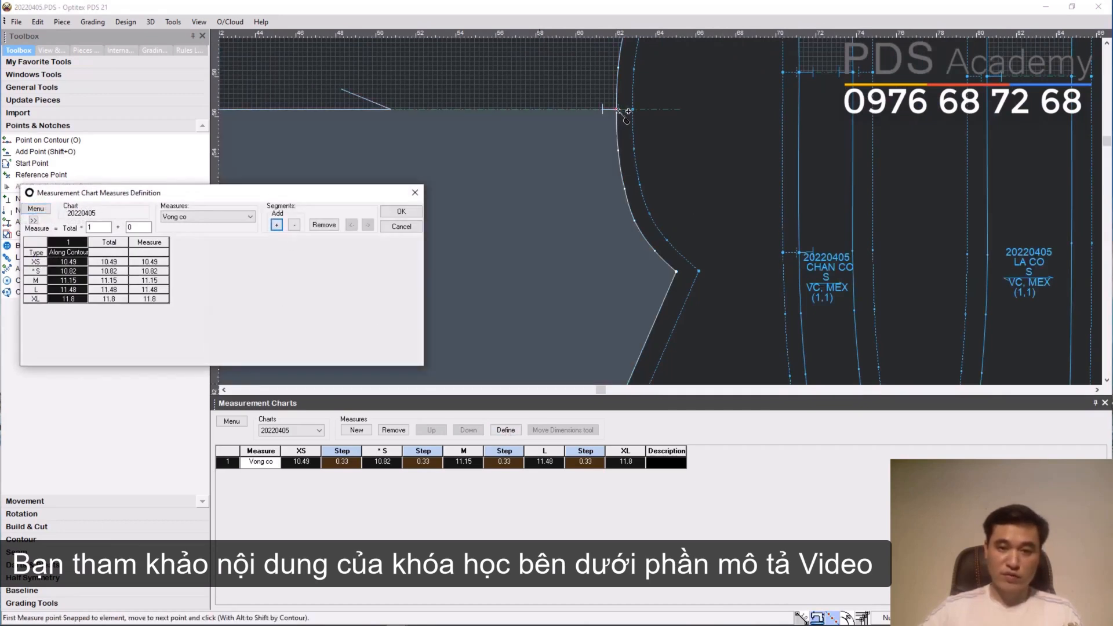
{"action": "left_click", "coordinate": [677, 271]}
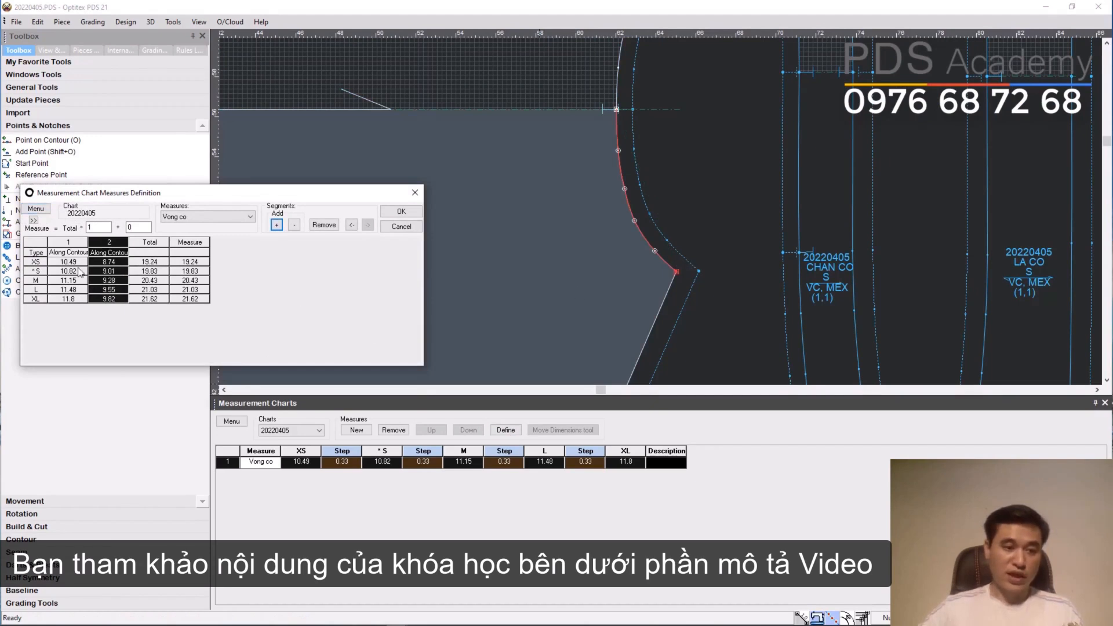
- Set the Vong co measure's total multiplier to 2 and apply the definition
{"action": "left_click", "coordinate": [68, 243]}
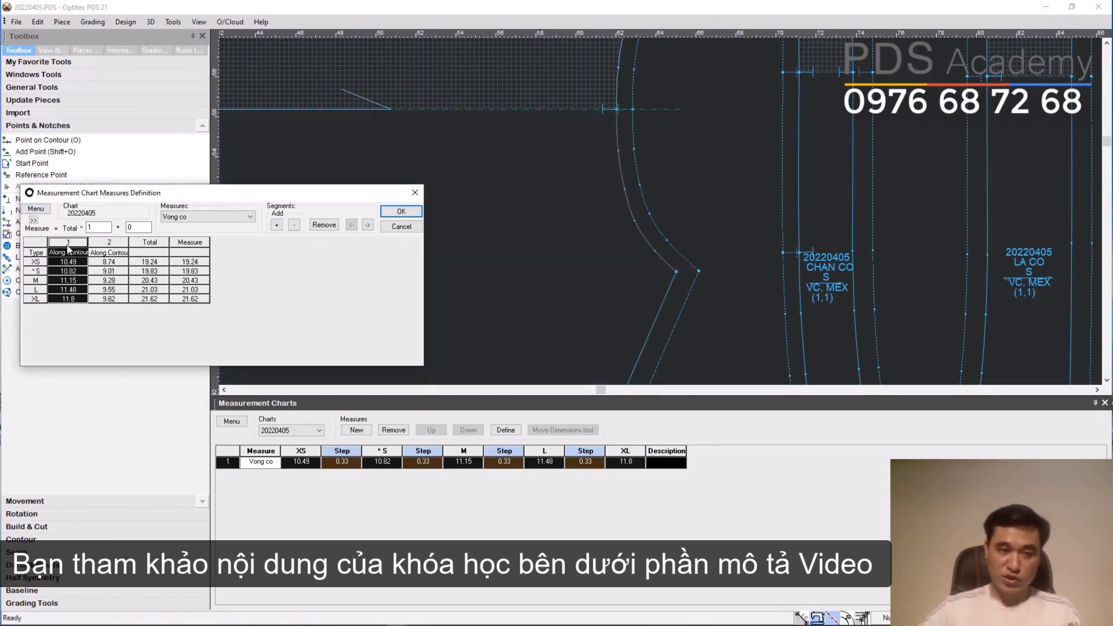
{"action": "left_click", "coordinate": [68, 242]}
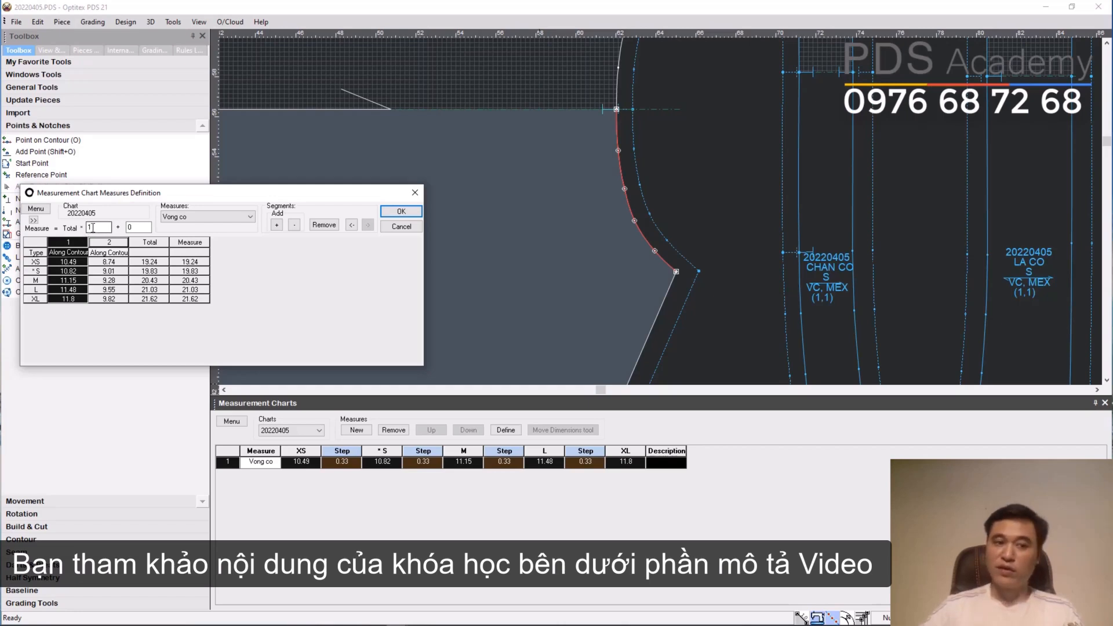
{"action": "left_click_drag", "start_coordinate": [93, 228], "coordinate": [80, 230]}
{"action": "type", "text": "2"}
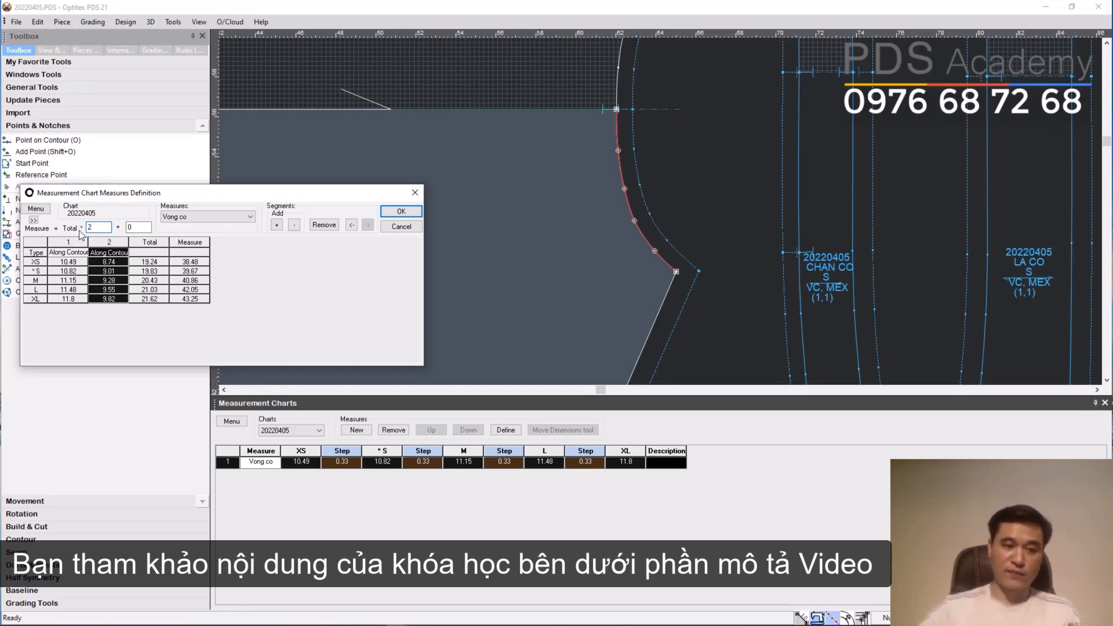
{"action": "left_click", "coordinate": [184, 242]}
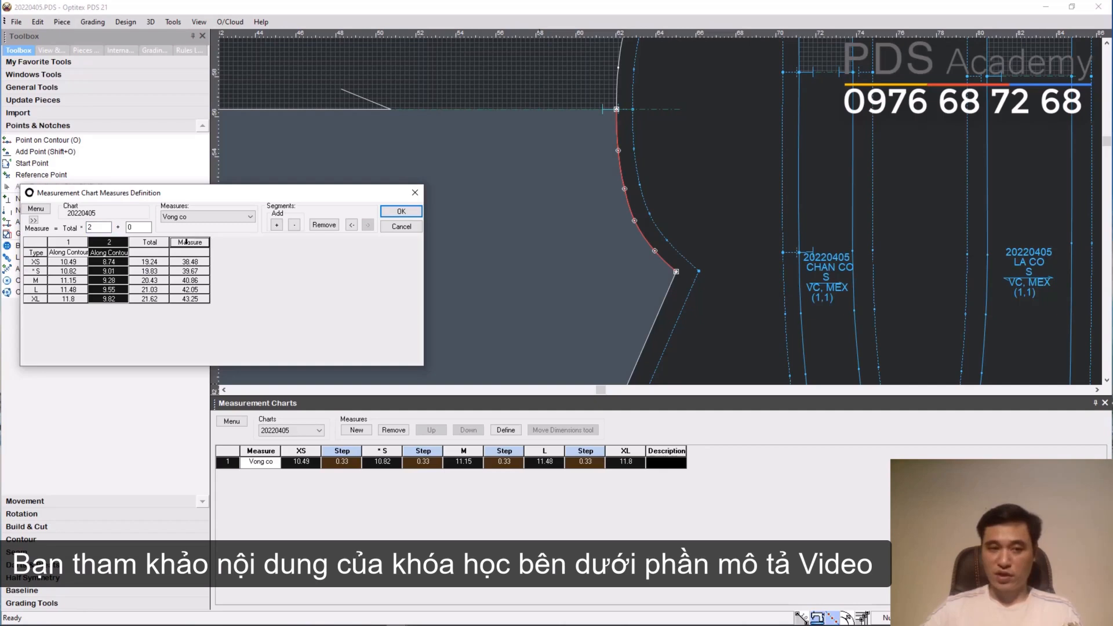
{"action": "left_click", "coordinate": [401, 211]}
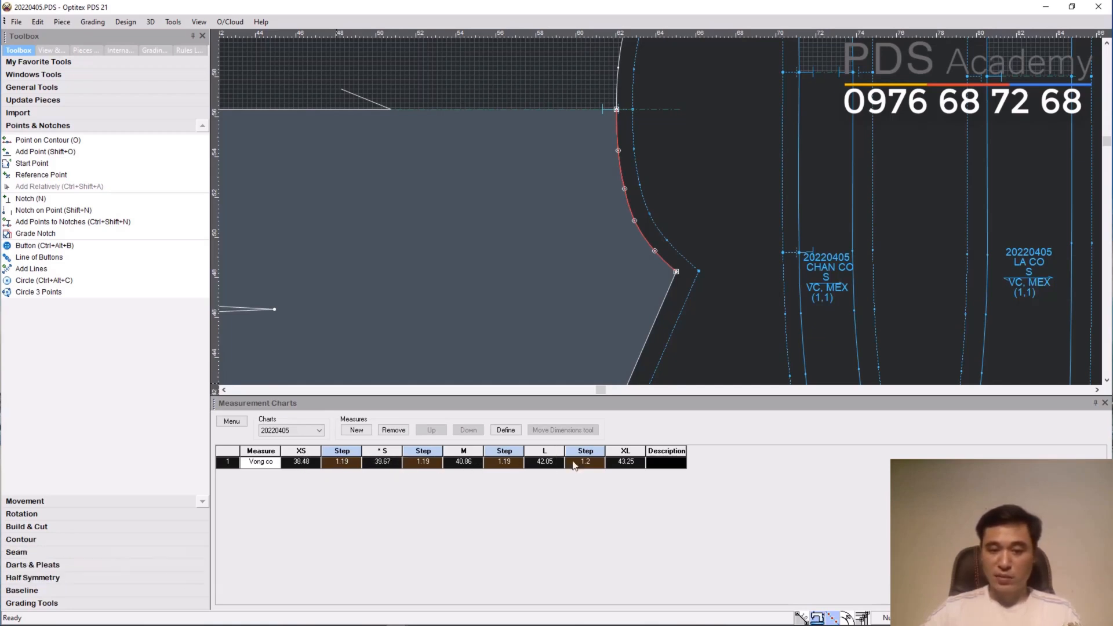
{"action": "left_click", "coordinate": [261, 462]}
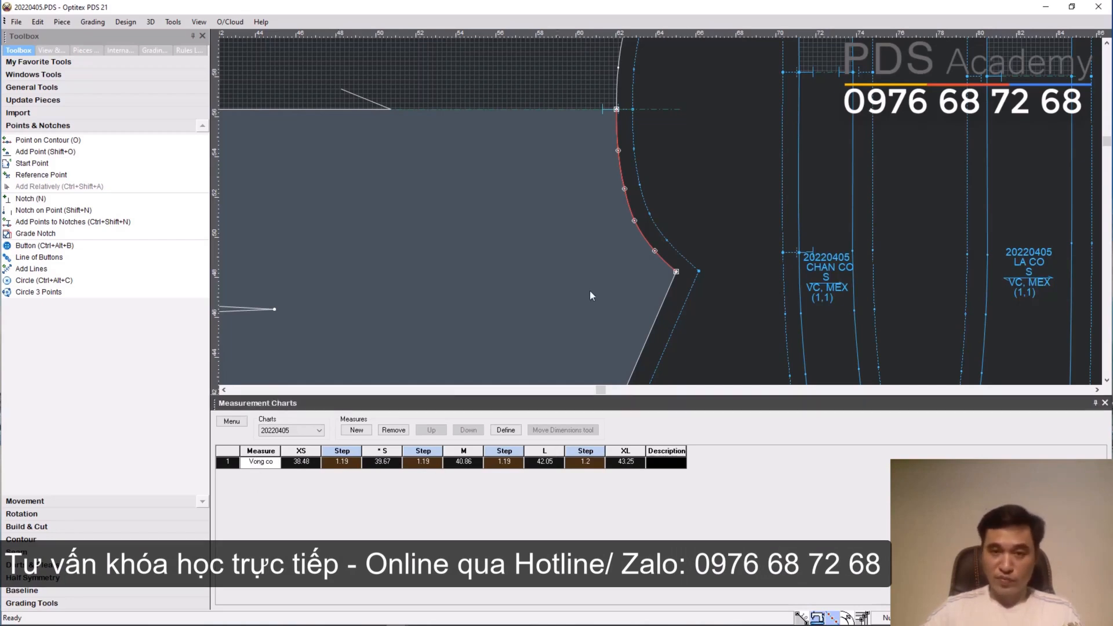
{"action": "scroll", "coordinate": [660, 210], "scroll_direction": "down", "scroll_amount": 5}
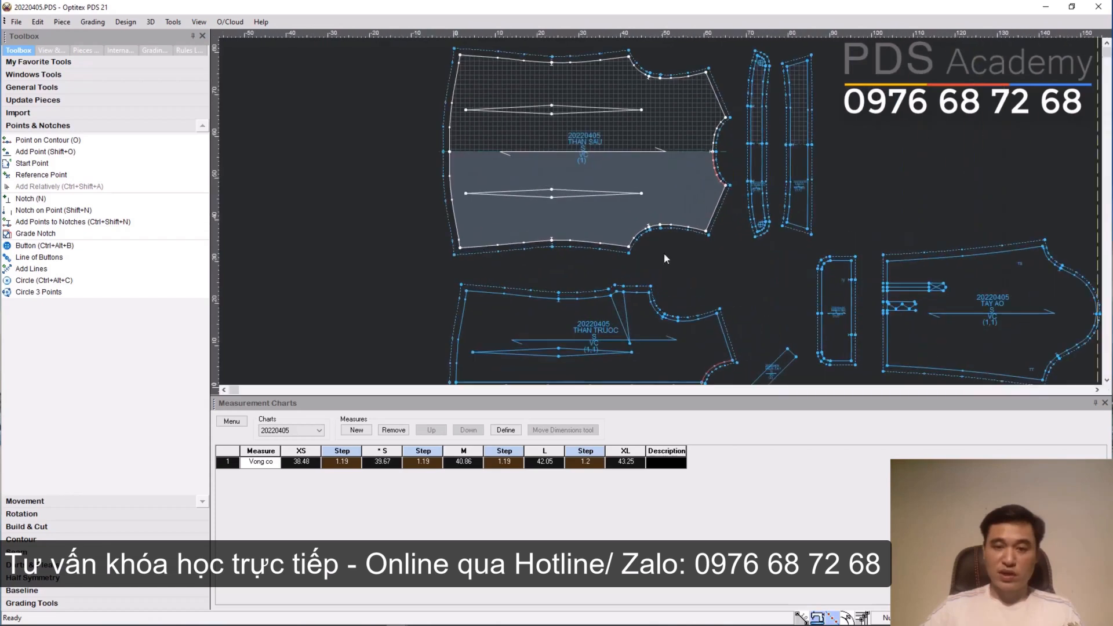
{"action": "scroll", "coordinate": [663, 253], "scroll_direction": "up", "scroll_amount": 5}
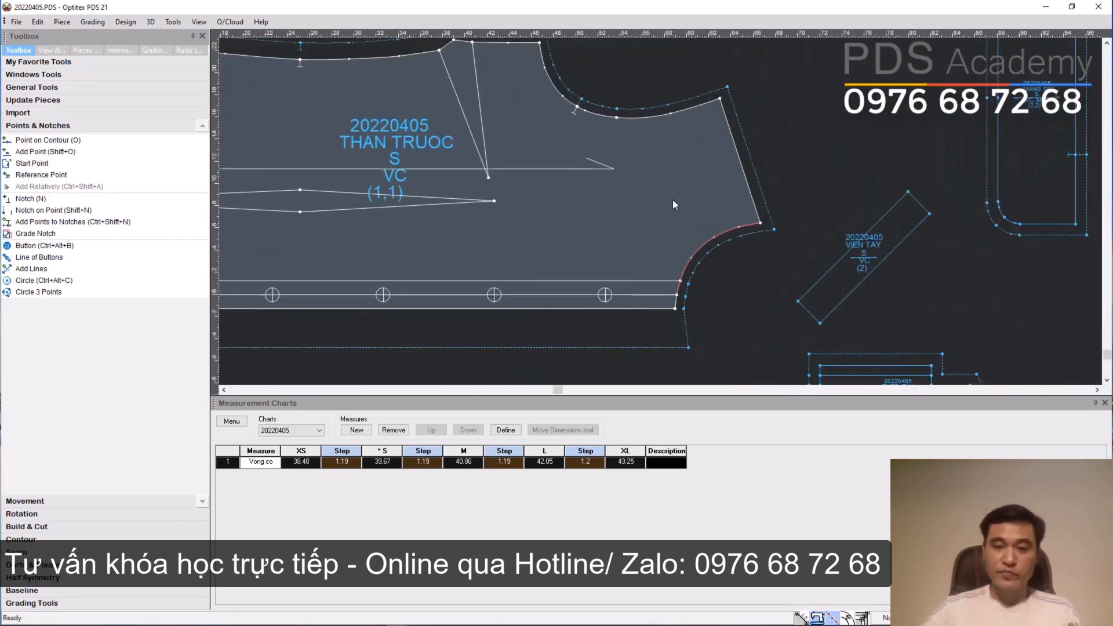
- Add a second measure to the 20220405 chart and name it Kich nguc
{"action": "scroll", "coordinate": [667, 194], "scroll_direction": "up", "scroll_amount": 1}
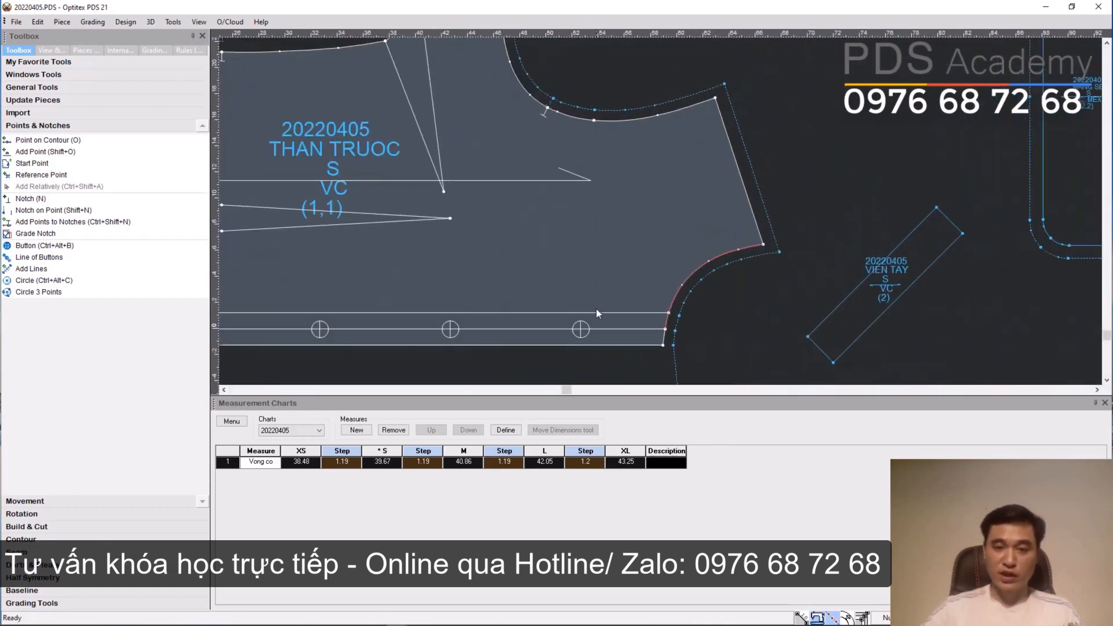
{"action": "left_click", "coordinate": [594, 121]}
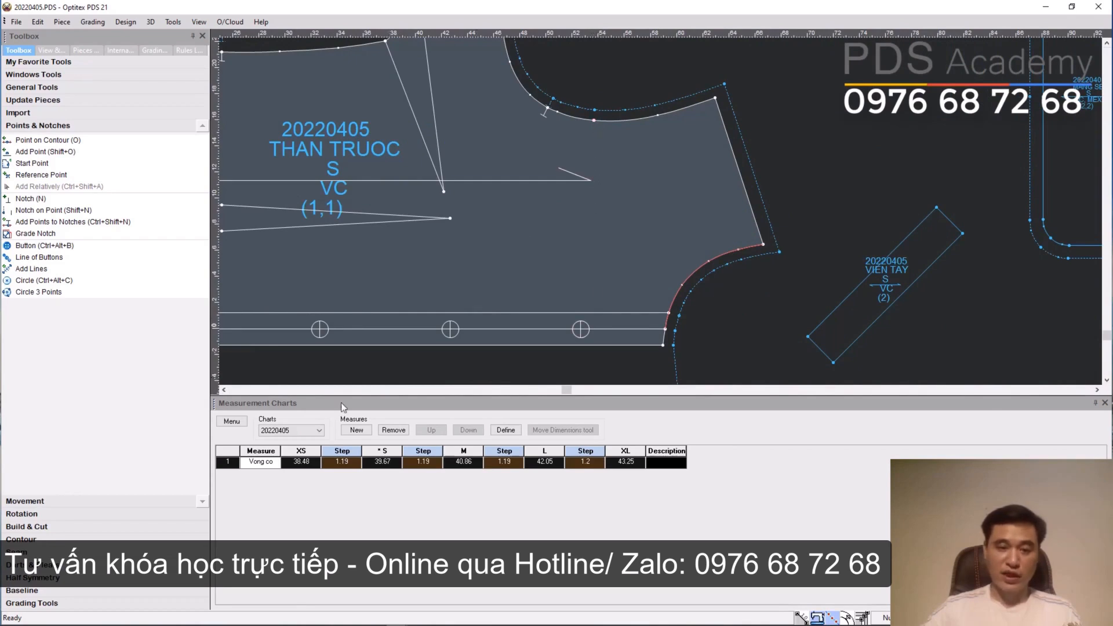
{"action": "left_click", "coordinate": [356, 429]}
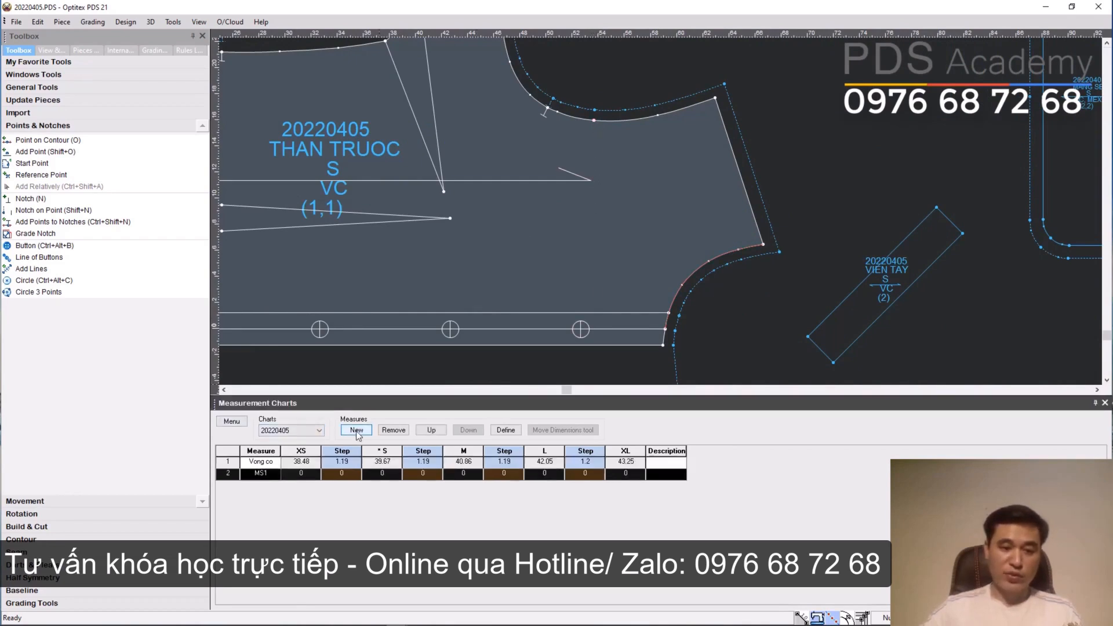
{"action": "left_click", "coordinate": [266, 473]}
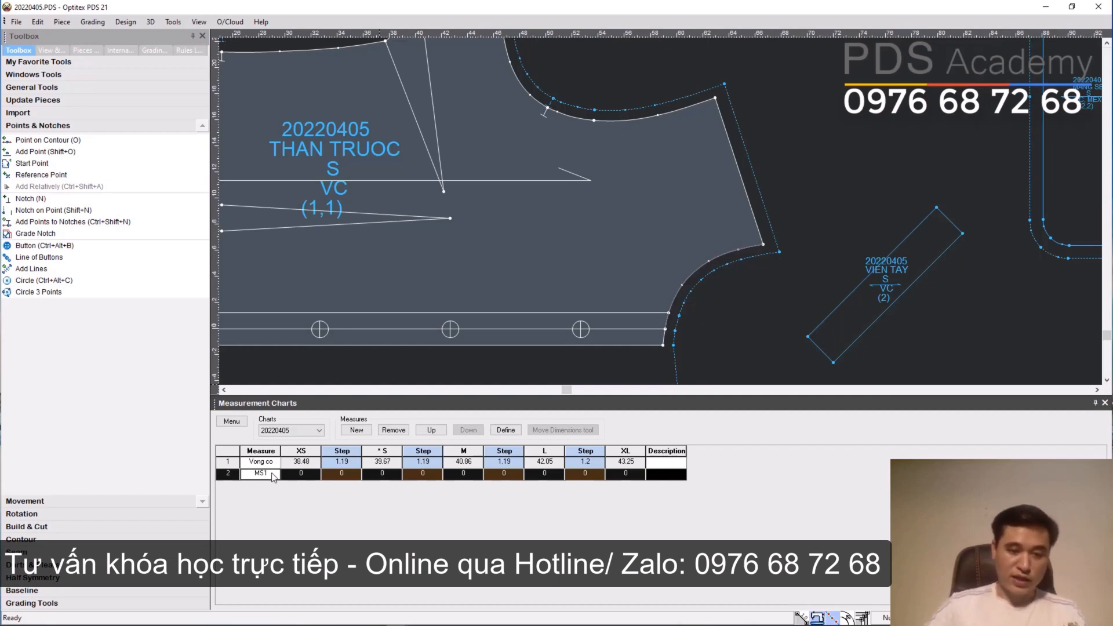
{"action": "double_click", "coordinate": [260, 473]}
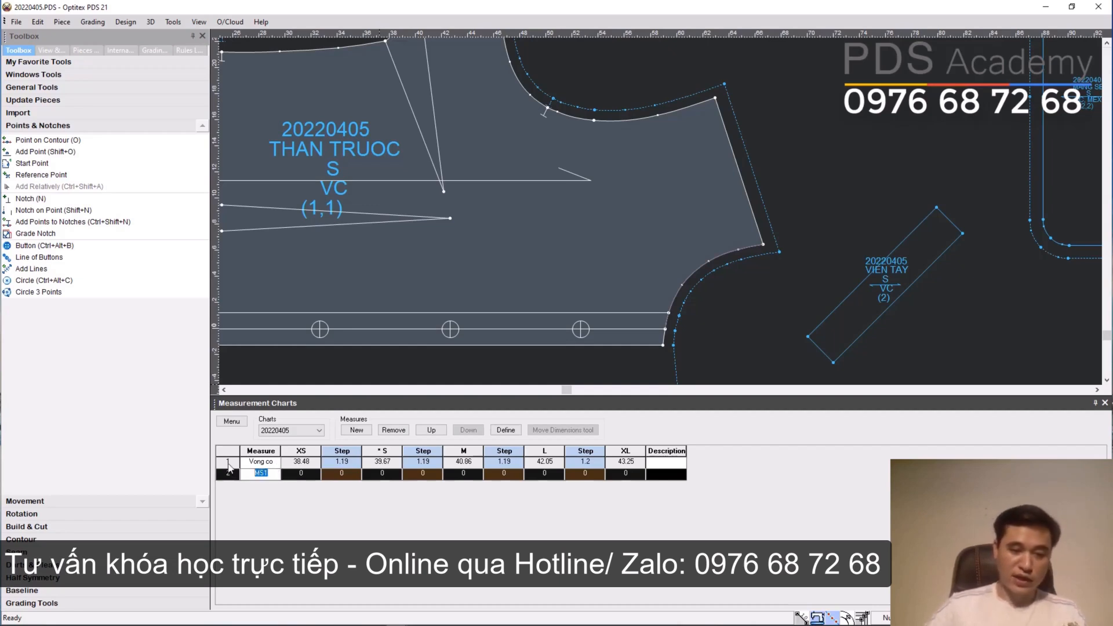
{"action": "type", "text": "Kich nguc"}
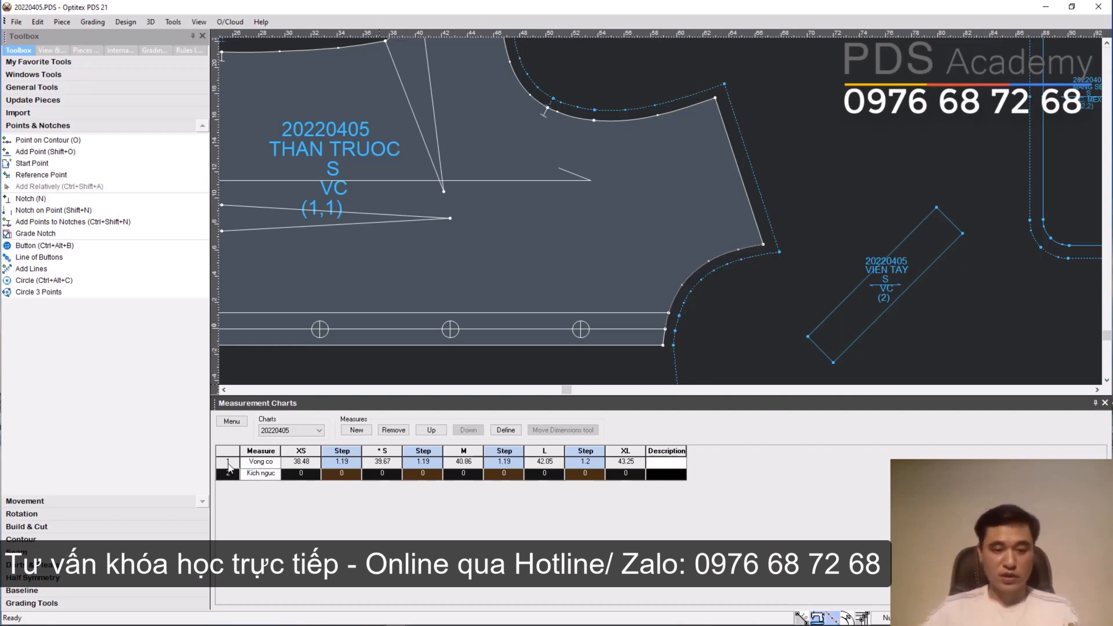
{"action": "left_click", "coordinate": [624, 248]}
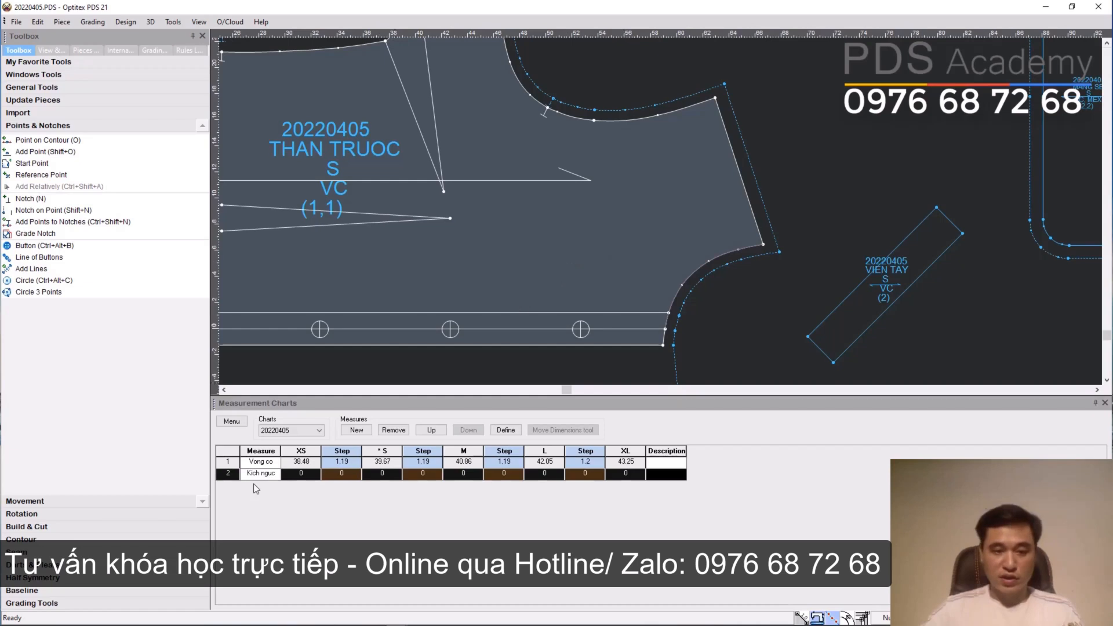
- Define a first added segment for Kich nguc on the front piece, from the armhole curve point to the placket's middle line at the neckline
{"action": "left_click", "coordinate": [268, 474]}
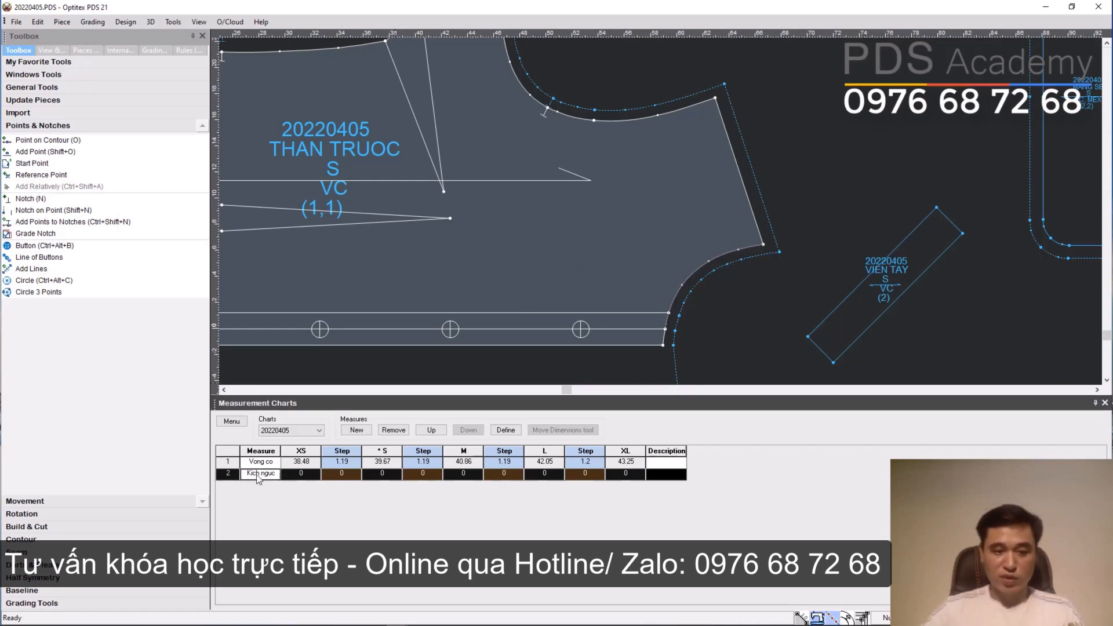
{"action": "left_click", "coordinate": [506, 431]}
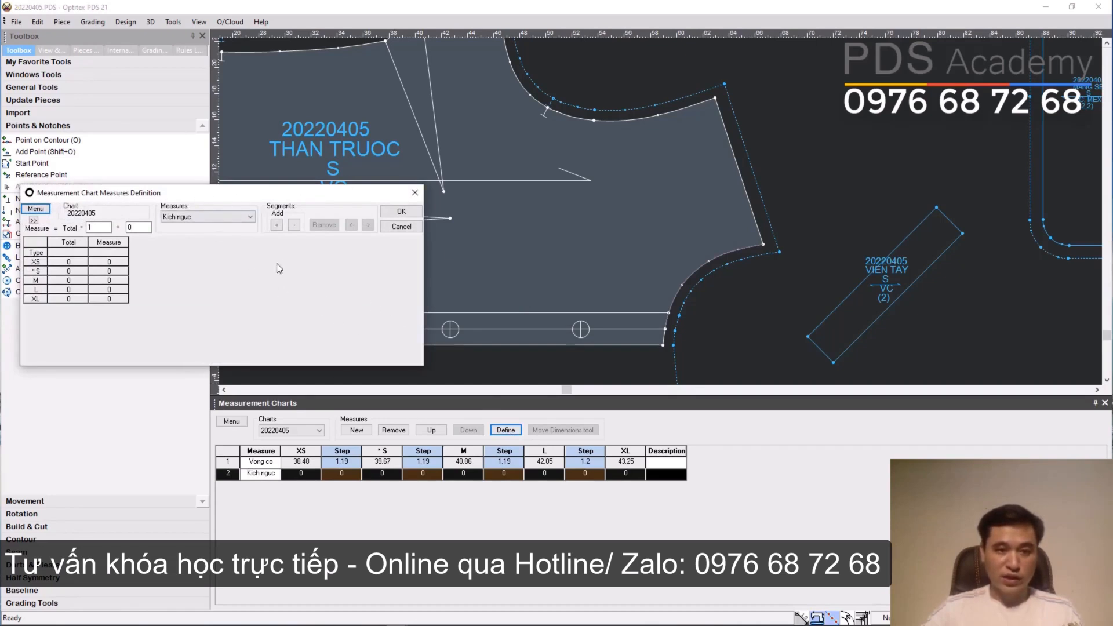
{"action": "left_click", "coordinate": [278, 226]}
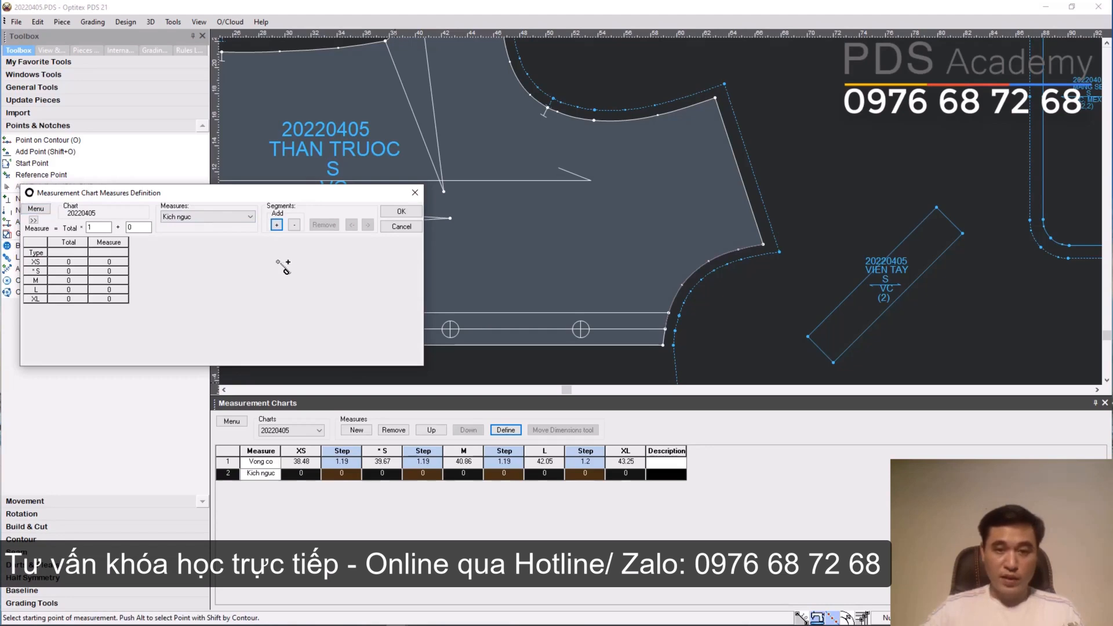
{"action": "left_click", "coordinate": [595, 121]}
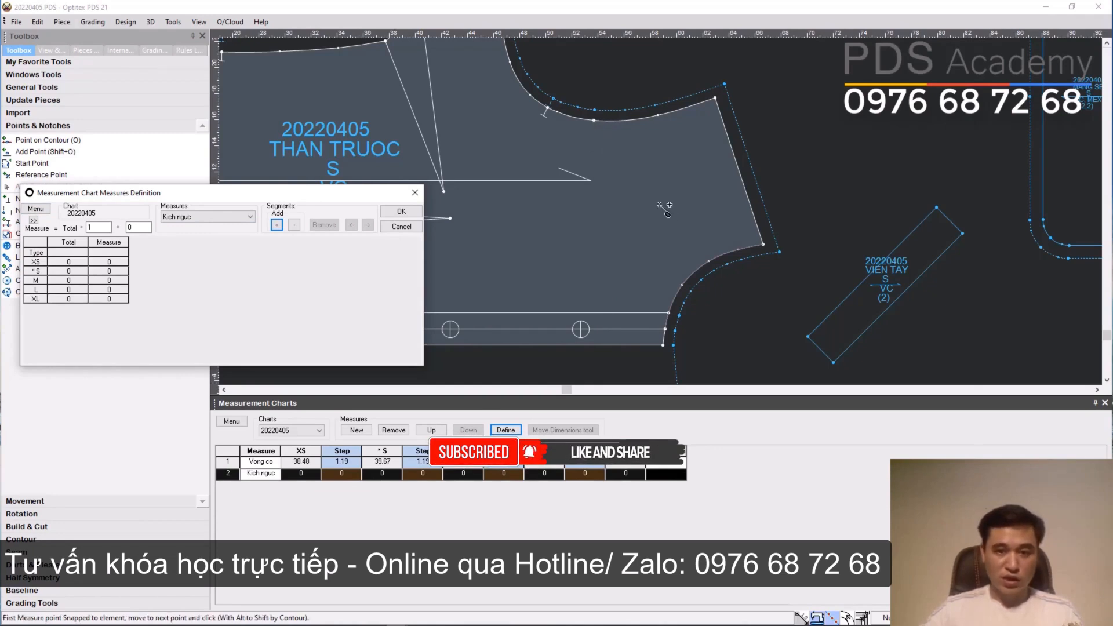
{"action": "left_click", "coordinate": [667, 330]}
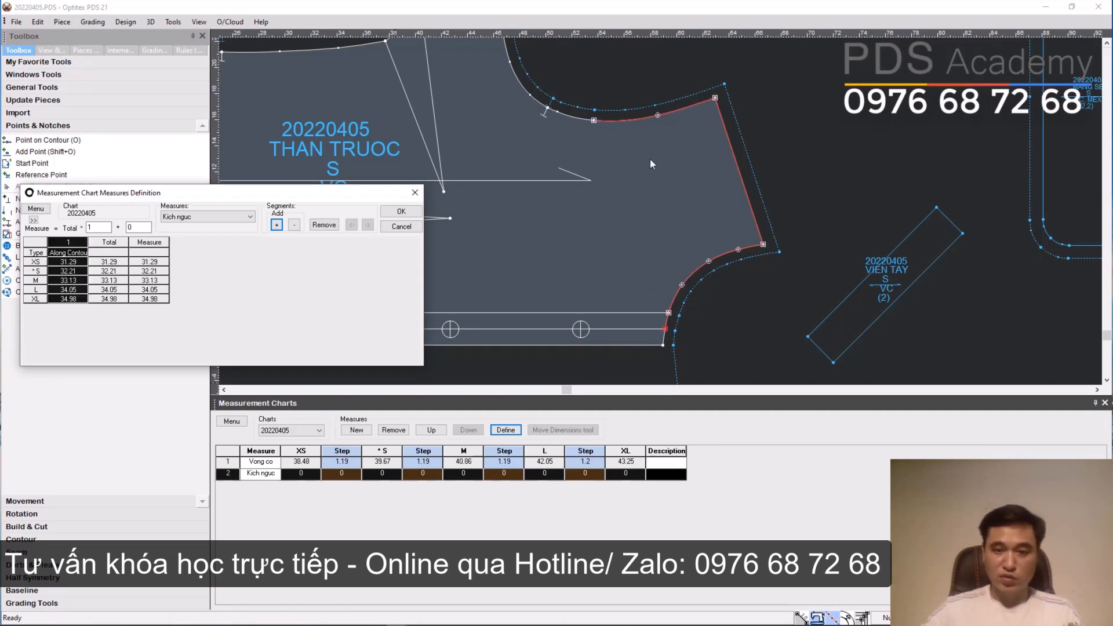
- Set the Kich nguc segment's type to By Y and its total multiplier to 2, and apply the definition
{"action": "left_click", "coordinate": [75, 255]}
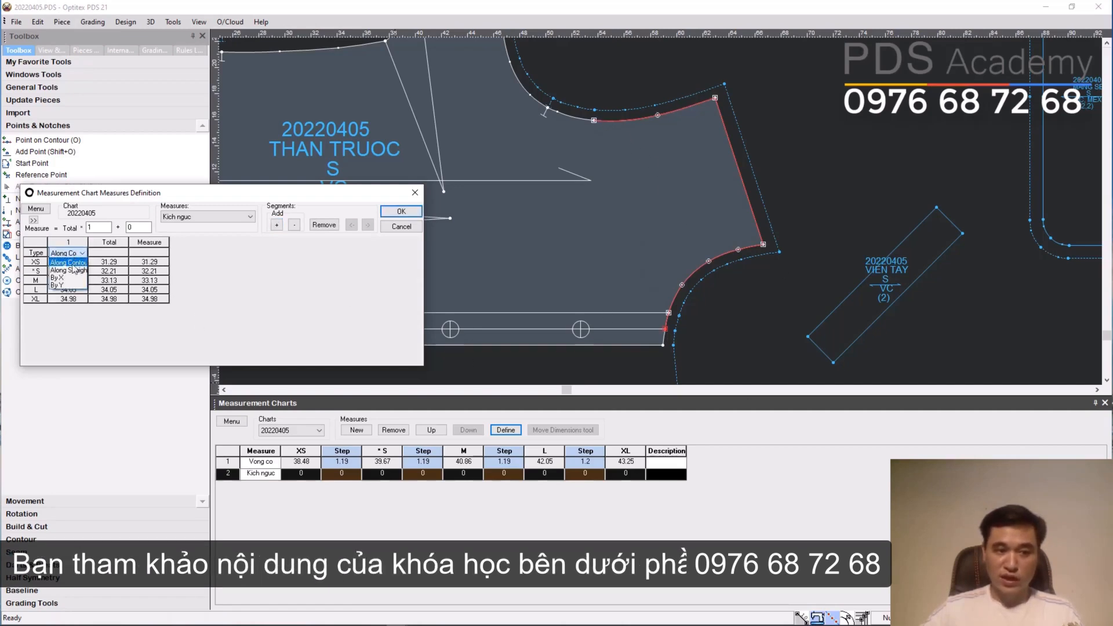
{"action": "left_click", "coordinate": [58, 284]}
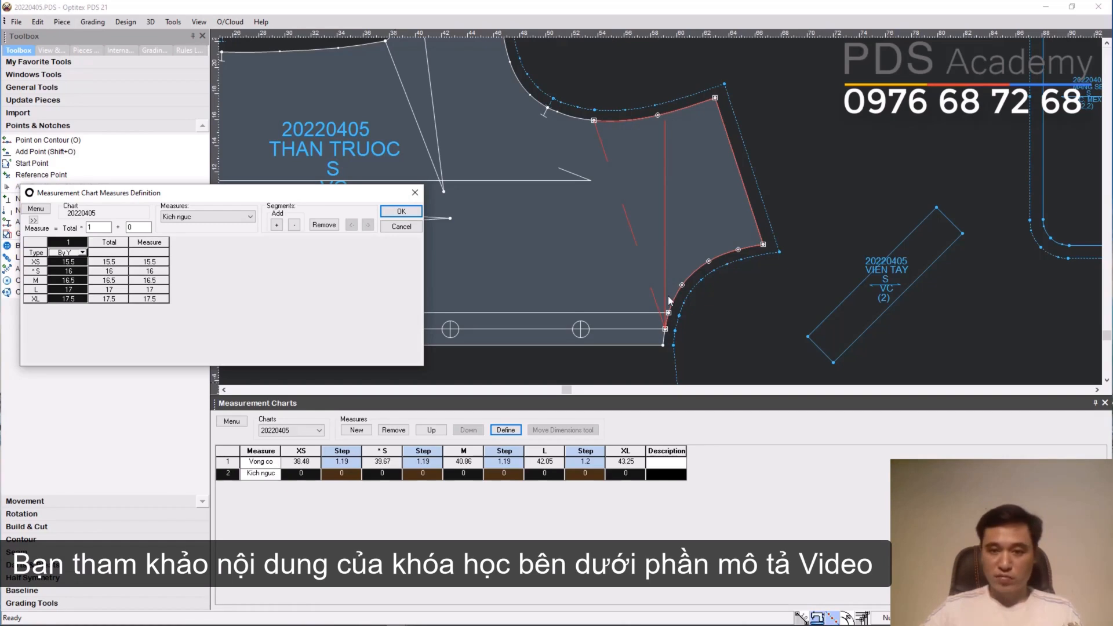
{"action": "double_click", "coordinate": [89, 228]}
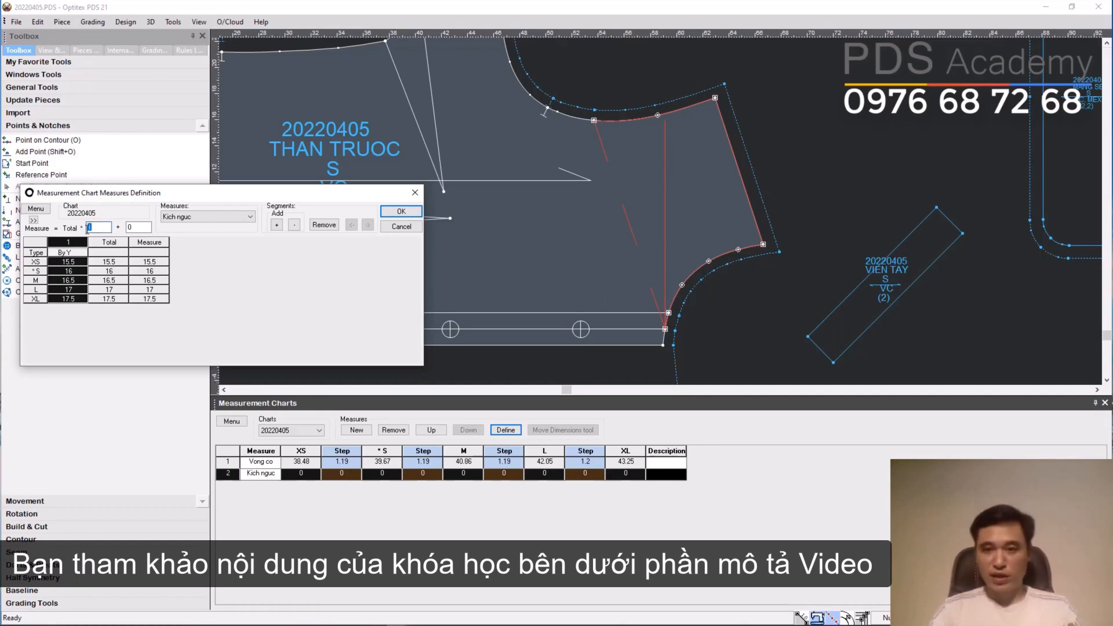
{"action": "type", "text": "2"}
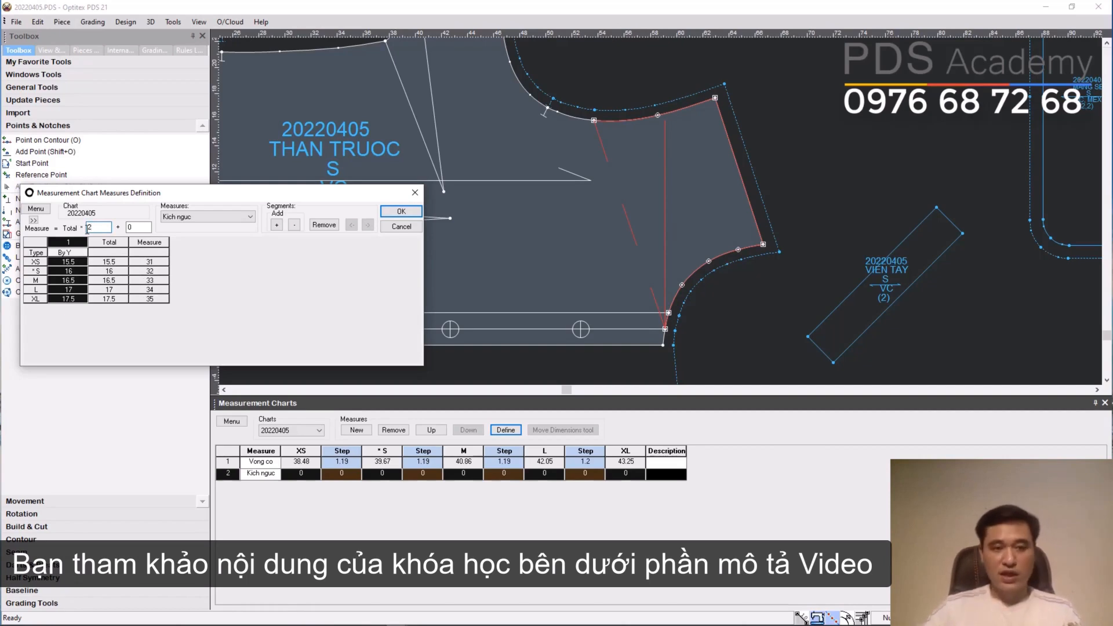
{"action": "left_click", "coordinate": [401, 212]}
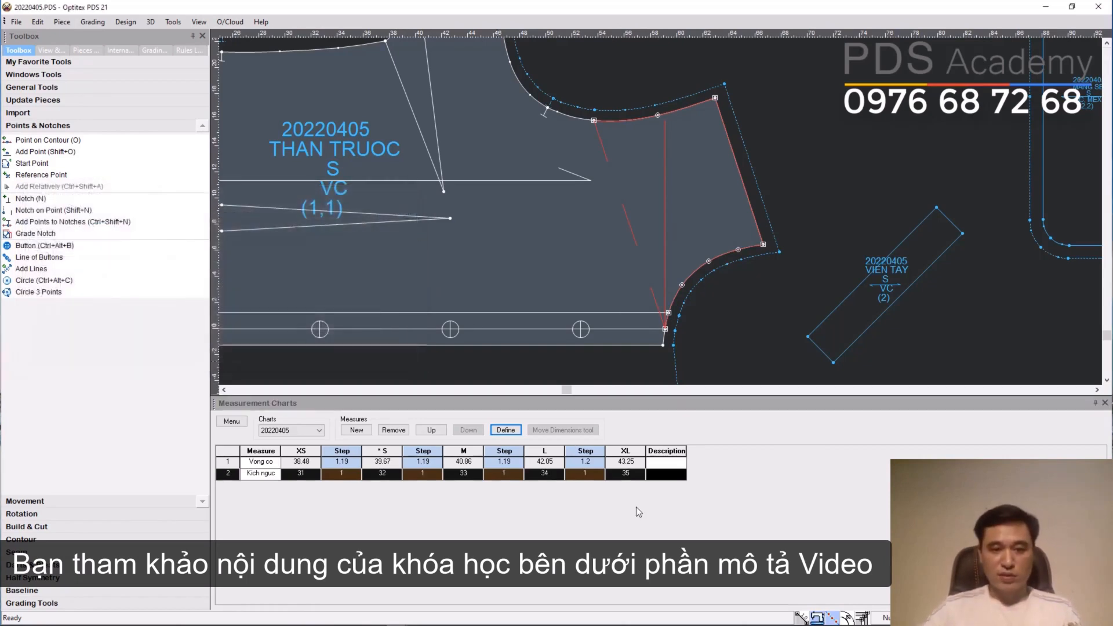
{"action": "left_click", "coordinate": [380, 476]}
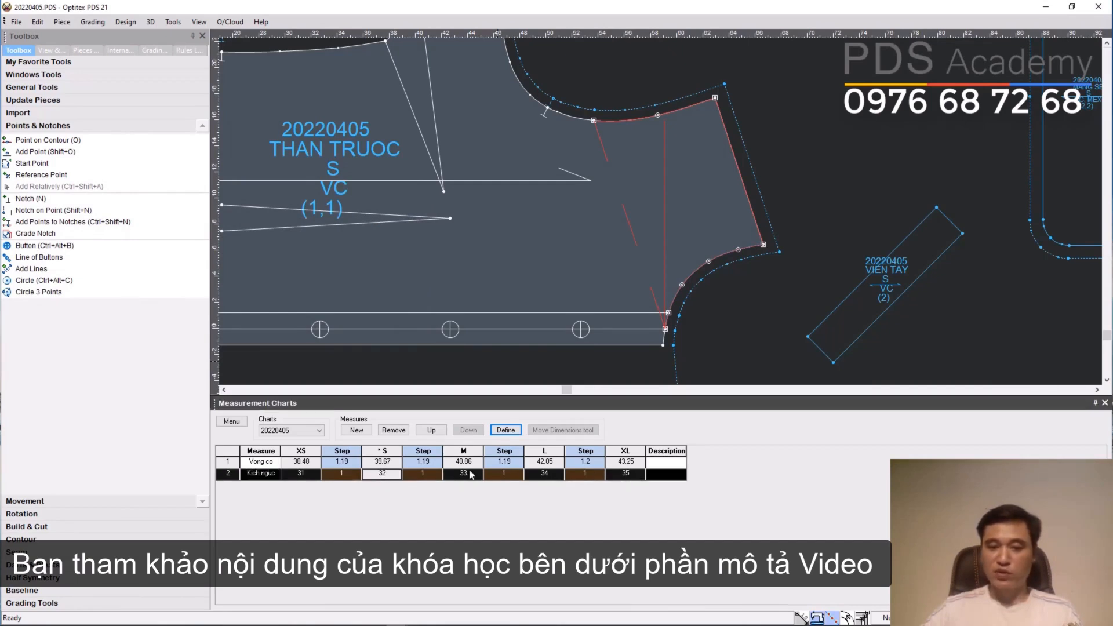
- Add a third measure to the chart and name it Kich lung
{"action": "left_click", "coordinate": [573, 239]}
{"action": "scroll", "coordinate": [661, 211], "scroll_direction": "down", "scroll_amount": 6}
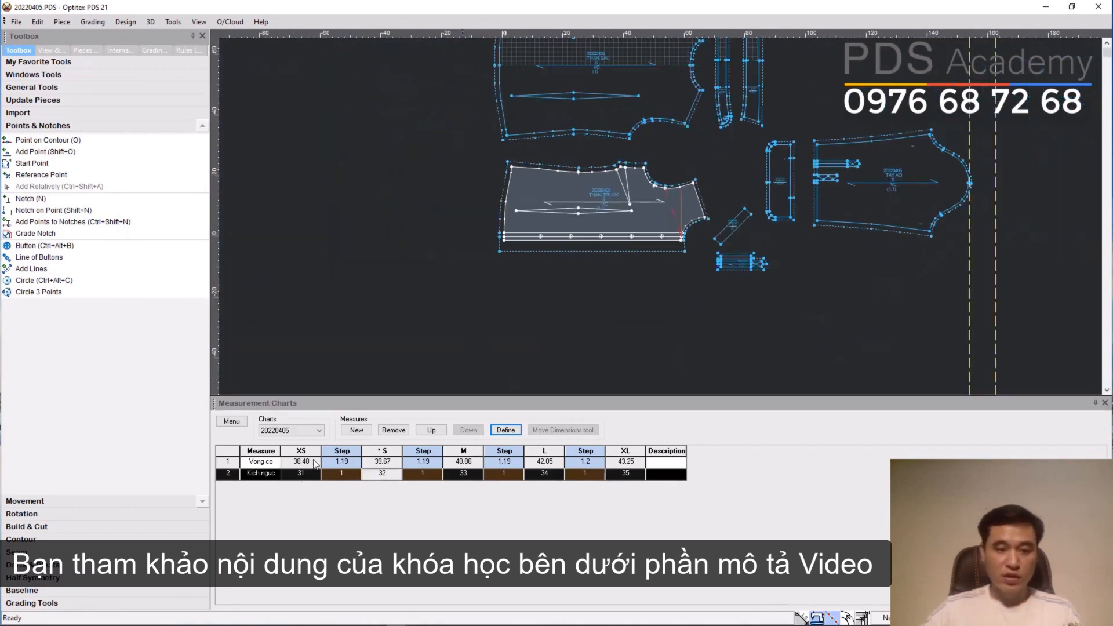
{"action": "left_click", "coordinate": [356, 430]}
{"action": "left_click", "coordinate": [273, 486]}
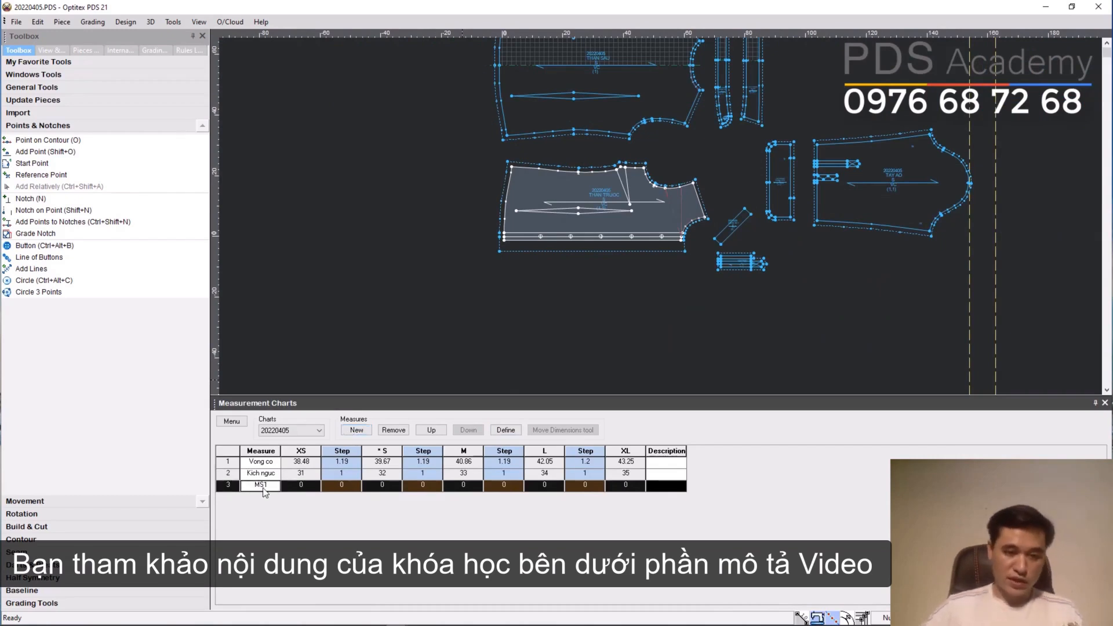
{"action": "left_click_drag", "start_coordinate": [271, 483], "coordinate": [252, 482]}
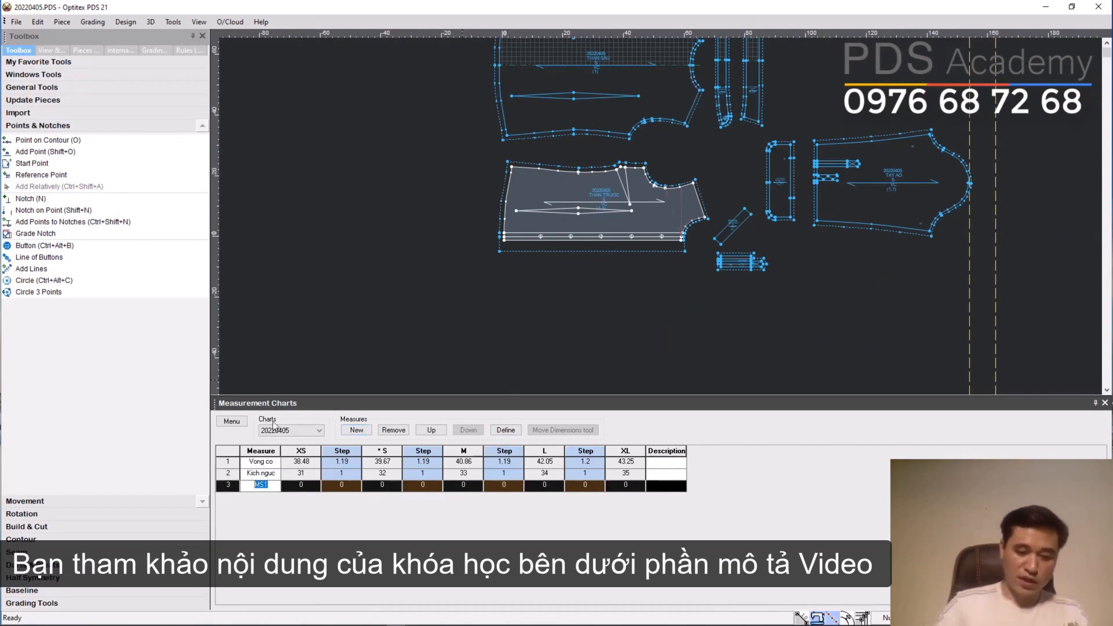
{"action": "type", "text": "Kich"}
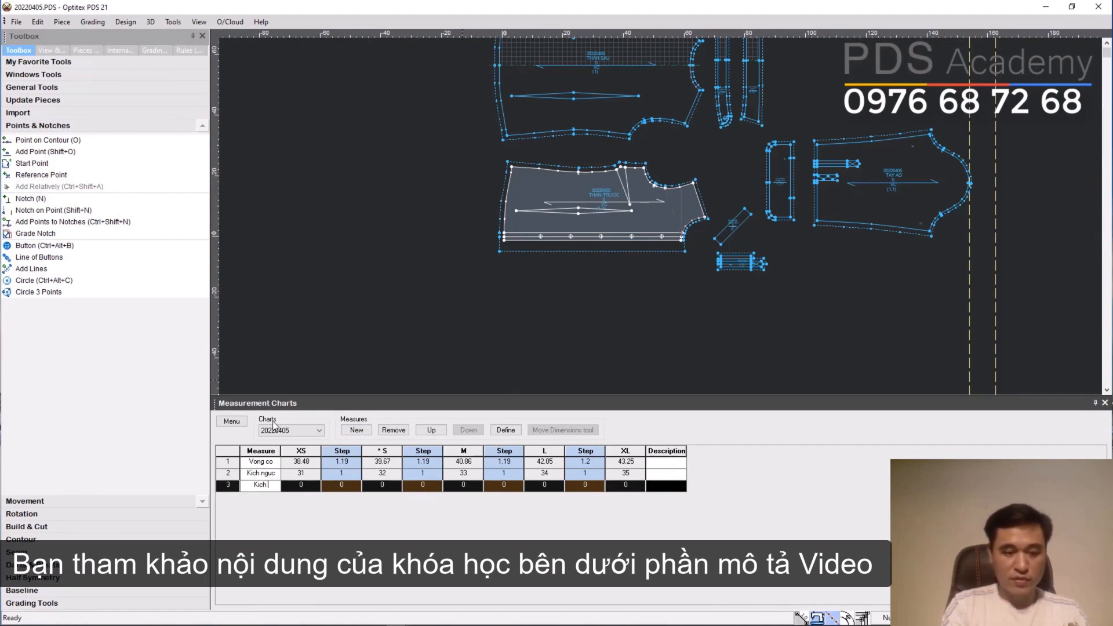
{"action": "type", "text": " lung"}
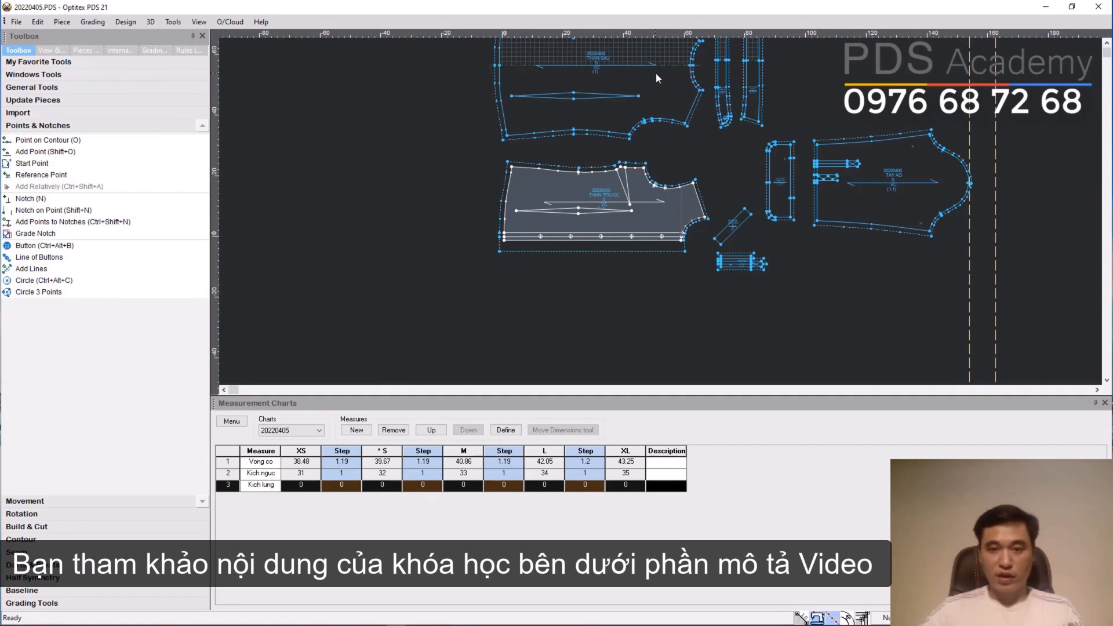
- Define a first added segment for Kich lung on the back piece, from the armhole curve point to the centre back neck point
{"action": "scroll", "coordinate": [661, 211], "scroll_direction": "up", "scroll_amount": 3}
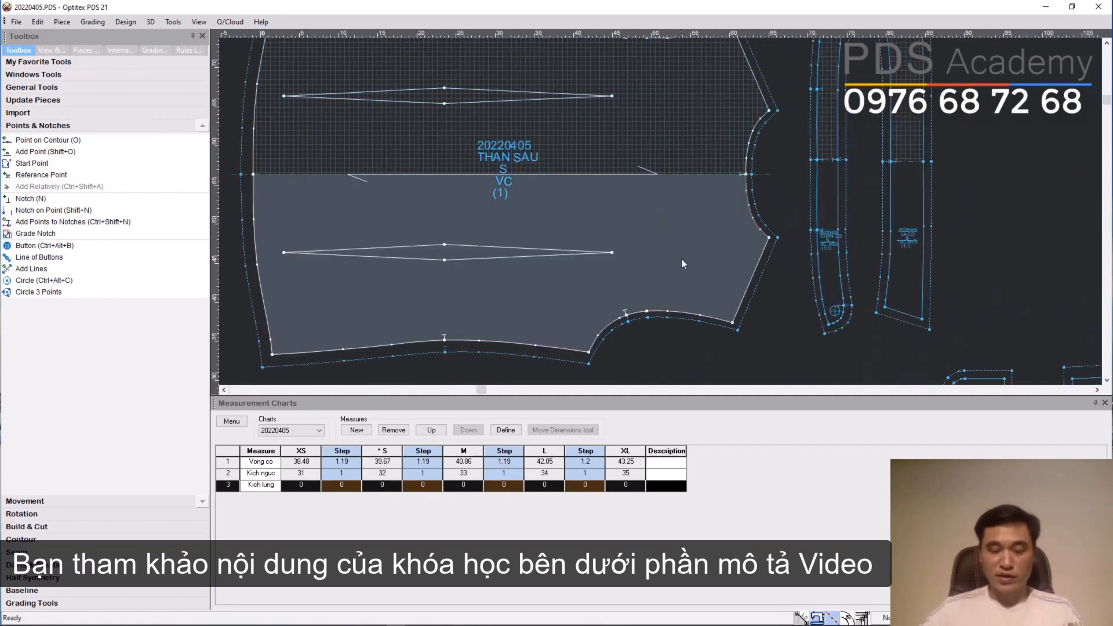
{"action": "scroll", "coordinate": [676, 243], "scroll_direction": "up", "scroll_amount": 1}
{"action": "middle_click_drag", "start_coordinate": [676, 243], "coordinate": [660, 211]}
{"action": "scroll", "coordinate": [659, 211], "scroll_direction": "up", "scroll_amount": 1}
{"action": "scroll", "coordinate": [661, 211], "scroll_direction": "down", "scroll_amount": 2}
{"action": "scroll", "coordinate": [661, 211], "scroll_direction": "up", "scroll_amount": 2}
{"action": "left_click", "coordinate": [505, 429]}
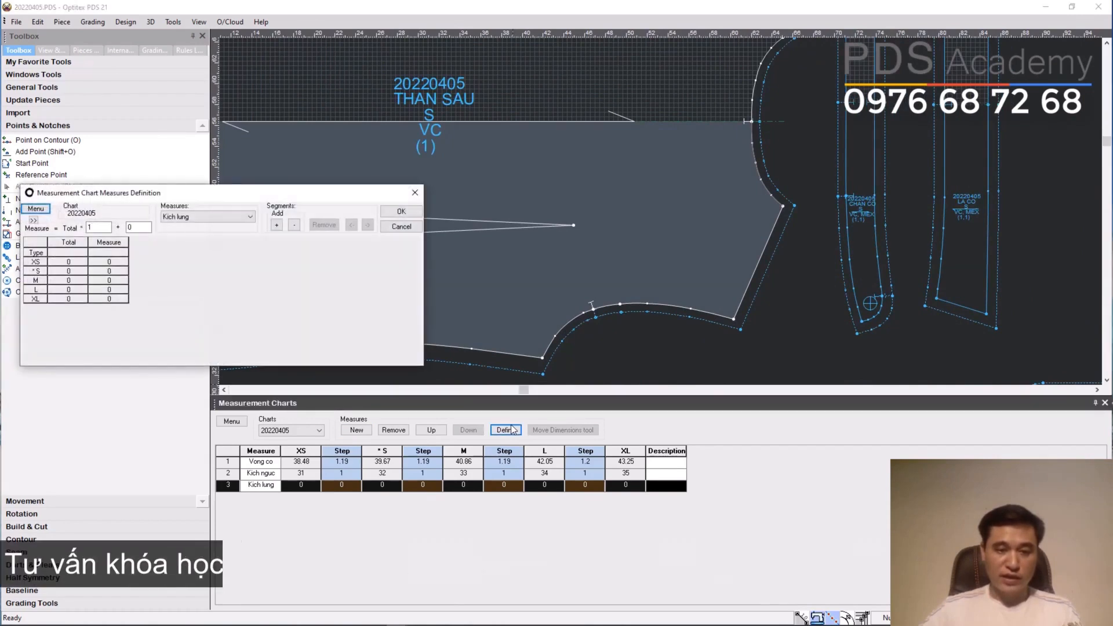
{"action": "left_click", "coordinate": [277, 226]}
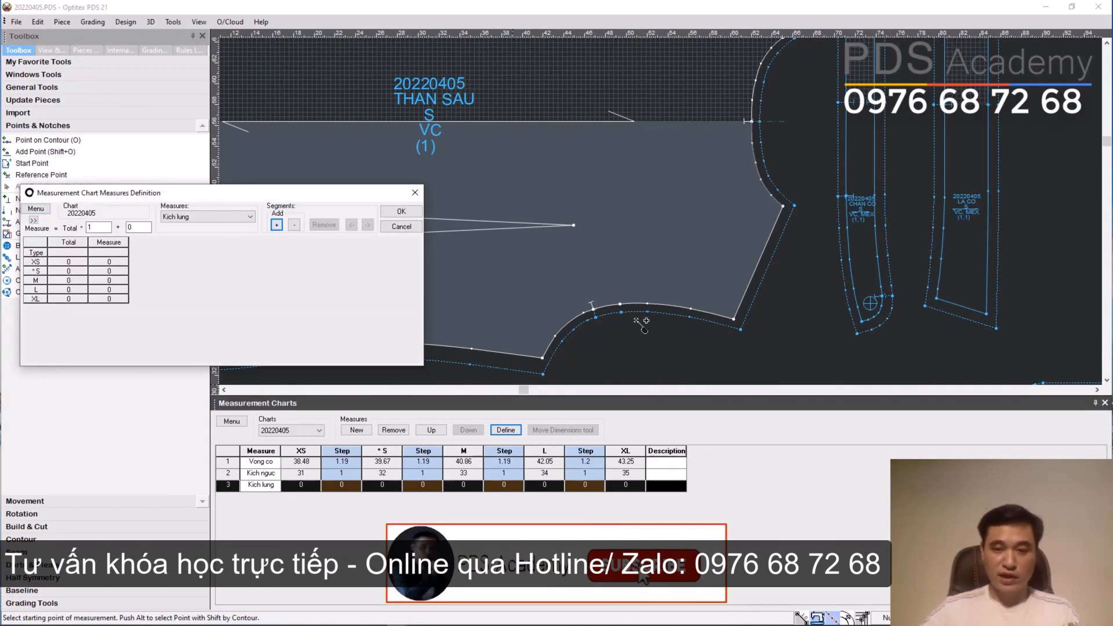
{"action": "left_click", "coordinate": [621, 305]}
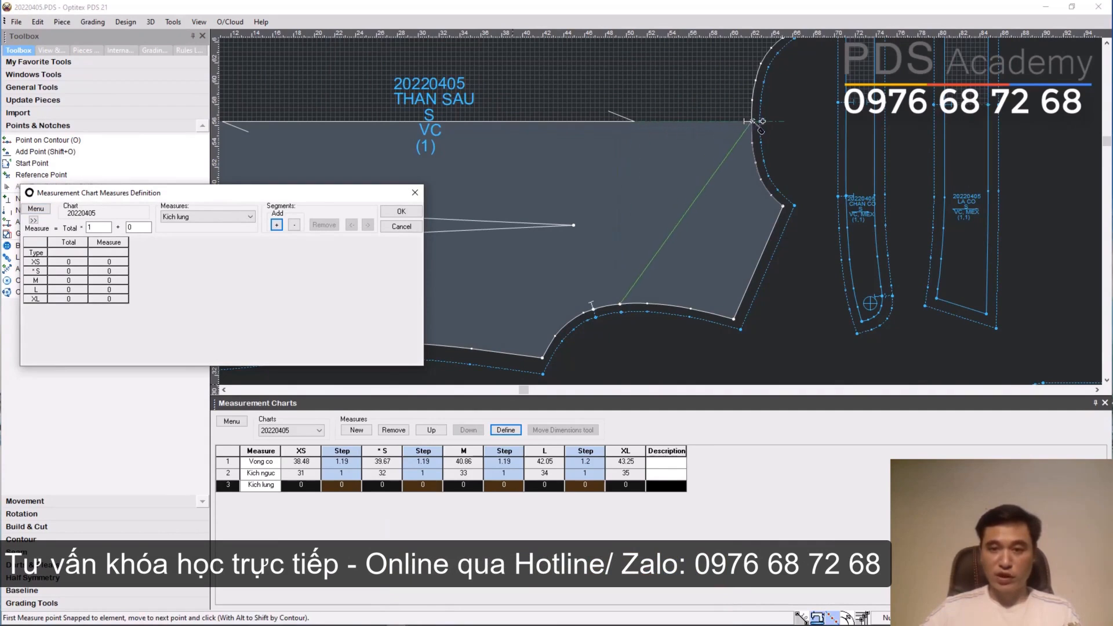
{"action": "left_click", "coordinate": [753, 123]}
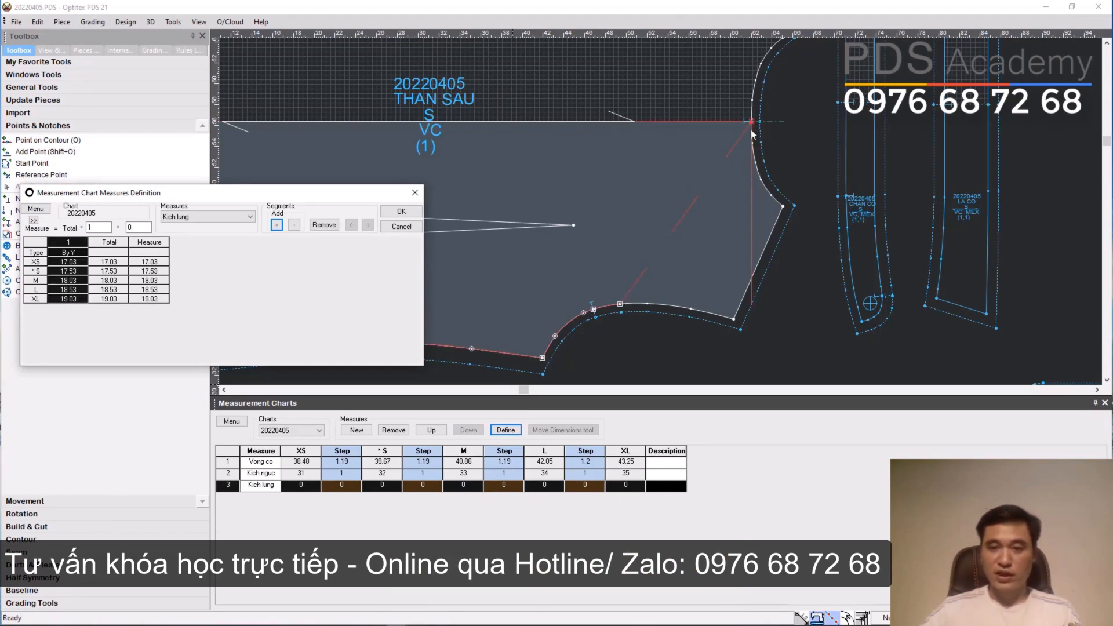
- Use type By Y for the Kich lung segment, set the total multiplier to 2 and apply the definition
{"action": "left_click", "coordinate": [65, 254]}
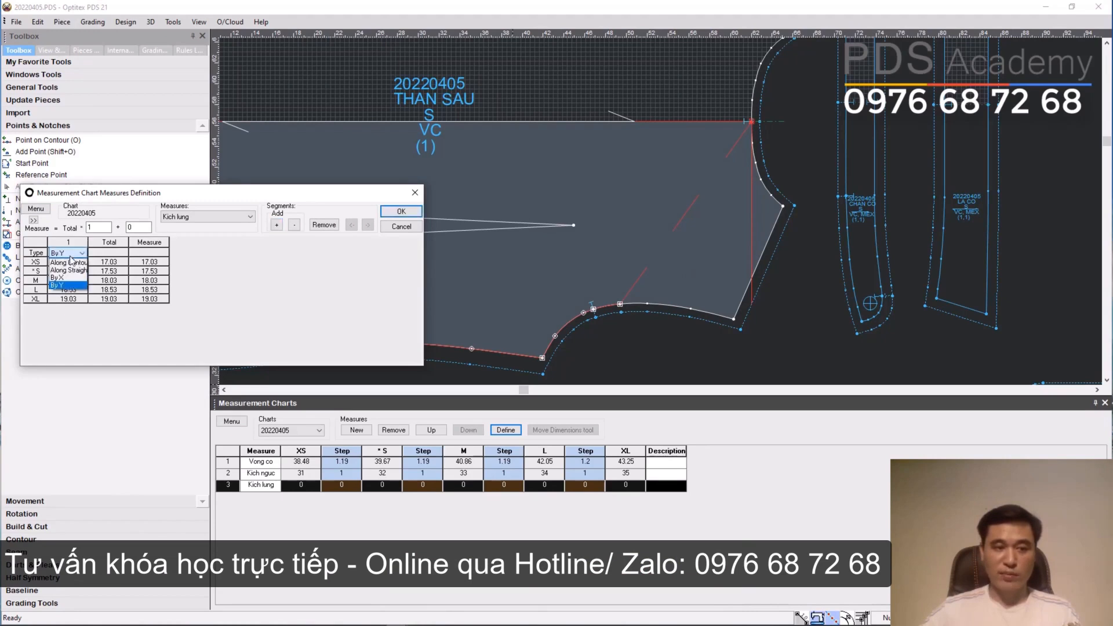
{"action": "left_click", "coordinate": [59, 286]}
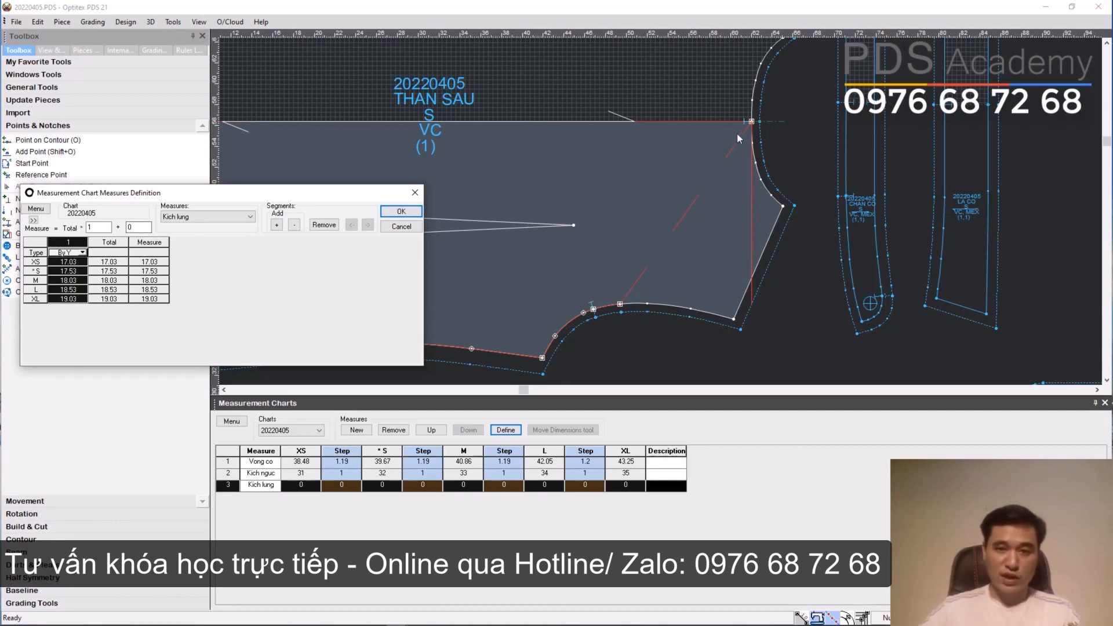
{"action": "double_click", "coordinate": [98, 227]}
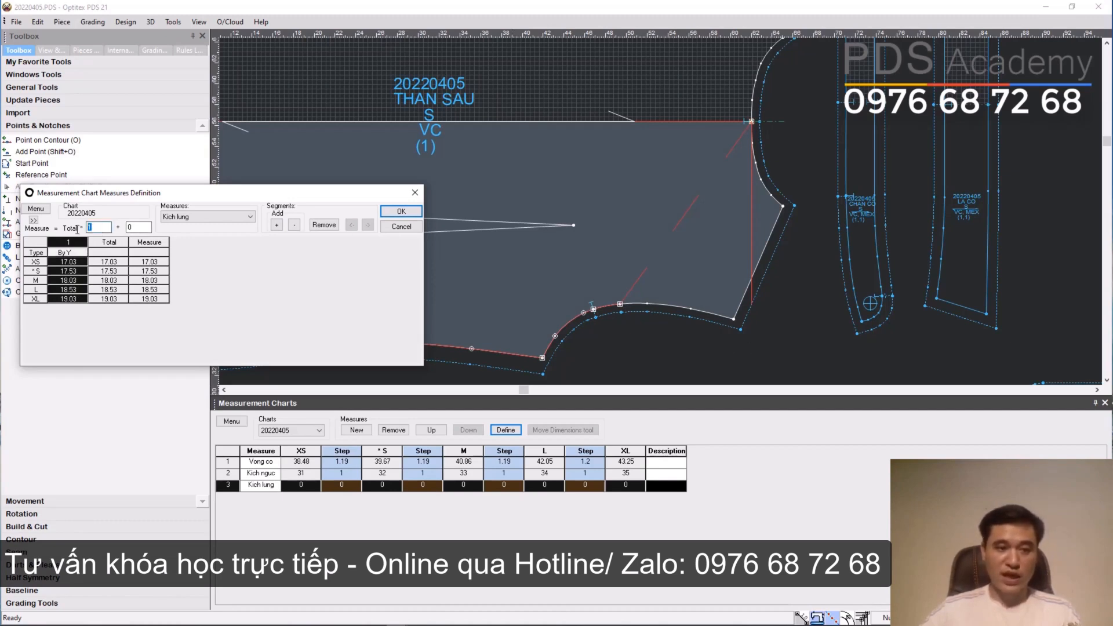
{"action": "type", "text": "2"}
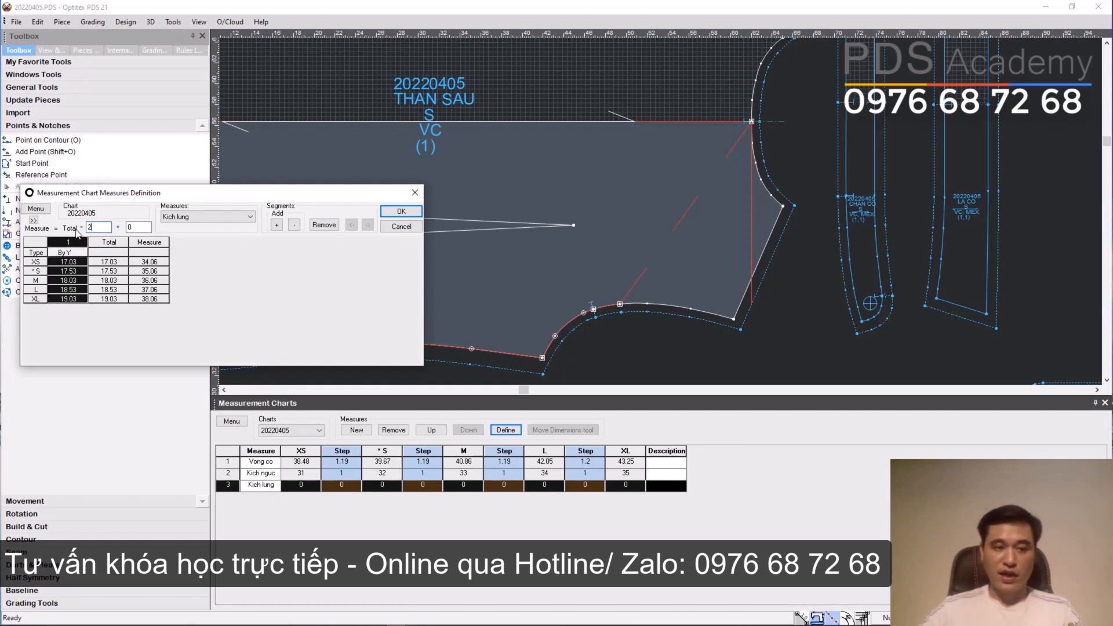
{"action": "left_click", "coordinate": [398, 213]}
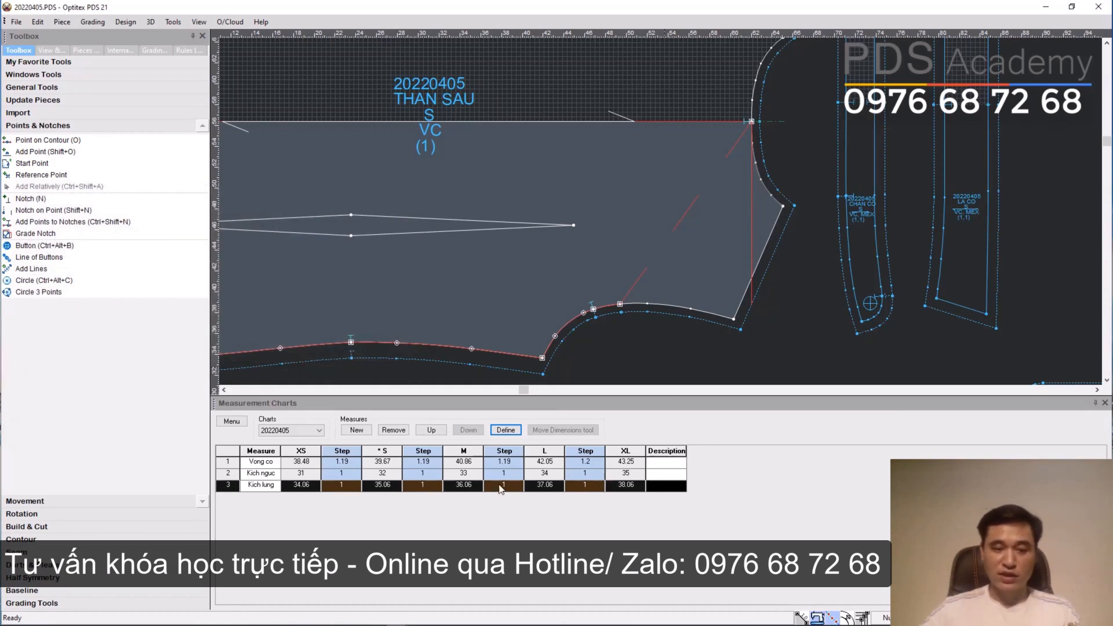
{"action": "left_click", "coordinate": [432, 487]}
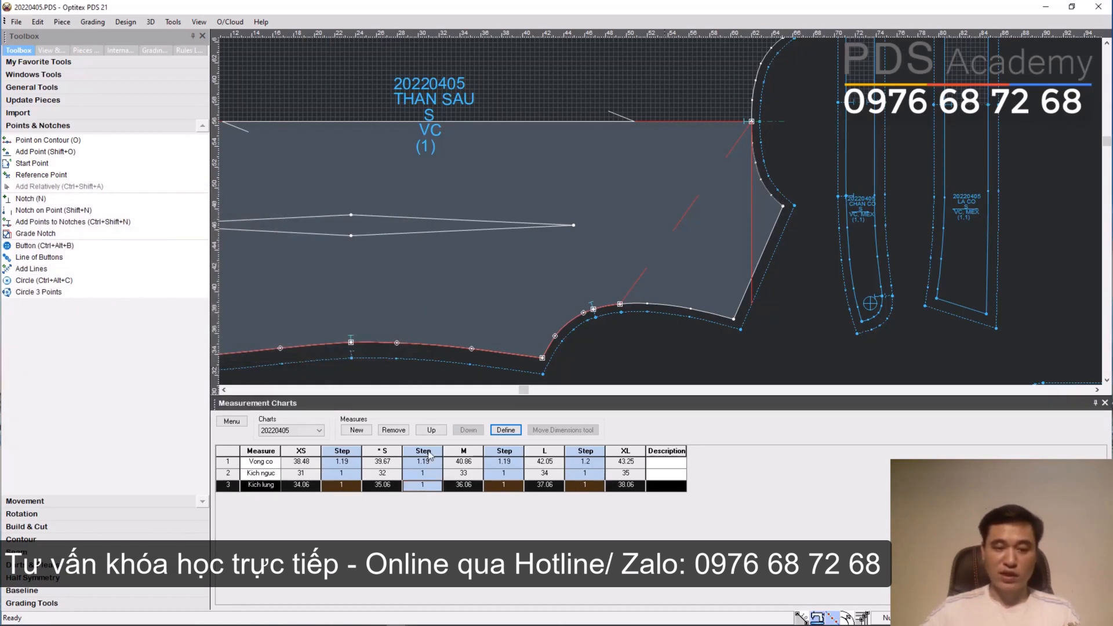
{"action": "left_click", "coordinate": [344, 487]}
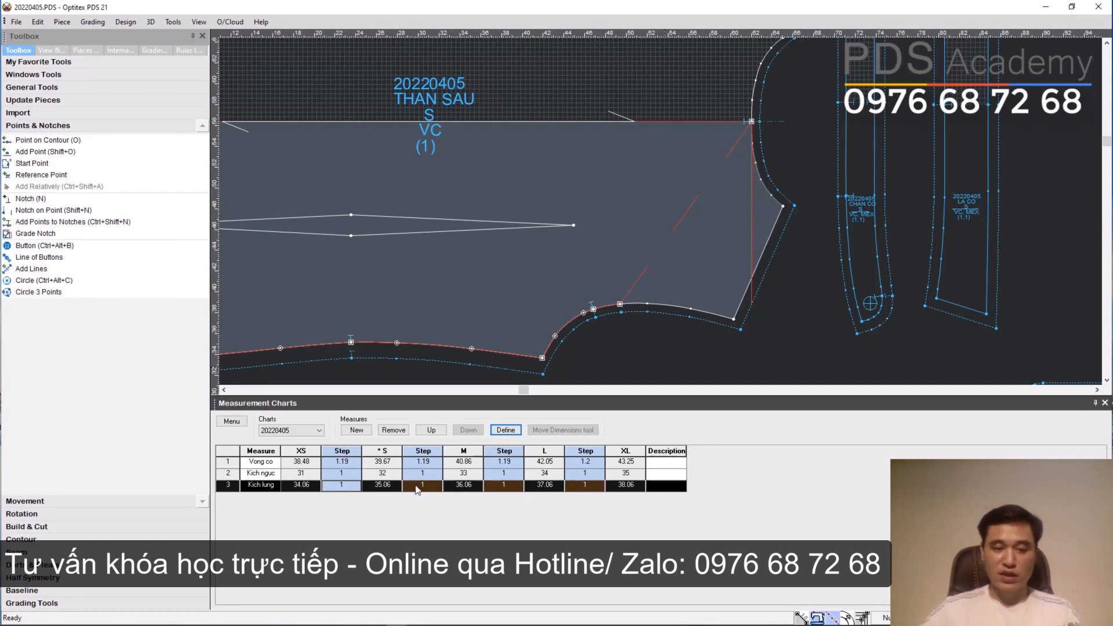
{"action": "left_click", "coordinate": [417, 487]}
{"action": "left_click", "coordinate": [586, 487]}
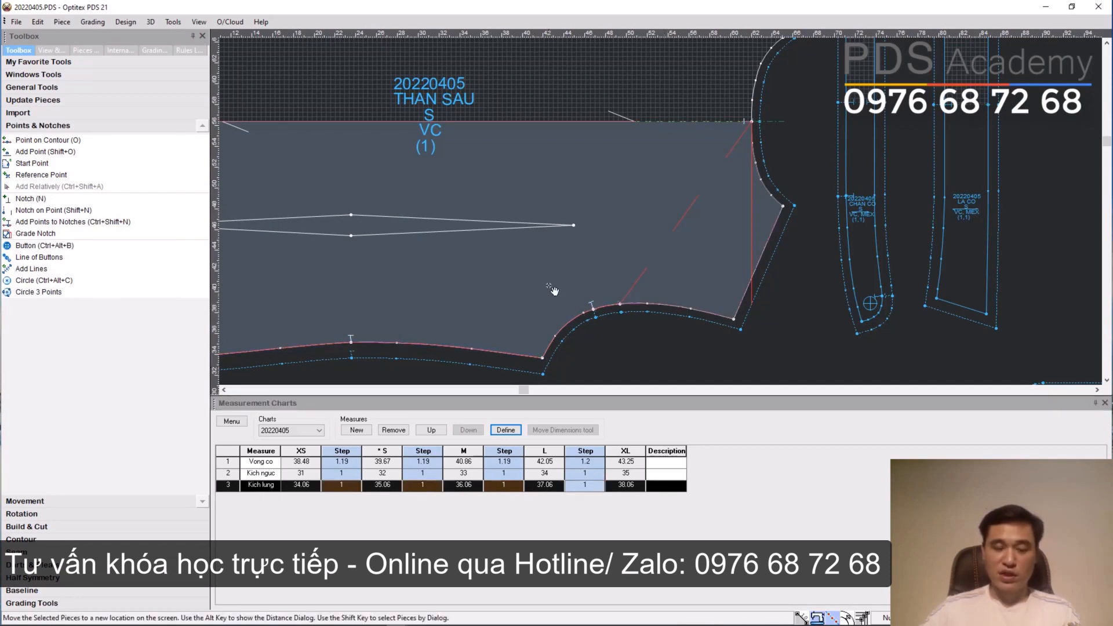
- Add a fourth measure to the chart and name it Vong nguc
{"action": "scroll", "coordinate": [668, 220], "scroll_direction": "down", "scroll_amount": 4}
{"action": "scroll", "coordinate": [667, 216], "scroll_direction": "up", "scroll_amount": 4}
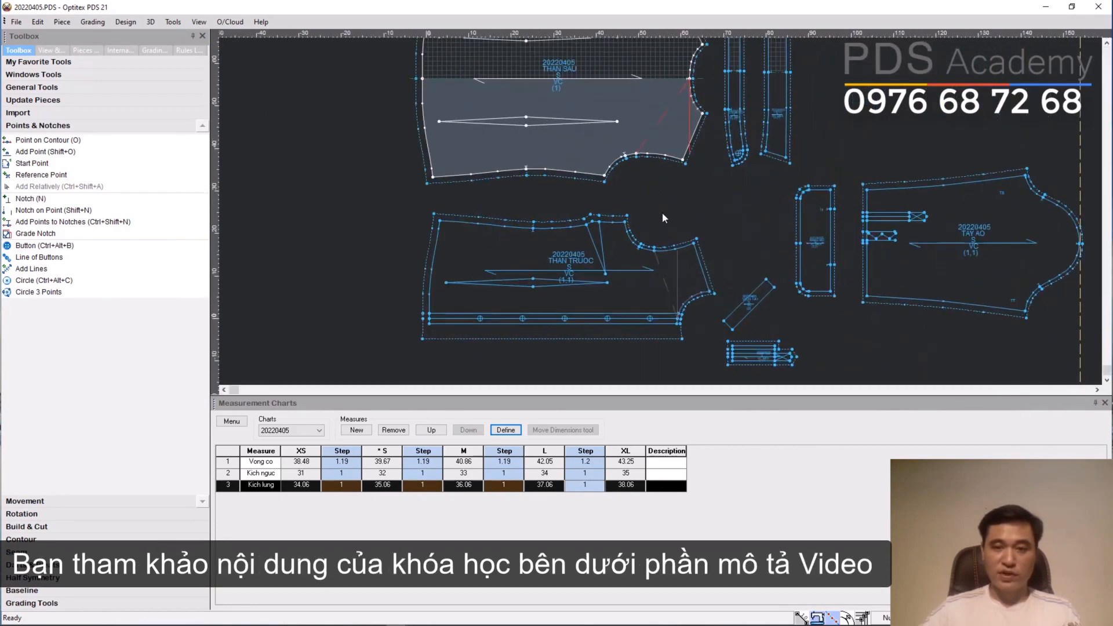
{"action": "scroll", "coordinate": [661, 211], "scroll_direction": "up", "scroll_amount": 3}
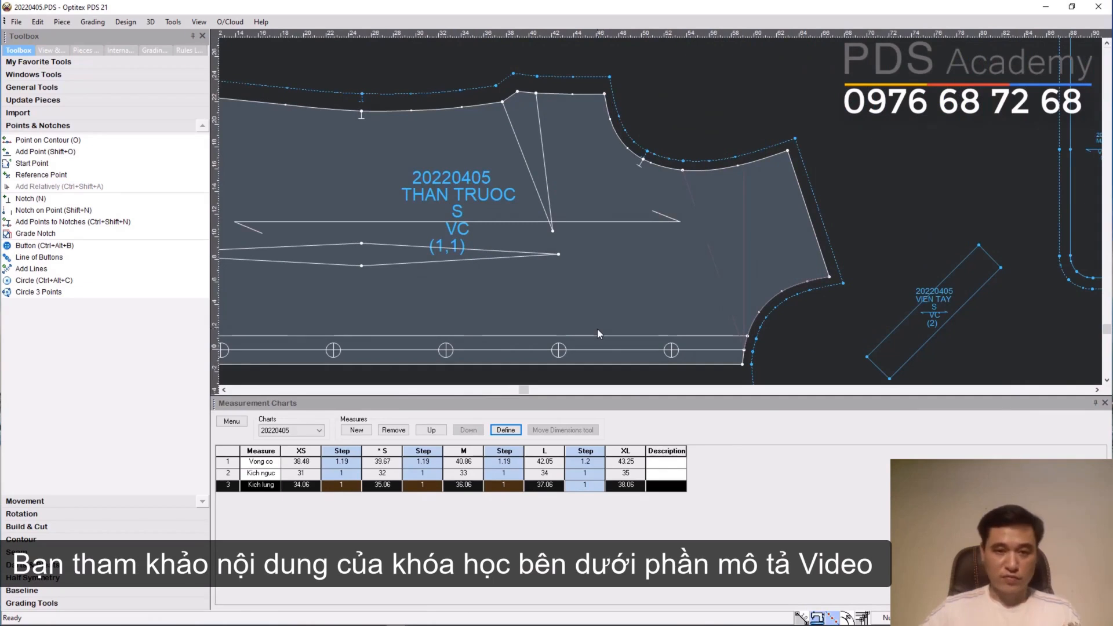
{"action": "left_click", "coordinate": [357, 431]}
{"action": "left_click", "coordinate": [262, 497]}
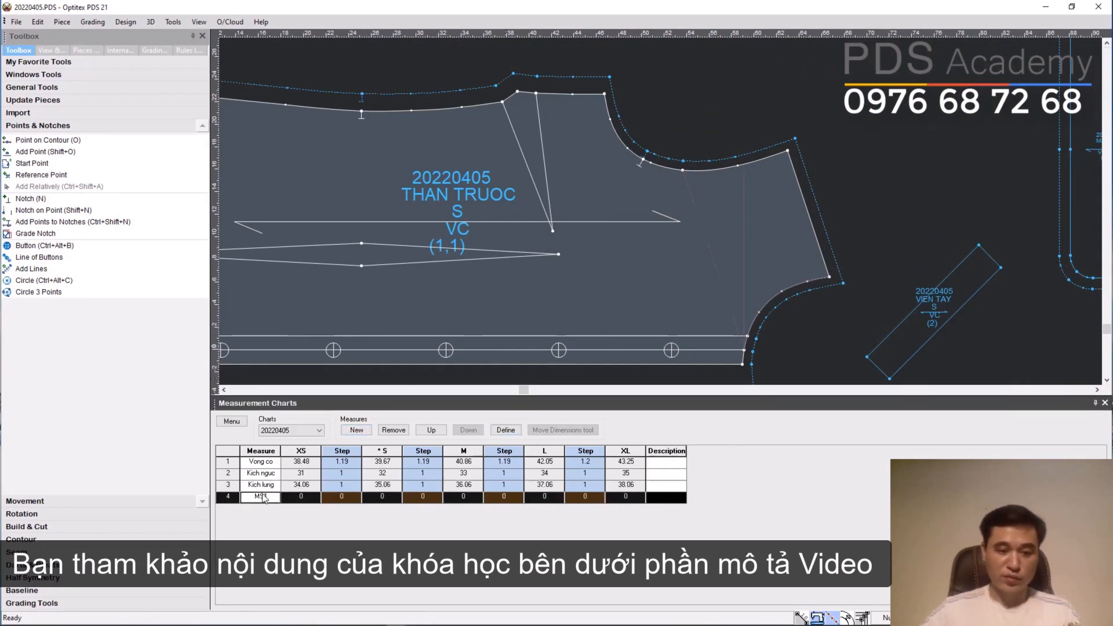
{"action": "left_click_drag", "start_coordinate": [267, 497], "coordinate": [243, 498]}
{"action": "type", "text": "Vong n"}
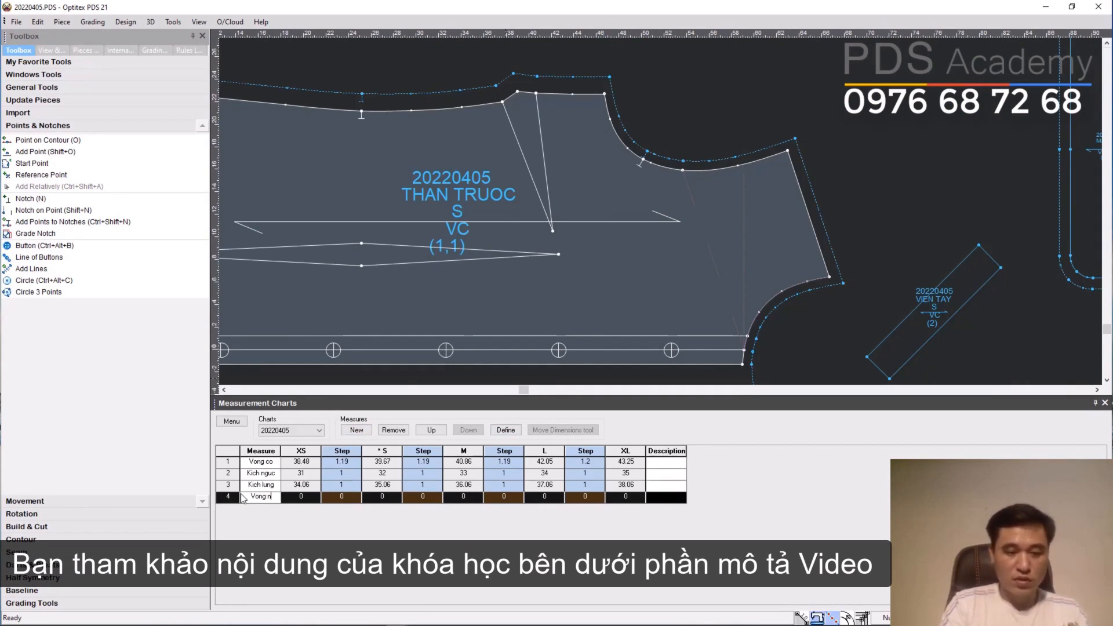
{"action": "type", "text": "guc"}
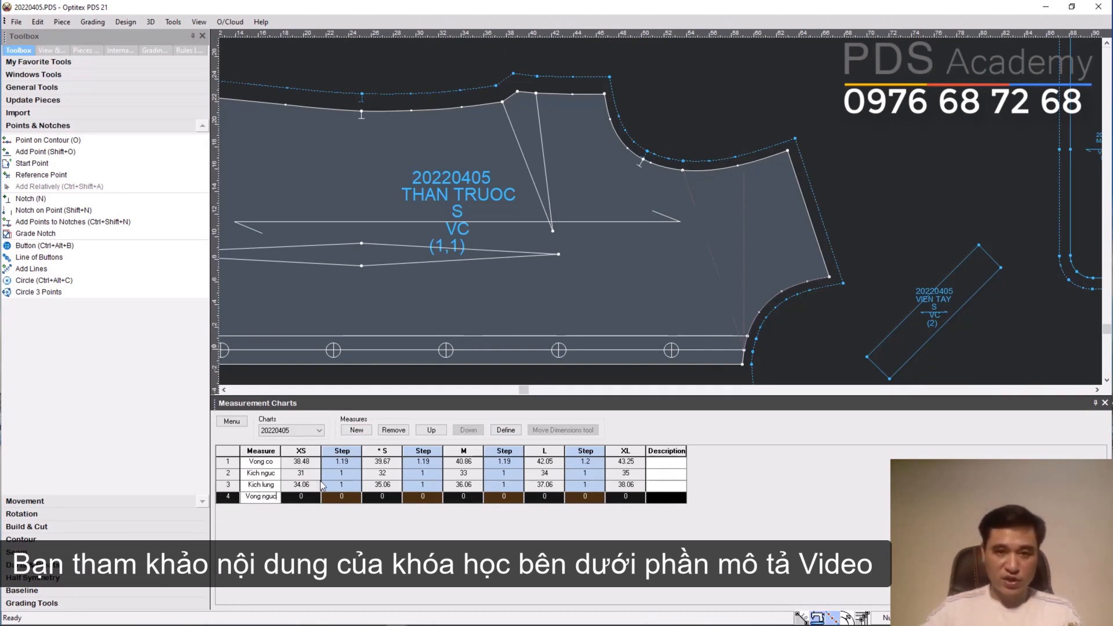
- Define a first added segment for Vong nguc on the front piece, from the underarm corner to the centre front neck point
{"action": "left_click", "coordinate": [506, 432]}
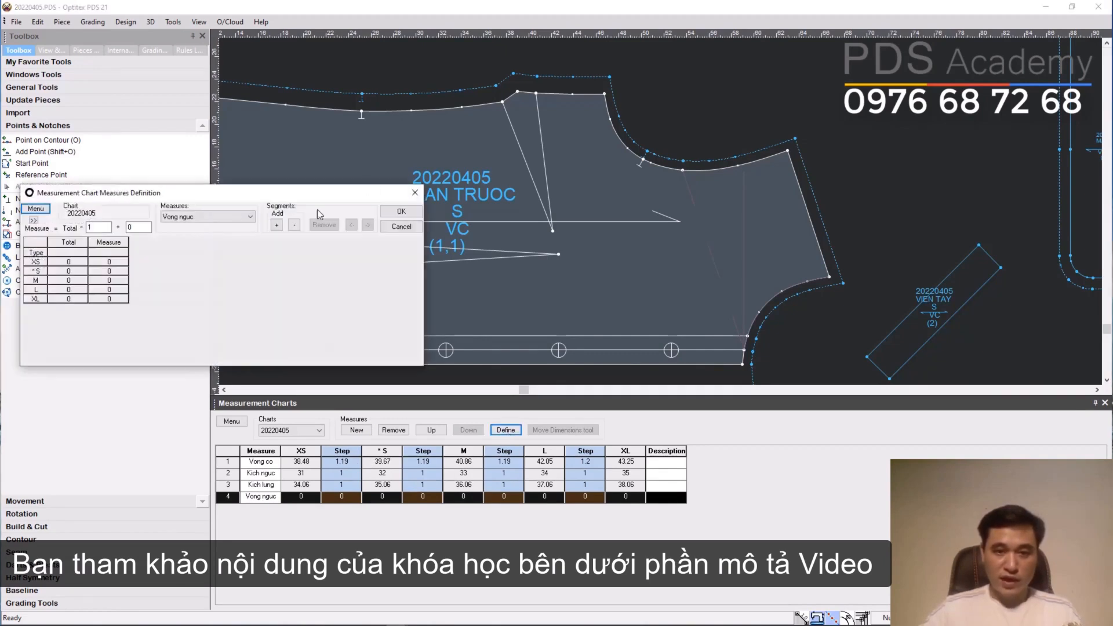
{"action": "left_click", "coordinate": [277, 225]}
{"action": "left_click", "coordinate": [605, 95]}
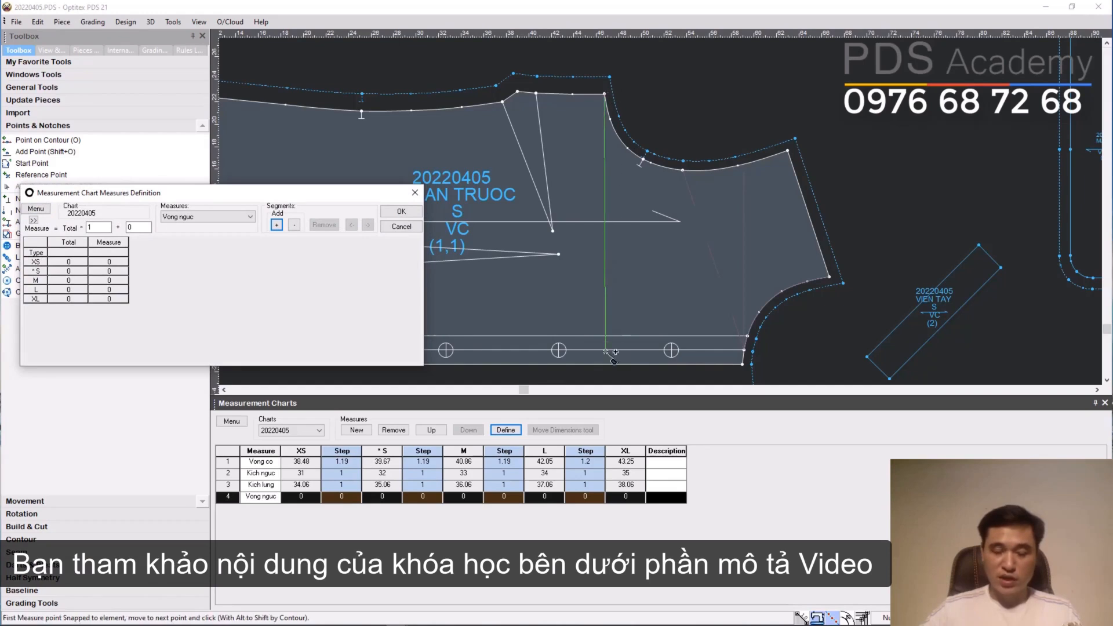
{"action": "left_click", "coordinate": [748, 353]}
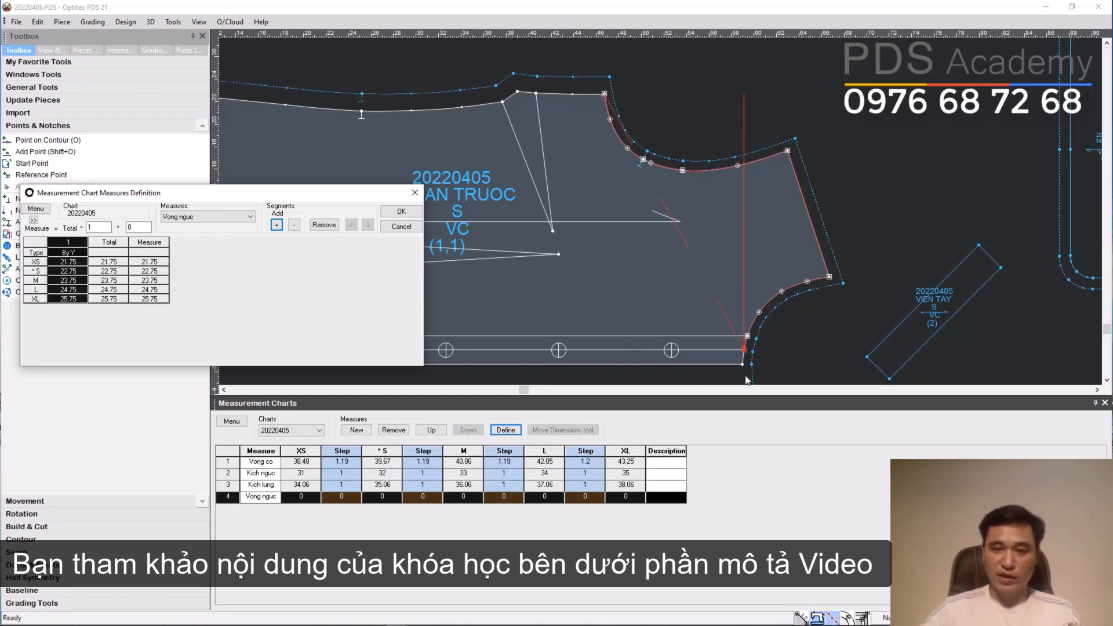
- Use type By Y for the Vong nguc segment, set the total multiplier to 2 and apply the definition
{"action": "left_click", "coordinate": [68, 254]}
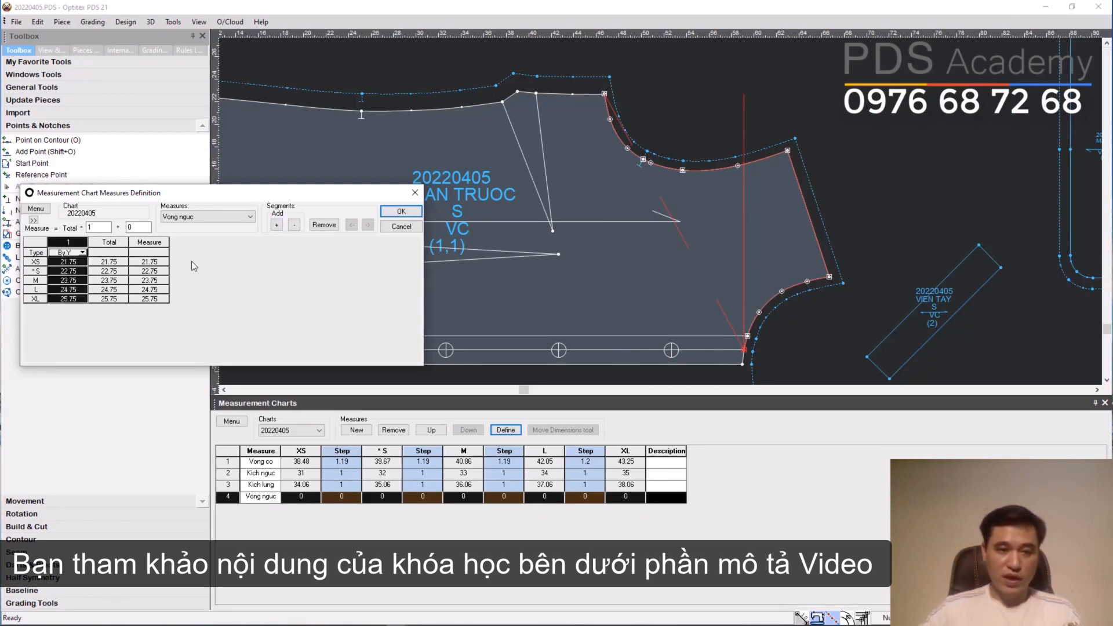
{"action": "left_click", "coordinate": [94, 227]}
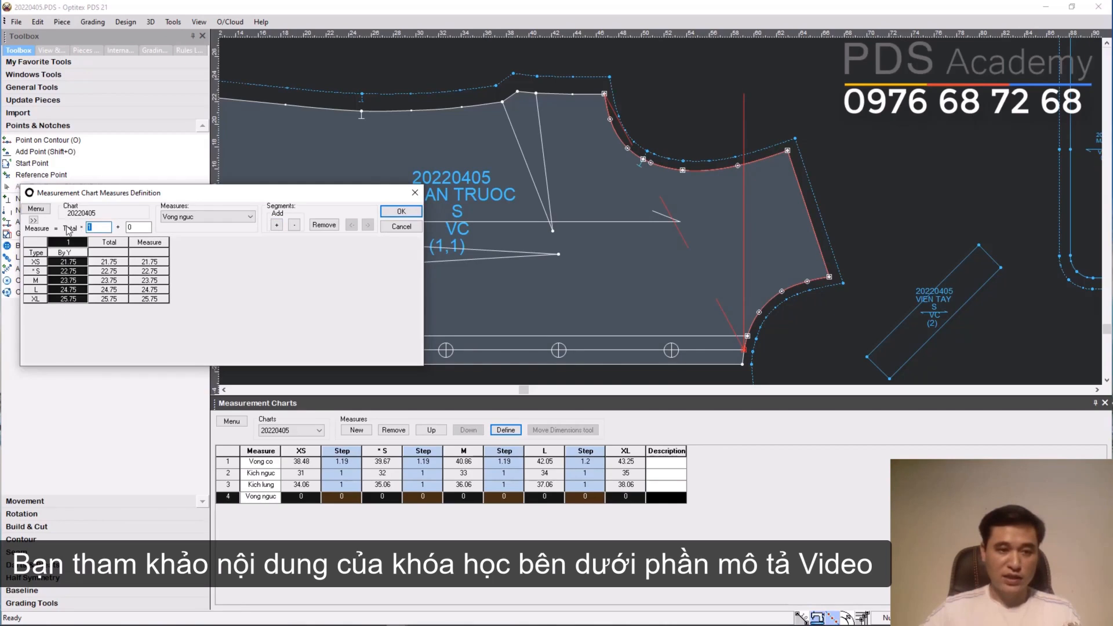
{"action": "type", "text": "2"}
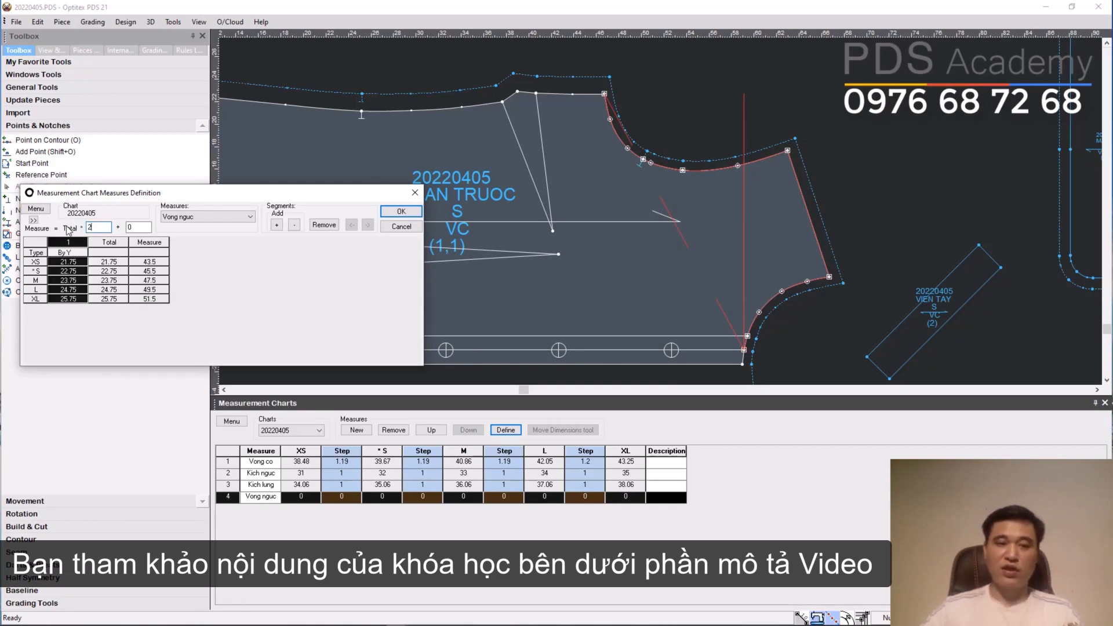
{"action": "left_click", "coordinate": [386, 213]}
- Add a second segment to Vong nguc on the back piece, from the underarm corner to the centre back neck point, and apply the definition
{"action": "scroll", "coordinate": [740, 302], "scroll_direction": "down", "scroll_amount": 4}
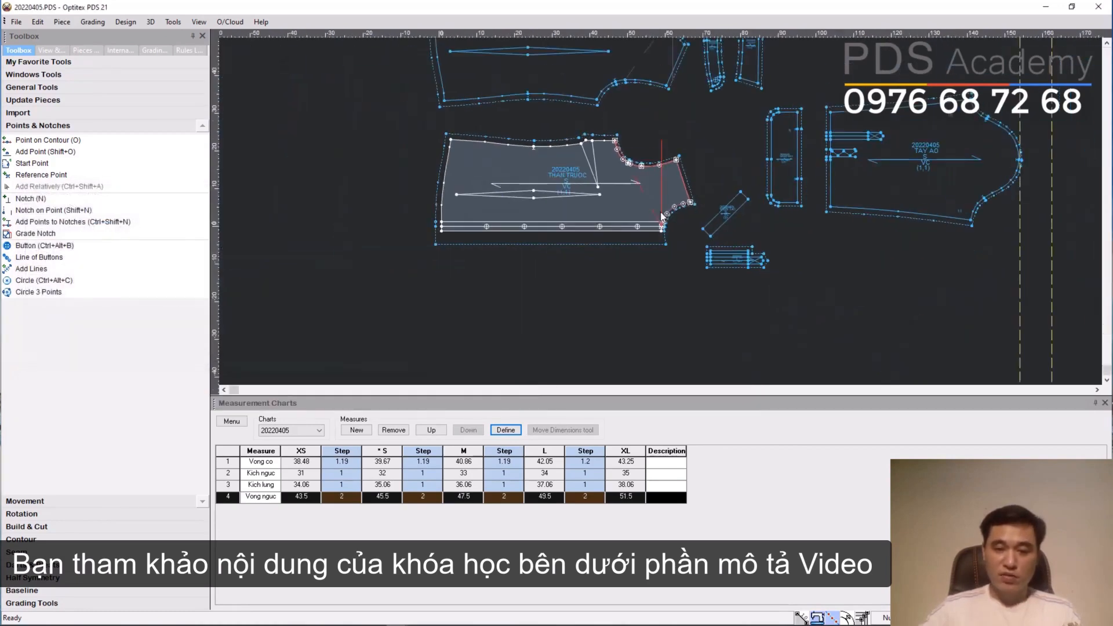
{"action": "scroll", "coordinate": [666, 214], "scroll_direction": "up", "scroll_amount": 1}
{"action": "scroll", "coordinate": [663, 215], "scroll_direction": "up", "scroll_amount": 2}
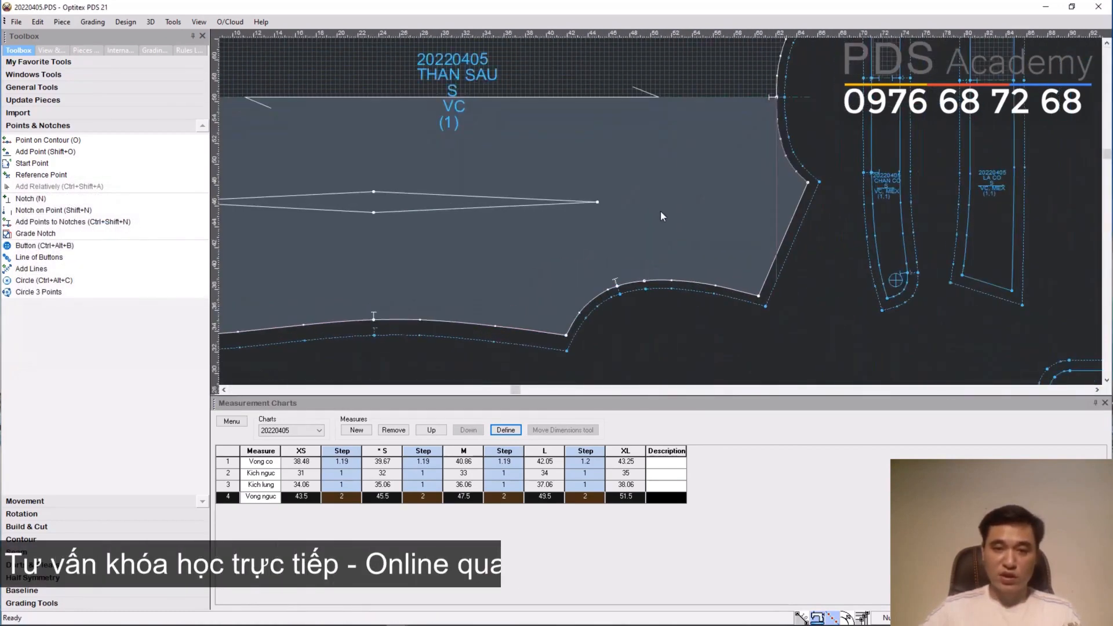
{"action": "scroll", "coordinate": [663, 216], "scroll_direction": "up", "scroll_amount": 2}
{"action": "left_click", "coordinate": [506, 430]}
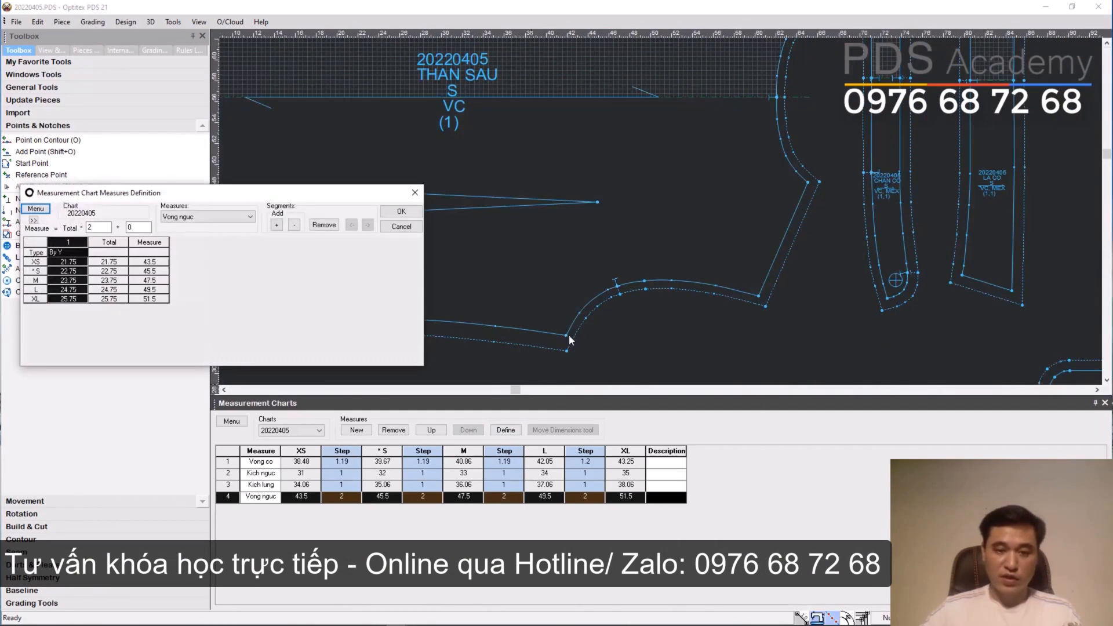
{"action": "left_click", "coordinate": [277, 225]}
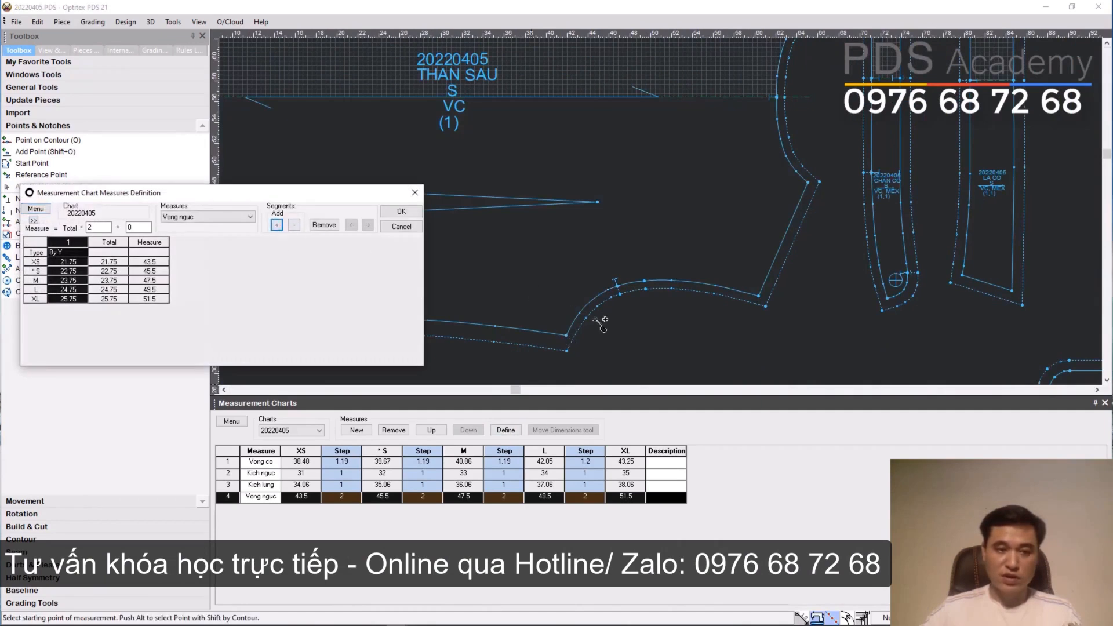
{"action": "left_click", "coordinate": [566, 336]}
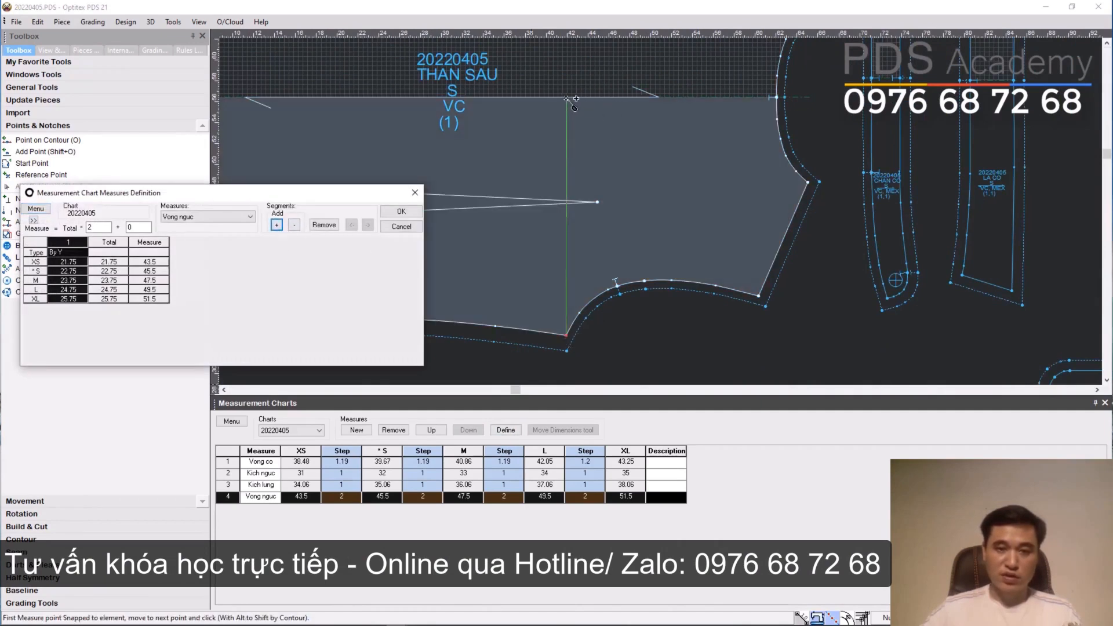
{"action": "left_click", "coordinate": [780, 99]}
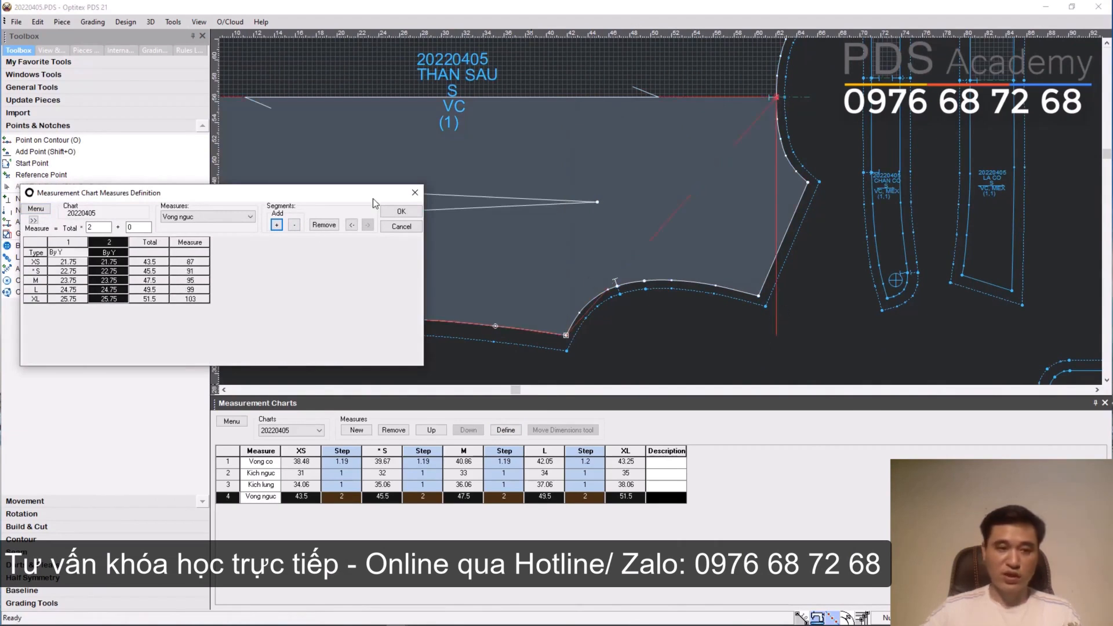
{"action": "left_click", "coordinate": [401, 212]}
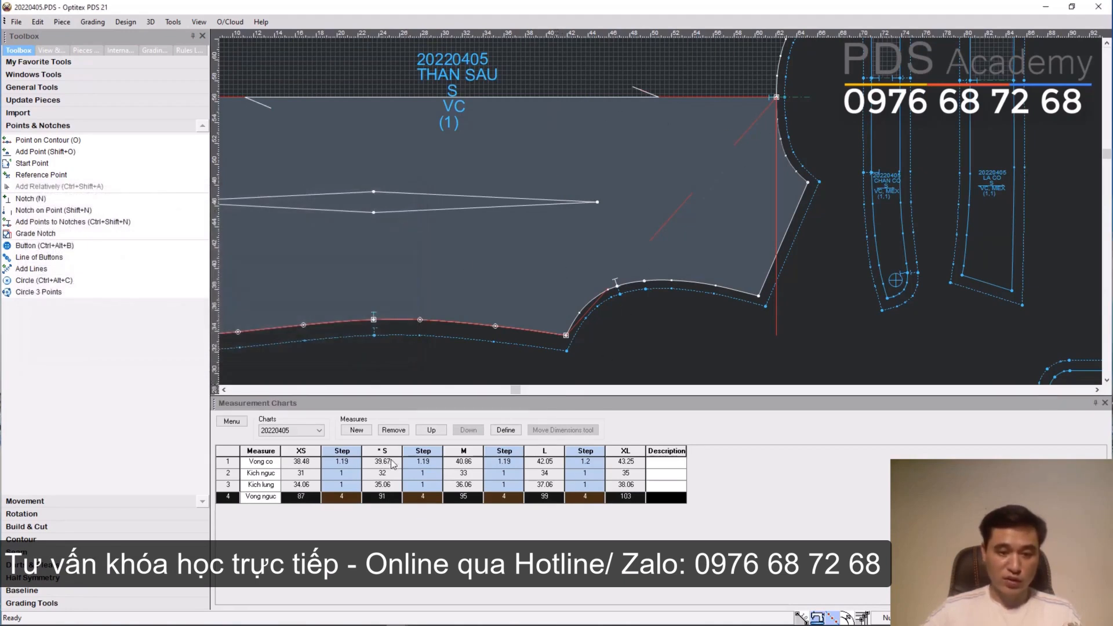
{"action": "left_click", "coordinate": [389, 498]}
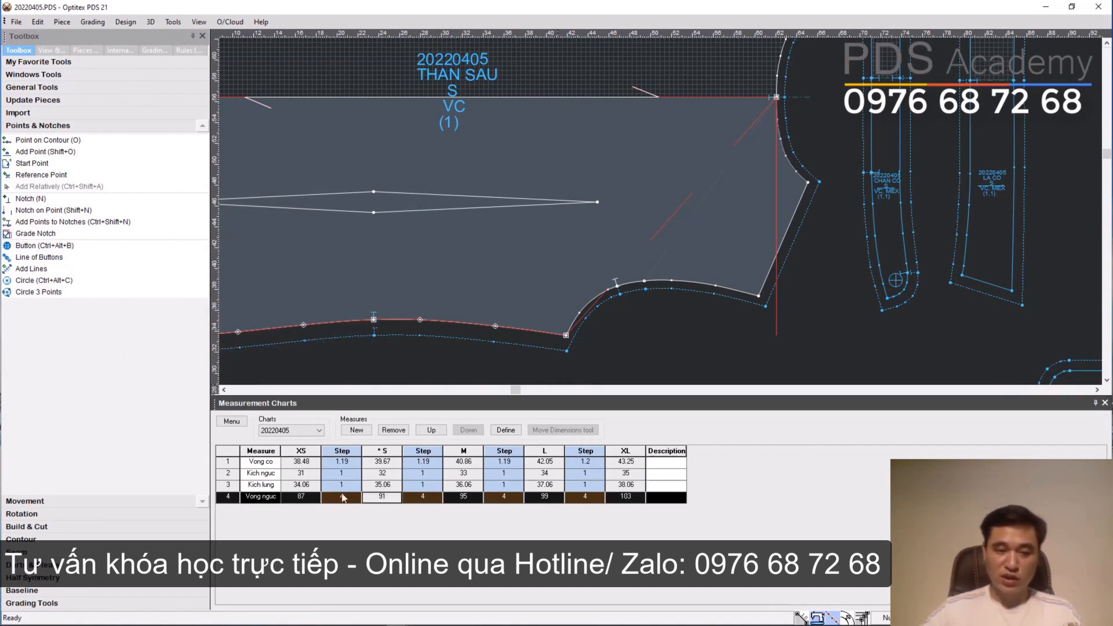
{"action": "left_click", "coordinate": [299, 498]}
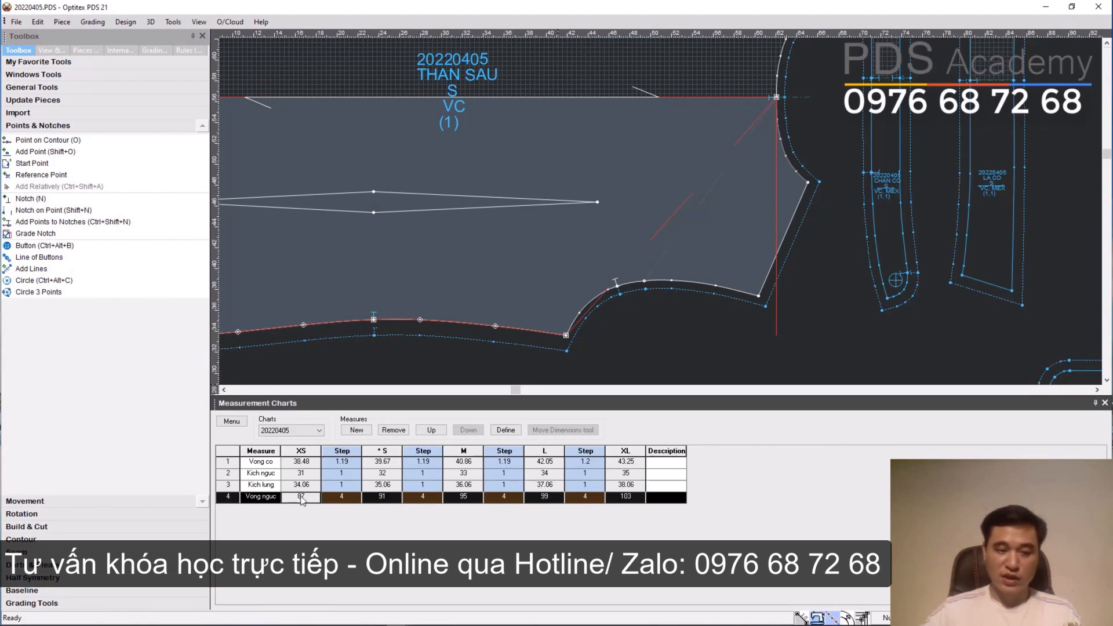
- Measure the width of the waist dart on the front piece between its upper and lower middle points
{"action": "scroll", "coordinate": [701, 164], "scroll_direction": "down", "scroll_amount": 3}
{"action": "scroll", "coordinate": [662, 217], "scroll_direction": "up", "scroll_amount": 3}
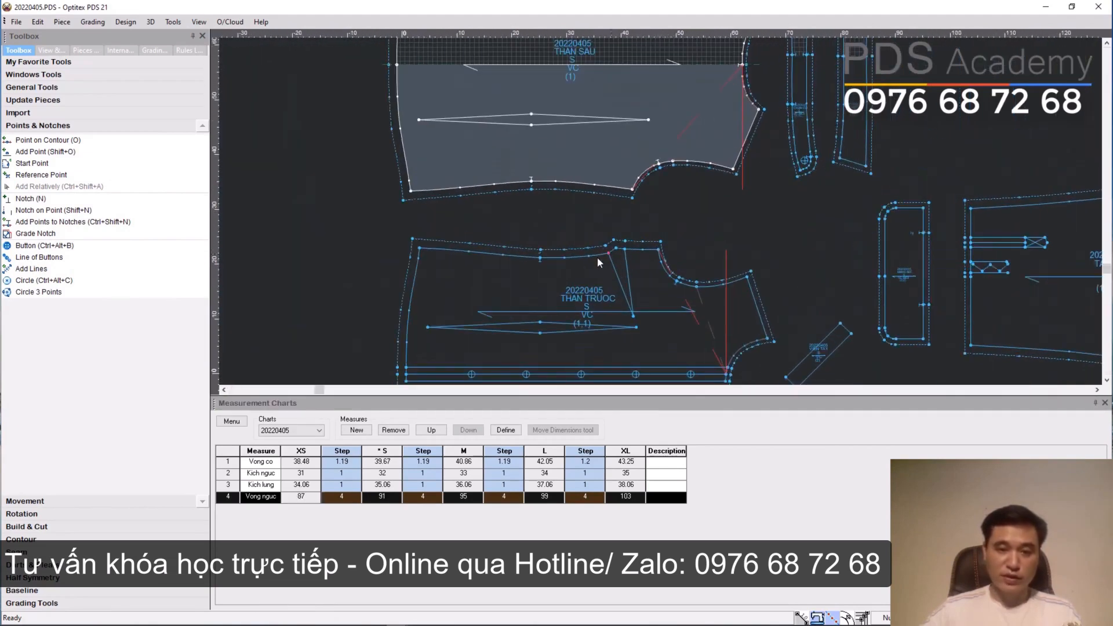
{"action": "left_click", "coordinate": [537, 278]}
{"action": "scroll", "coordinate": [661, 244], "scroll_direction": "down", "scroll_amount": 1}
{"action": "scroll", "coordinate": [661, 210], "scroll_direction": "down", "scroll_amount": 2}
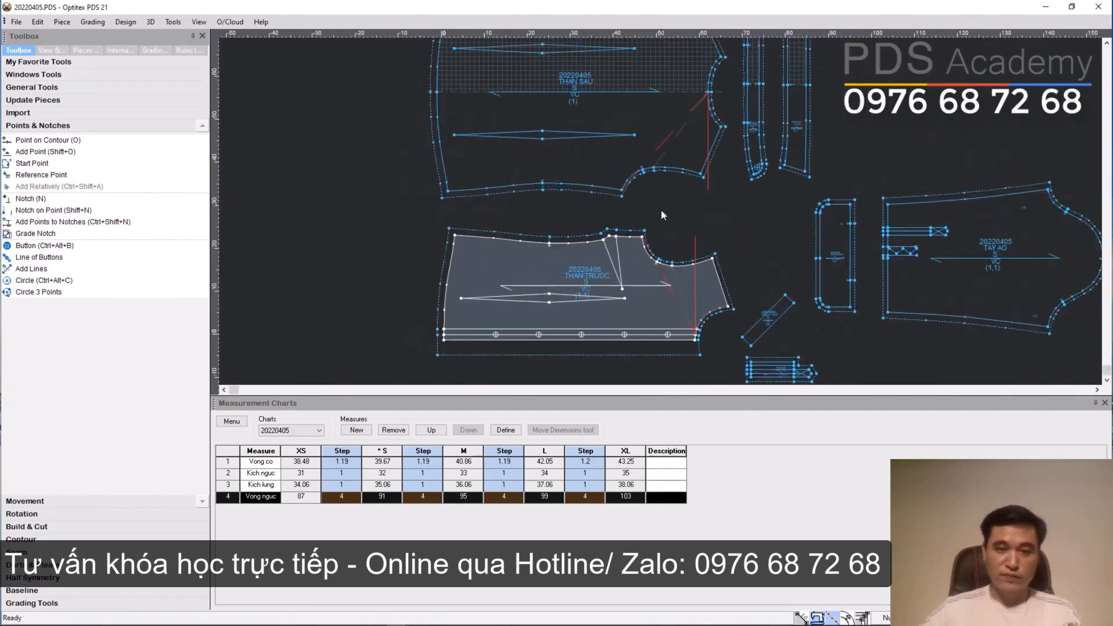
{"action": "scroll", "coordinate": [660, 210], "scroll_direction": "up", "scroll_amount": 1}
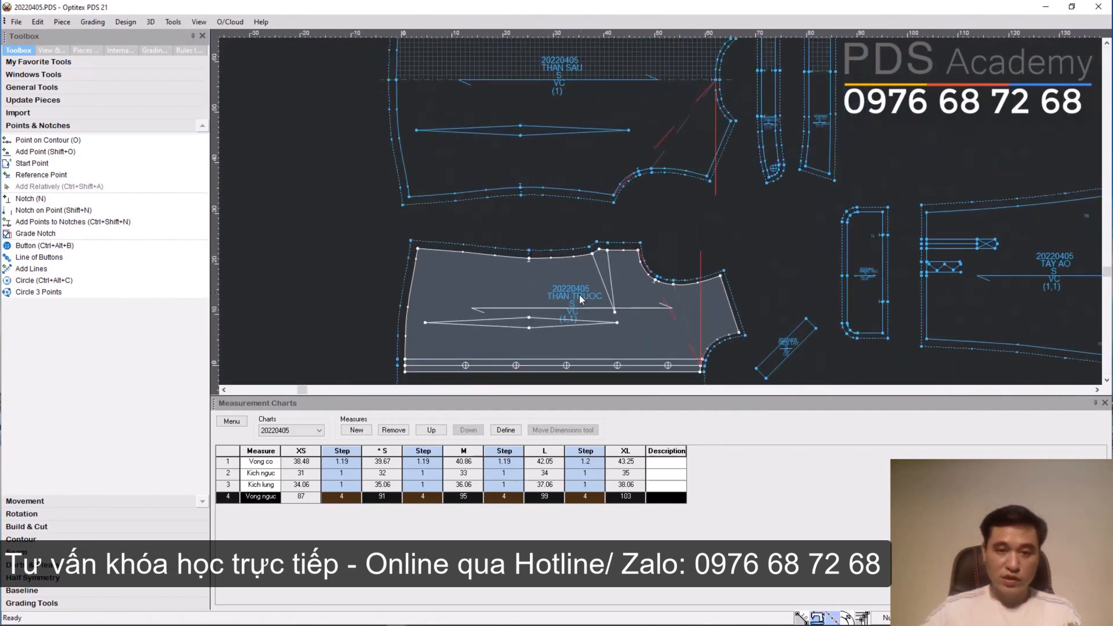
{"action": "scroll", "coordinate": [579, 294], "scroll_direction": "up", "scroll_amount": 3}
{"action": "left_click", "coordinate": [546, 264]}
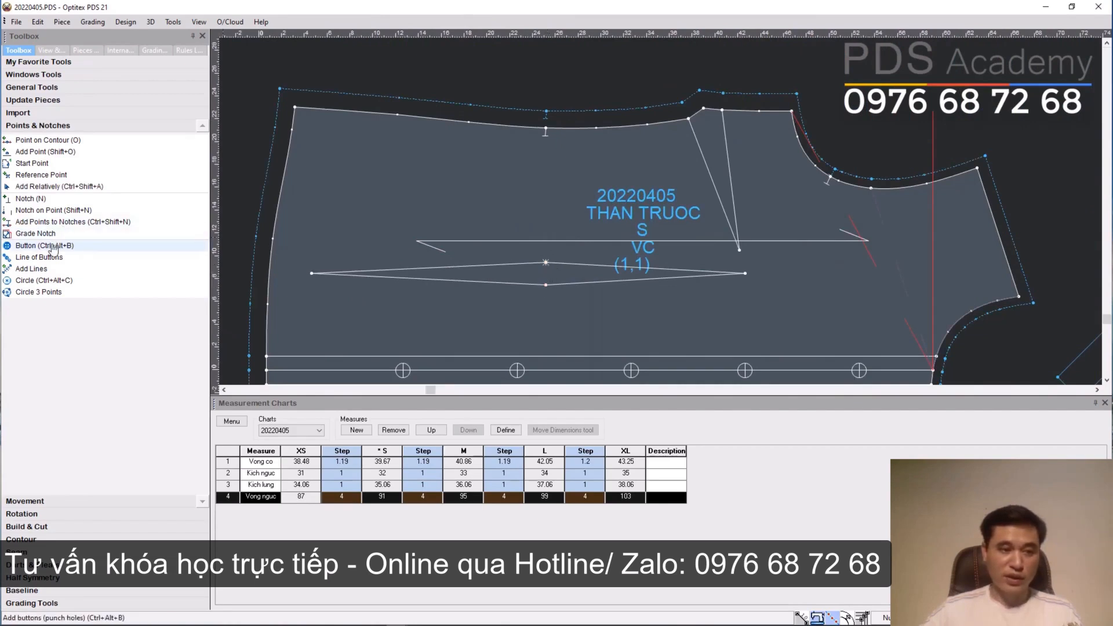
{"action": "left_click", "coordinate": [33, 89]}
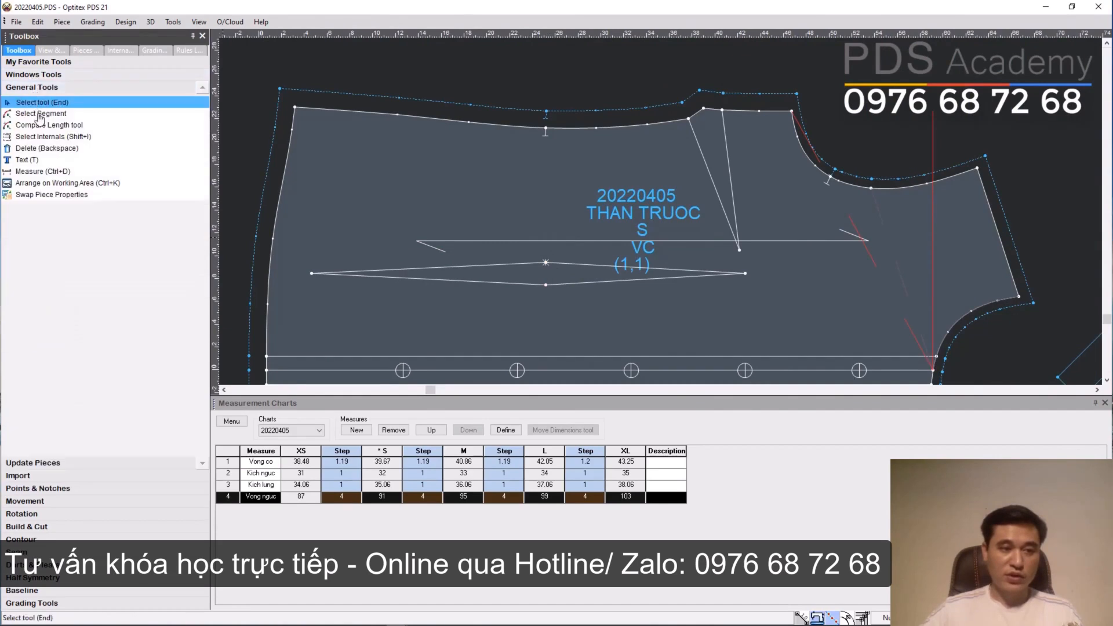
{"action": "left_click", "coordinate": [38, 173]}
{"action": "scroll", "coordinate": [463, 273], "scroll_direction": "up", "scroll_amount": 2}
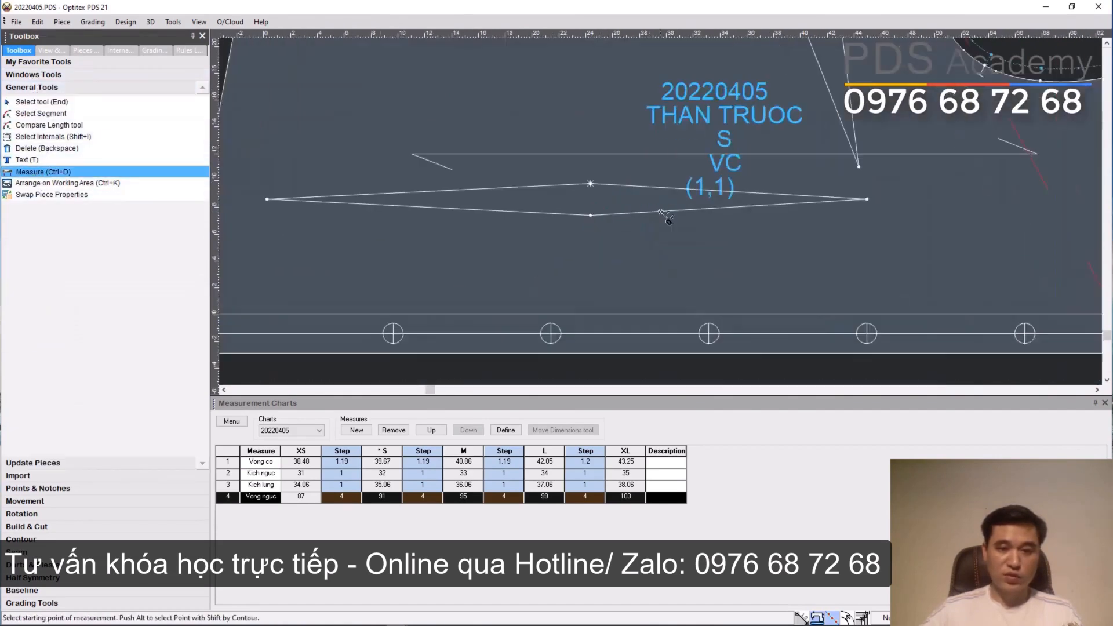
{"action": "left_click", "coordinate": [565, 178]}
{"action": "left_click", "coordinate": [564, 216]}
{"action": "left_click", "coordinate": [489, 250]}
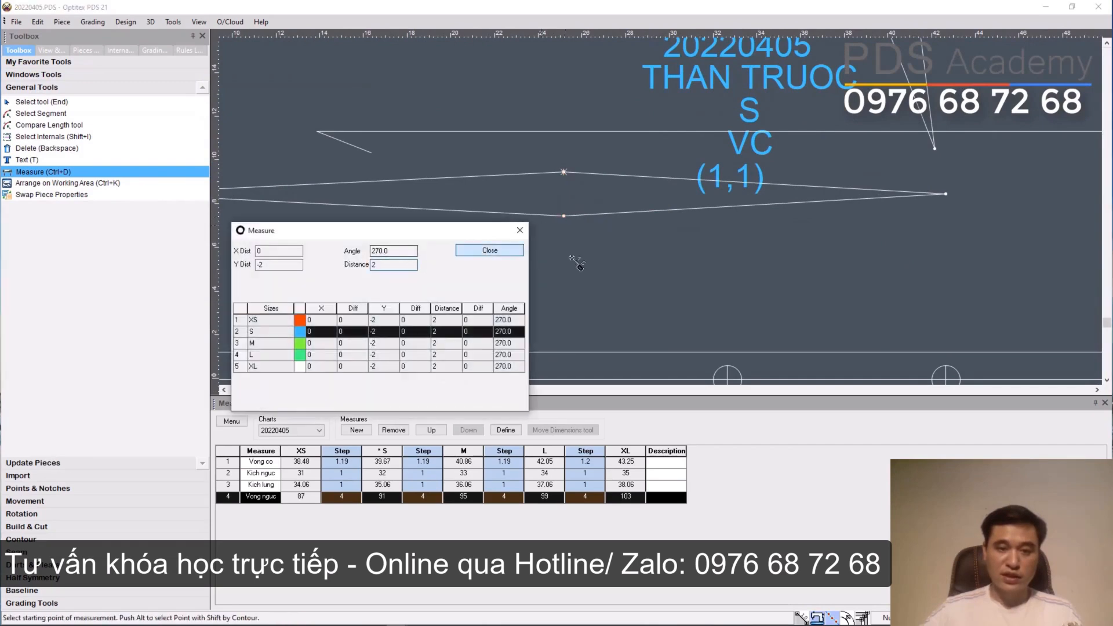
- Measure the width of the back piece's waist dart between its middle points and return to the Select tool
{"action": "scroll", "coordinate": [655, 264], "scroll_direction": "down", "scroll_amount": 3}
{"action": "scroll", "coordinate": [687, 118], "scroll_direction": "up", "scroll_amount": 3}
{"action": "left_click", "coordinate": [579, 202]}
{"action": "left_click", "coordinate": [579, 226]}
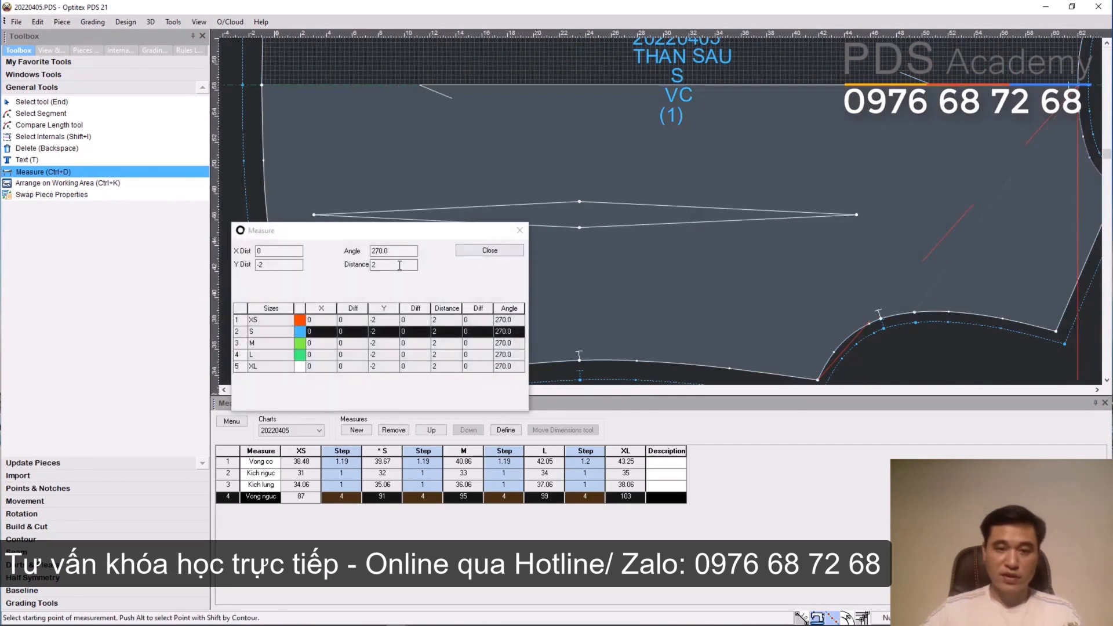
{"action": "left_click", "coordinate": [489, 249]}
{"action": "scroll", "coordinate": [722, 239], "scroll_direction": "down", "scroll_amount": 2}
{"action": "scroll", "coordinate": [723, 239], "scroll_direction": "down", "scroll_amount": 3}
{"action": "scroll", "coordinate": [653, 221], "scroll_direction": "up", "scroll_amount": 1}
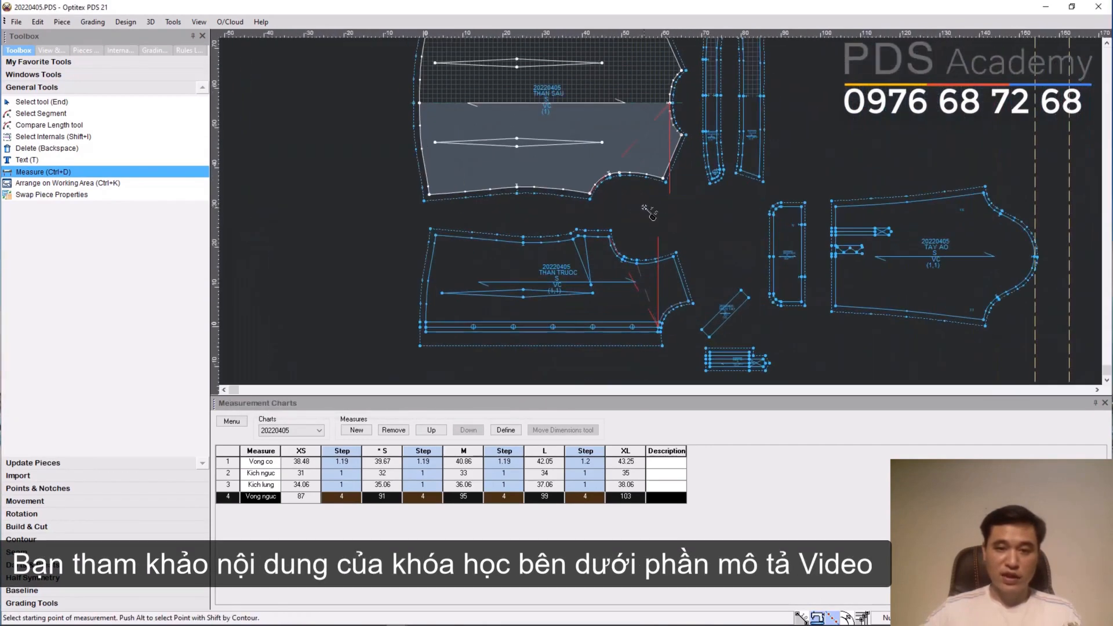
{"action": "key", "text": "End"}
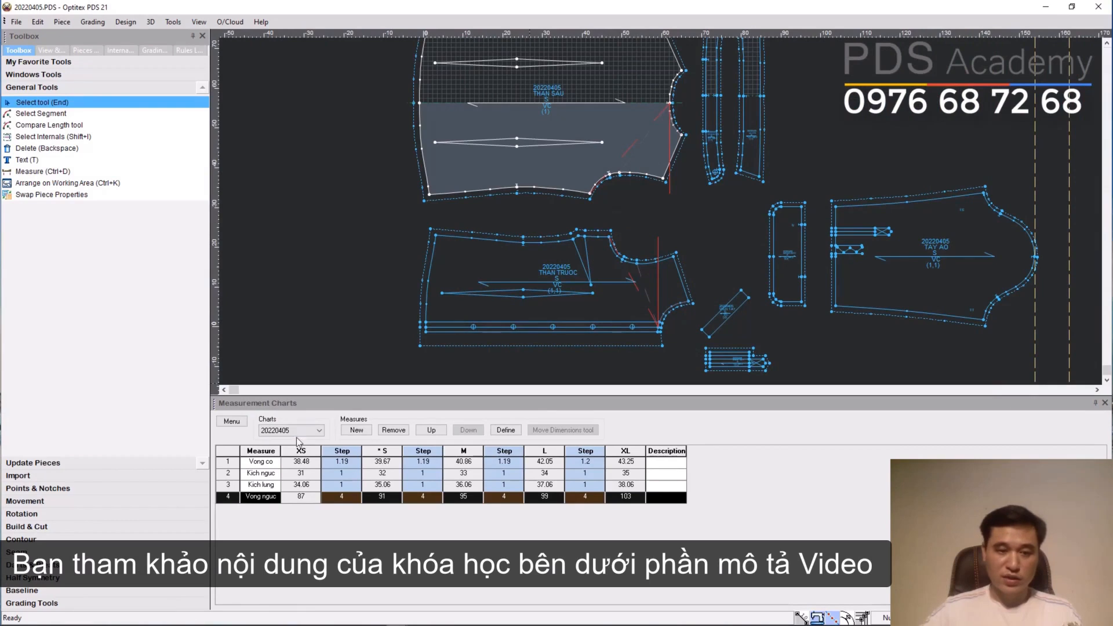
- Add a fifth measure to the chart and name it Vong eo
{"action": "left_click", "coordinate": [357, 430]}
{"action": "left_click", "coordinate": [272, 508]}
{"action": "double_click", "coordinate": [267, 509]}
{"action": "type", "text": "Vo"}
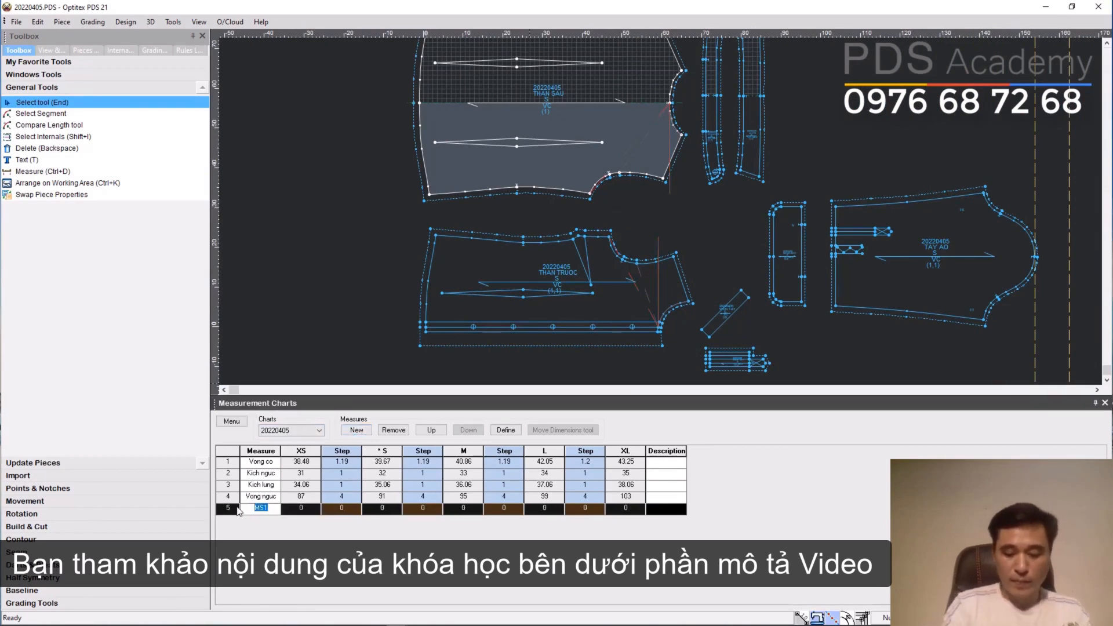
{"action": "type", "text": "ng eo"}
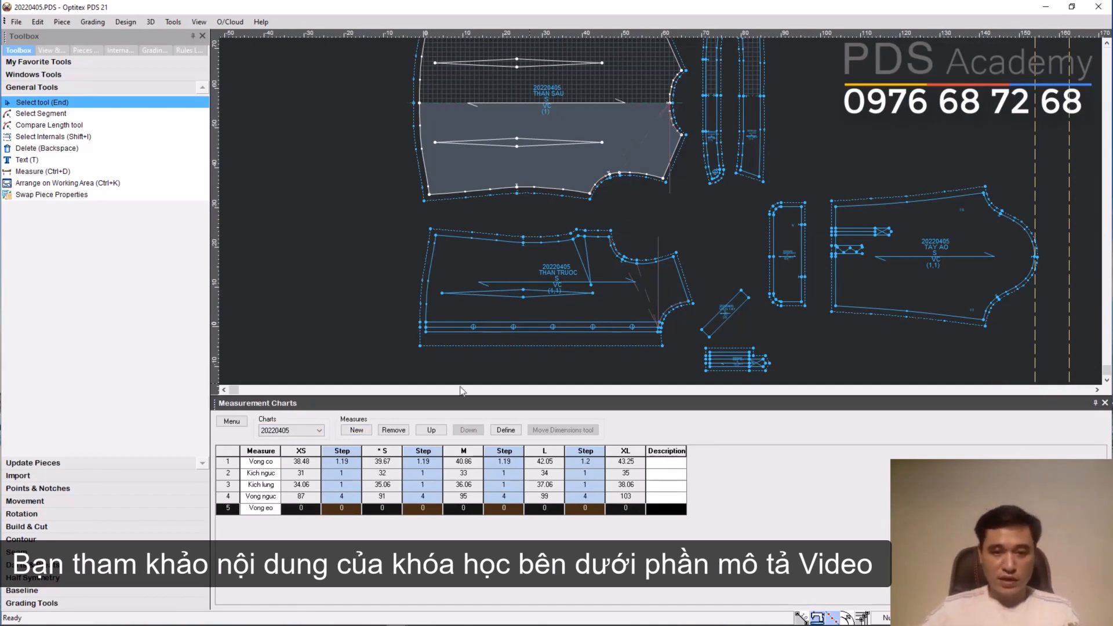
- Define Vong eo with a segment on the front piece from the side-seam waist notch to the centre front neck point, and apply it
{"action": "left_click", "coordinate": [531, 270]}
{"action": "scroll", "coordinate": [569, 283], "scroll_direction": "up", "scroll_amount": 3}
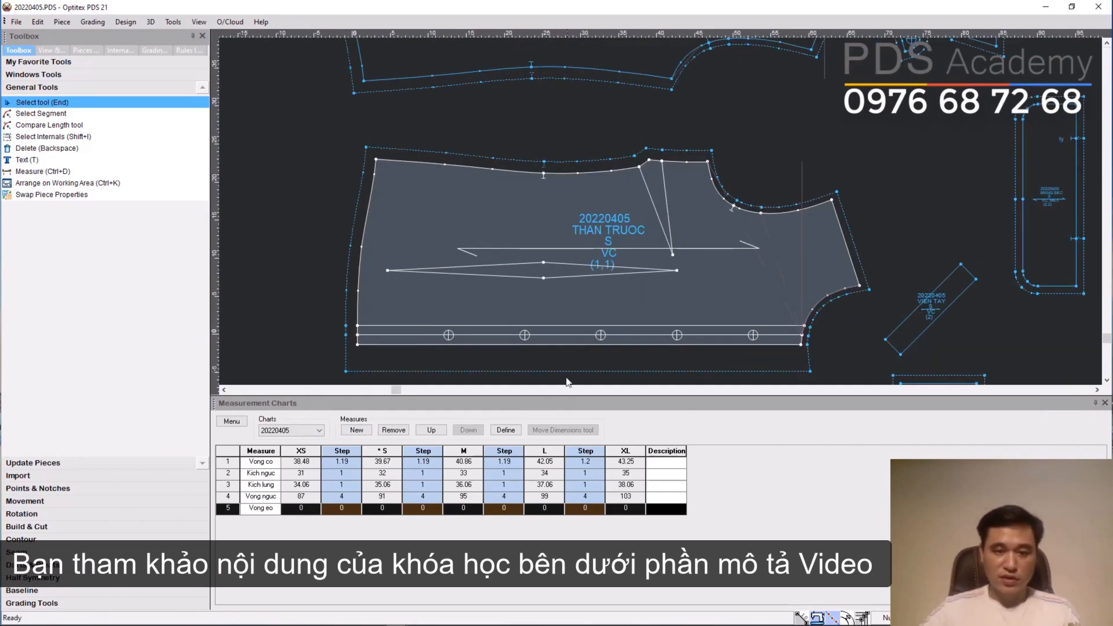
{"action": "left_click", "coordinate": [506, 430]}
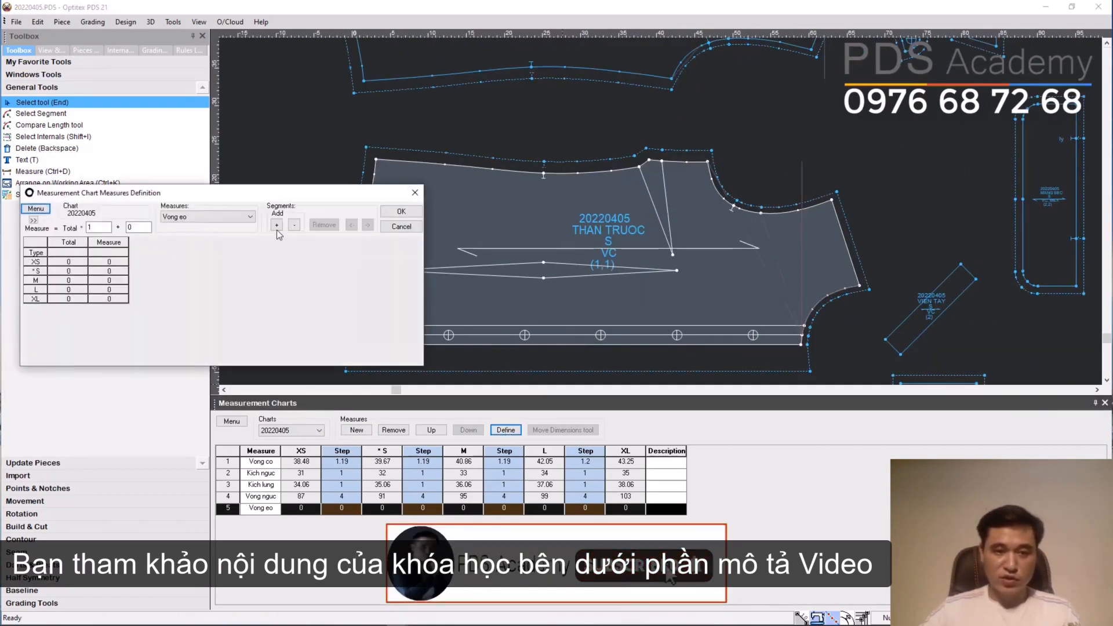
{"action": "left_click", "coordinate": [277, 224]}
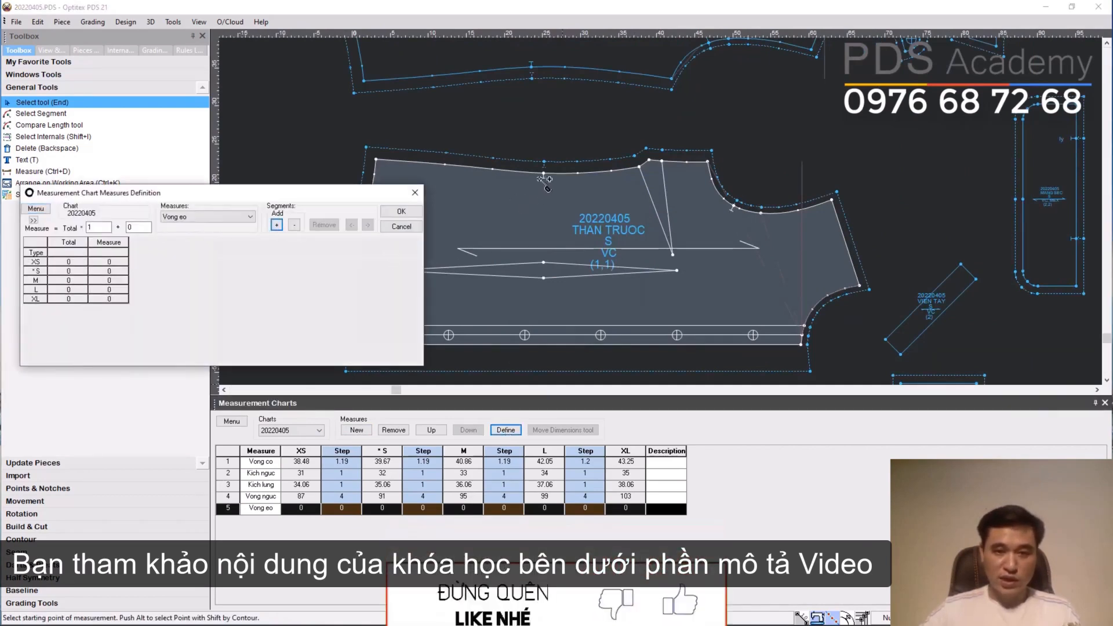
{"action": "left_click", "coordinate": [544, 175]}
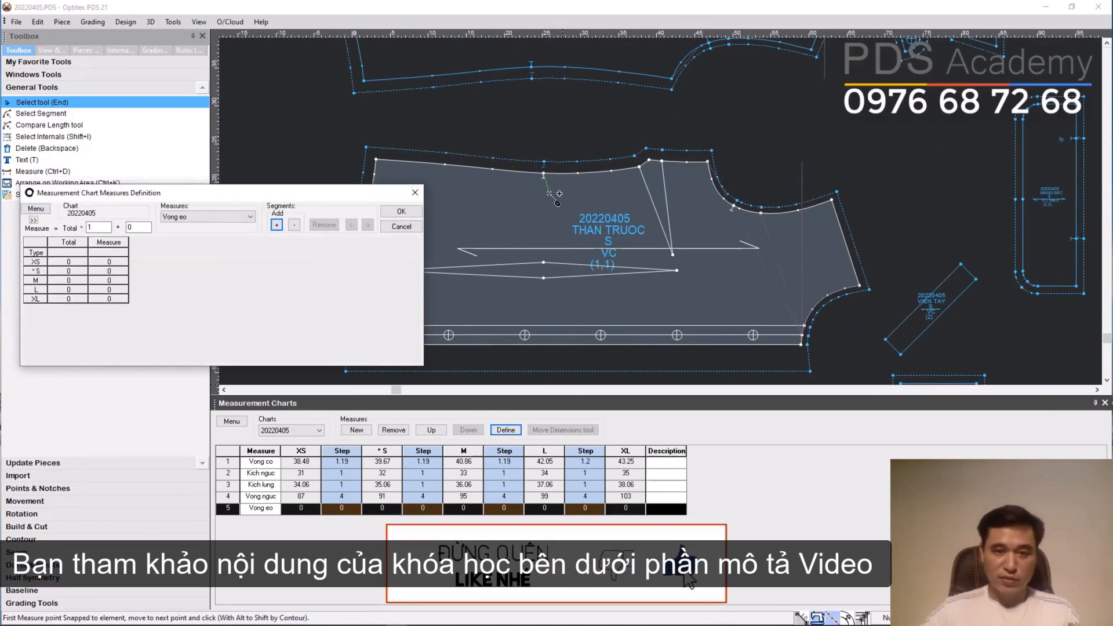
{"action": "left_click", "coordinate": [808, 338]}
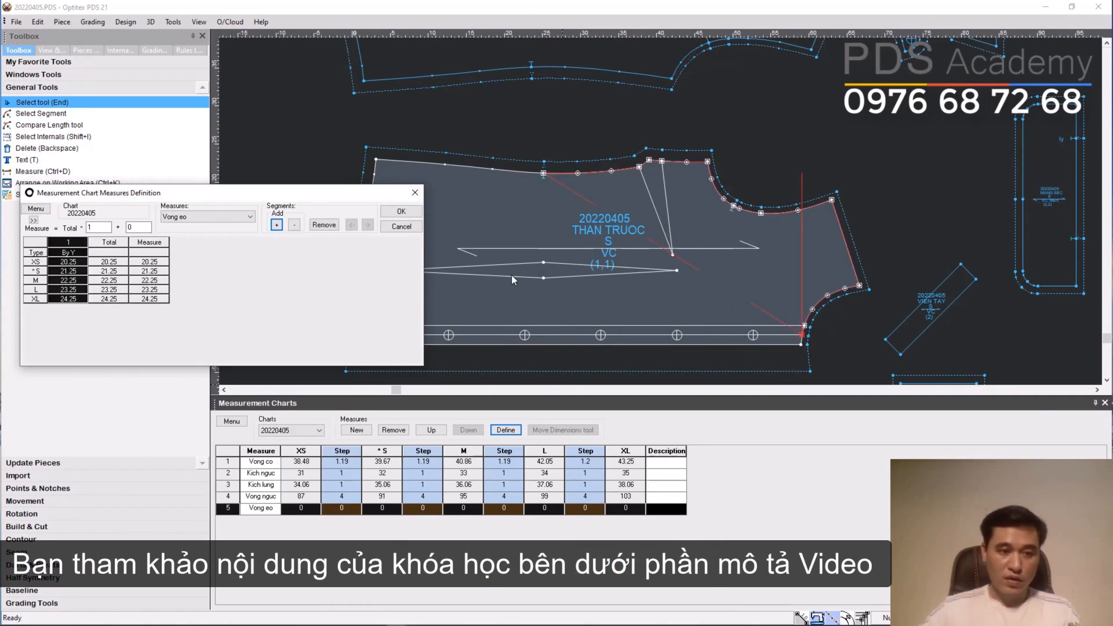
{"action": "left_click", "coordinate": [401, 211]}
- Add a second segment to Vong eo on the back piece, from the side-seam waist notch to the centre back hem point
{"action": "scroll", "coordinate": [662, 180], "scroll_direction": "down", "scroll_amount": 3}
{"action": "scroll", "coordinate": [635, 184], "scroll_direction": "up", "scroll_amount": 2}
{"action": "scroll", "coordinate": [636, 238], "scroll_direction": "up", "scroll_amount": 2}
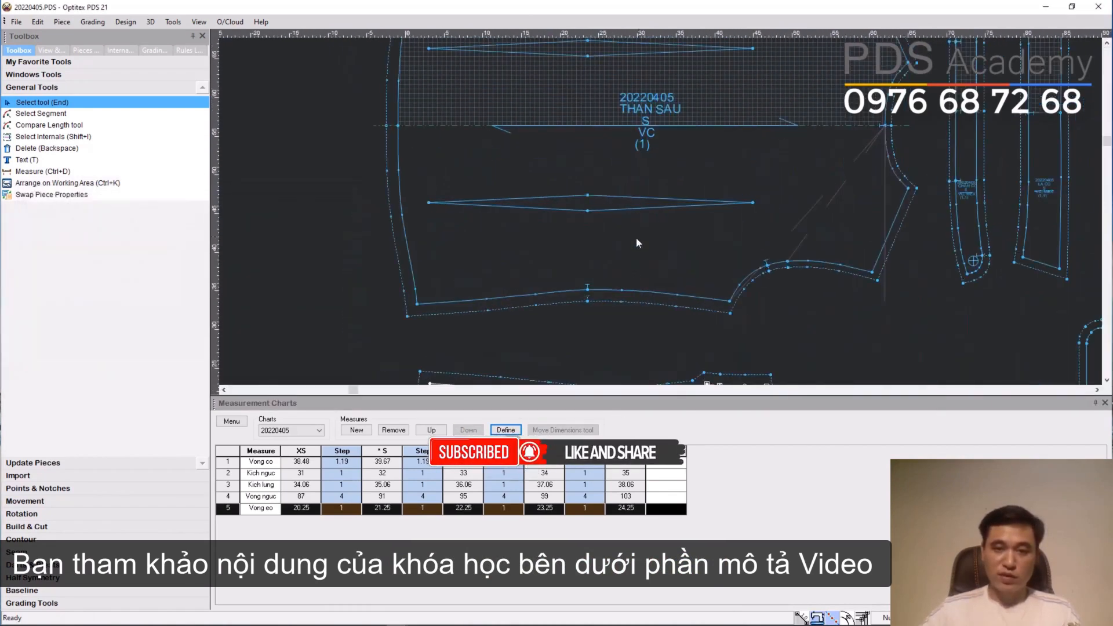
{"action": "left_click", "coordinate": [597, 234]}
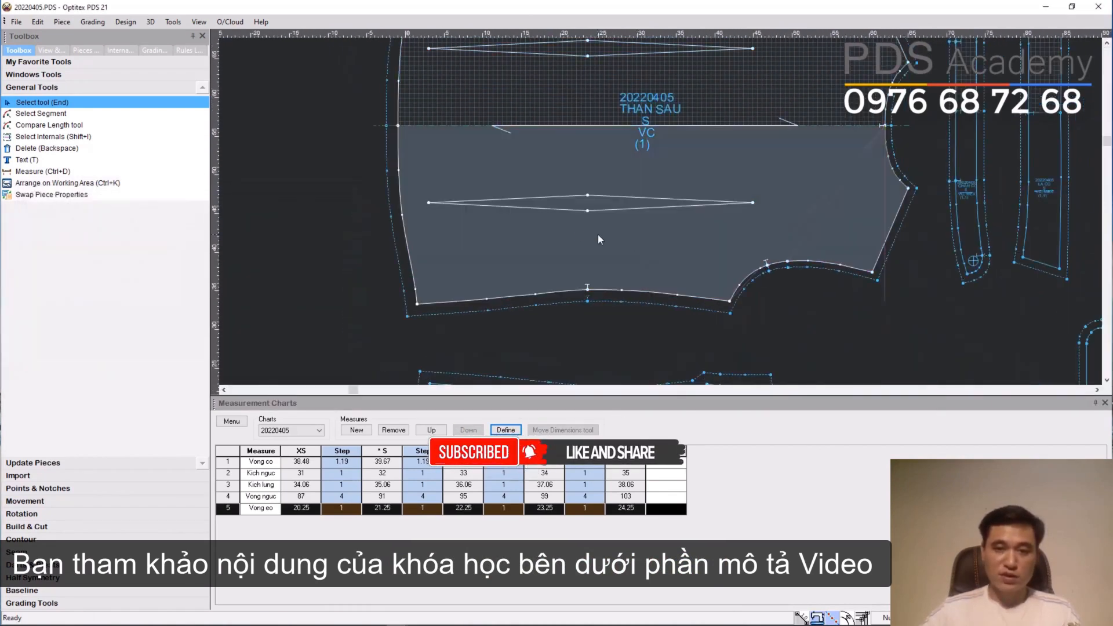
{"action": "left_click", "coordinate": [506, 430]}
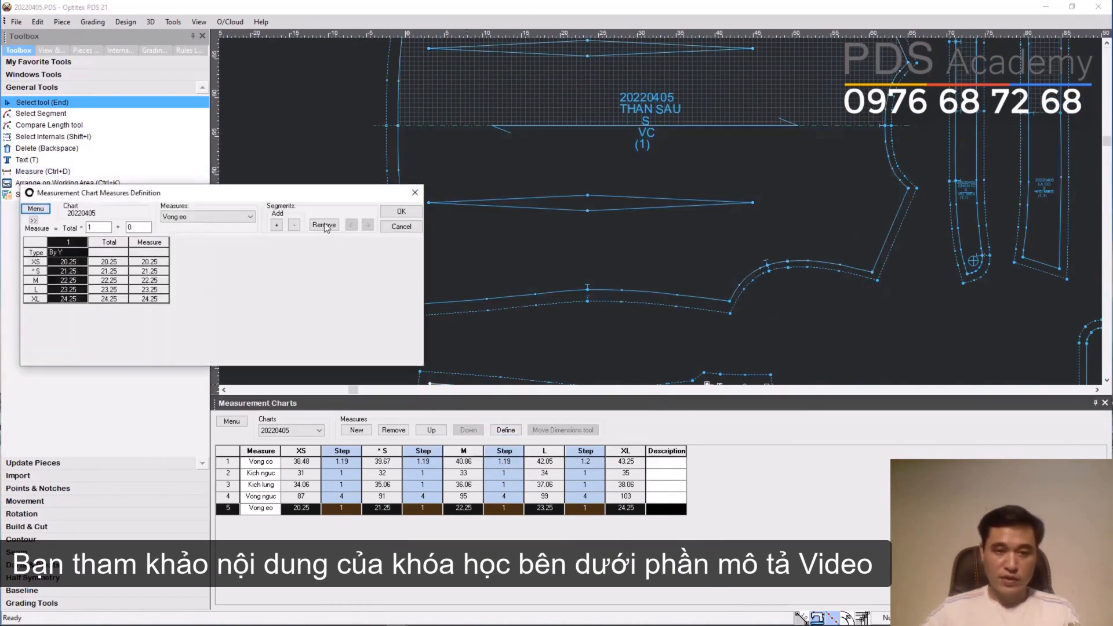
{"action": "left_click", "coordinate": [277, 225]}
{"action": "left_click", "coordinate": [588, 290]}
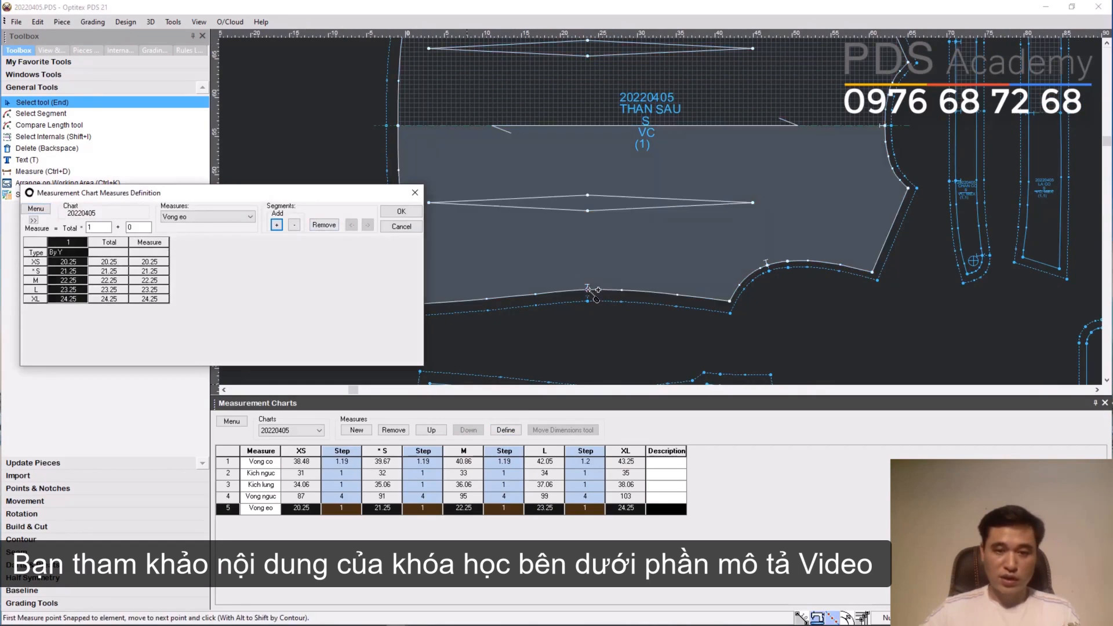
{"action": "left_click", "coordinate": [397, 126]}
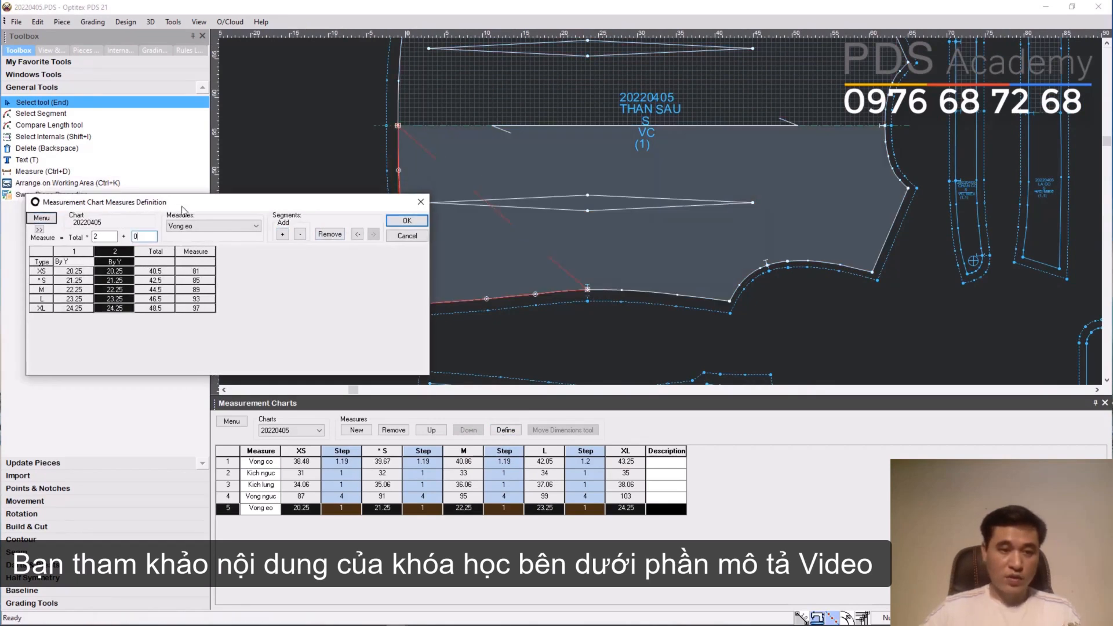
- Set the Vong eo formula to the total multiplied by 2 plus -8 and apply the definition
{"action": "left_click_drag", "start_coordinate": [182, 207], "coordinate": [398, 345]}
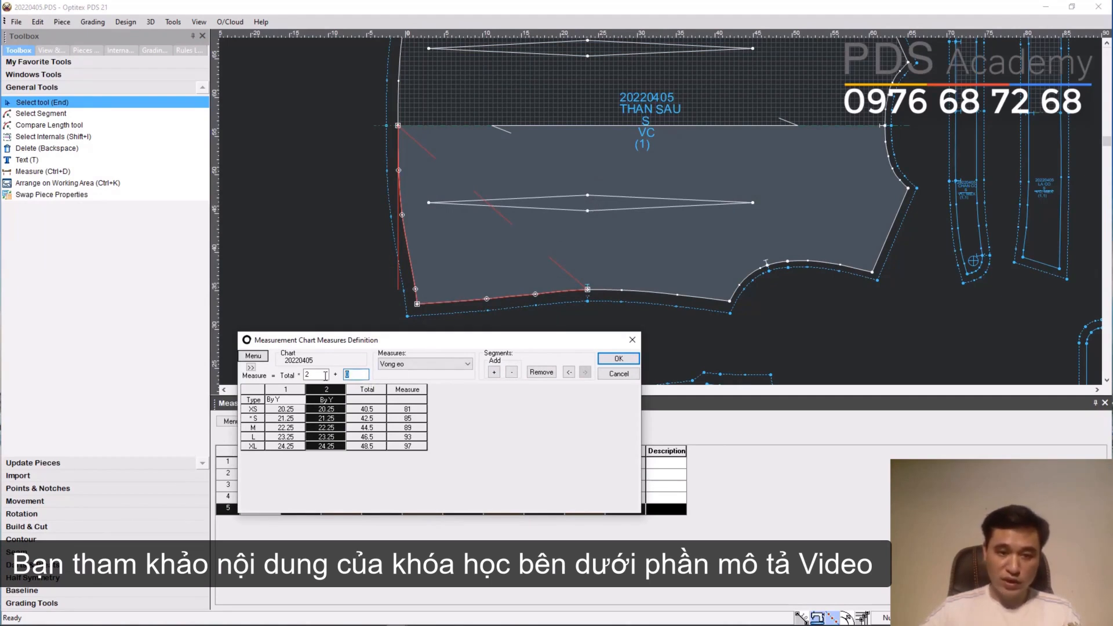
{"action": "type", "text": "8"}
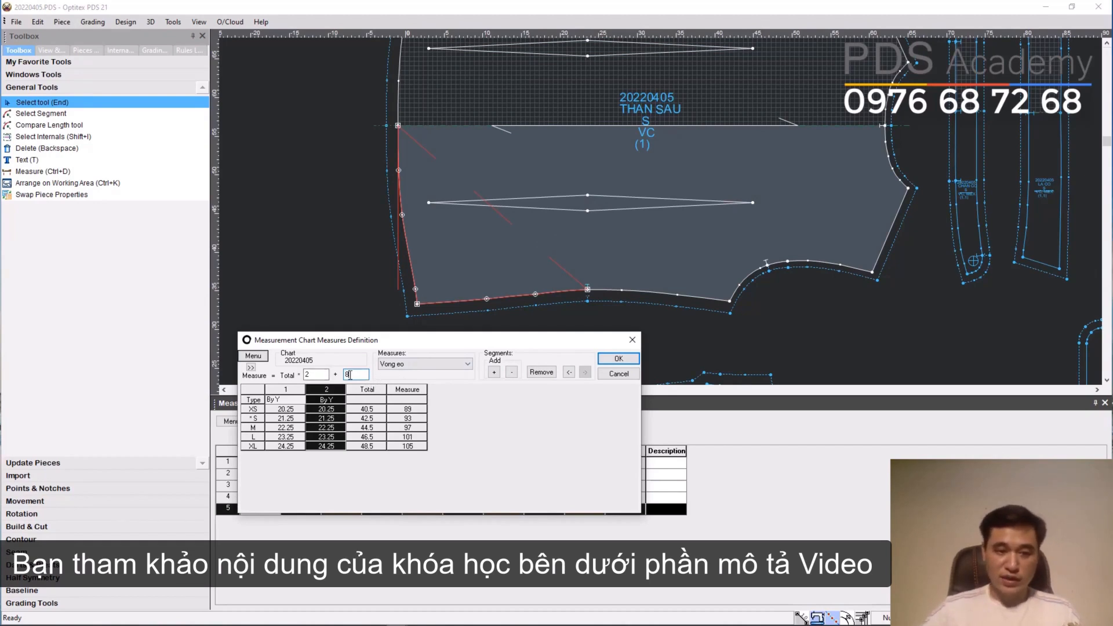
{"action": "type", "text": "-8"}
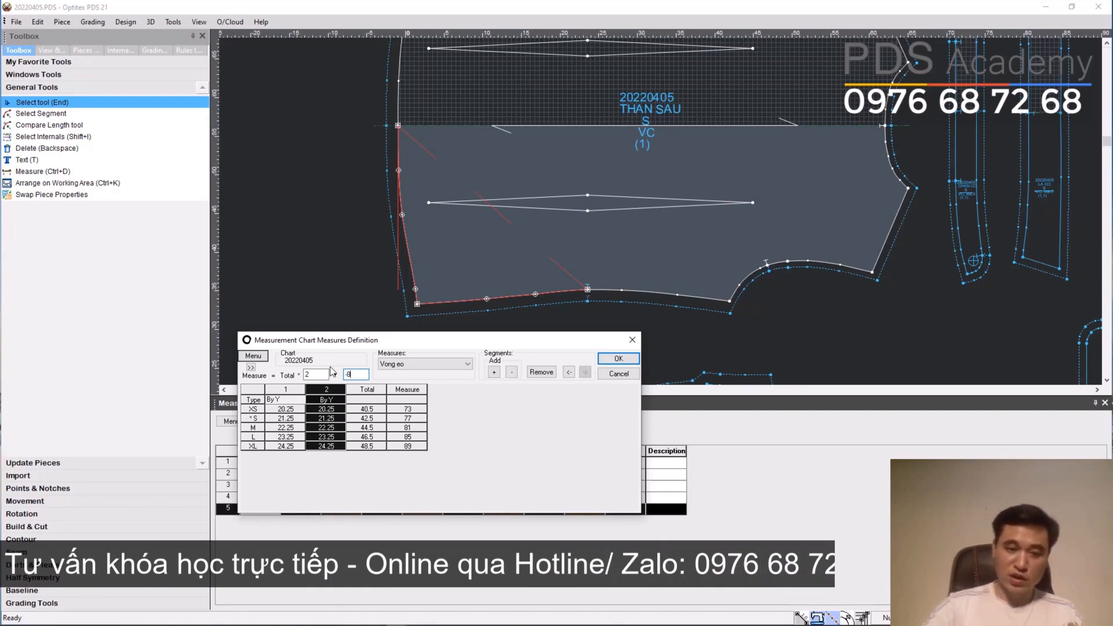
{"action": "left_click", "coordinate": [616, 361]}
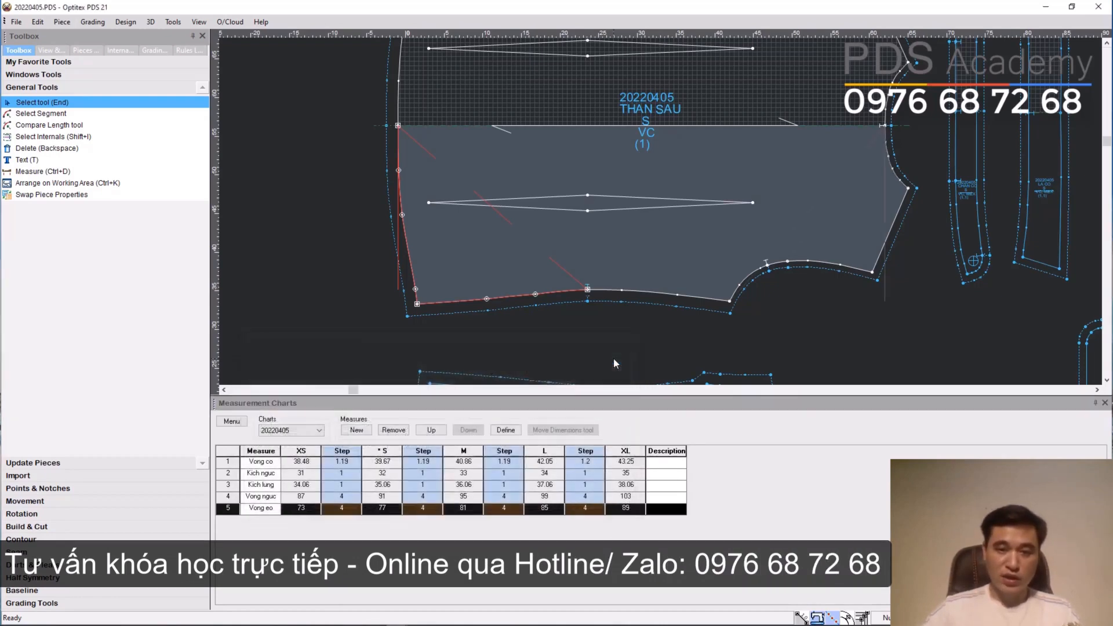
{"action": "left_click", "coordinate": [381, 509]}
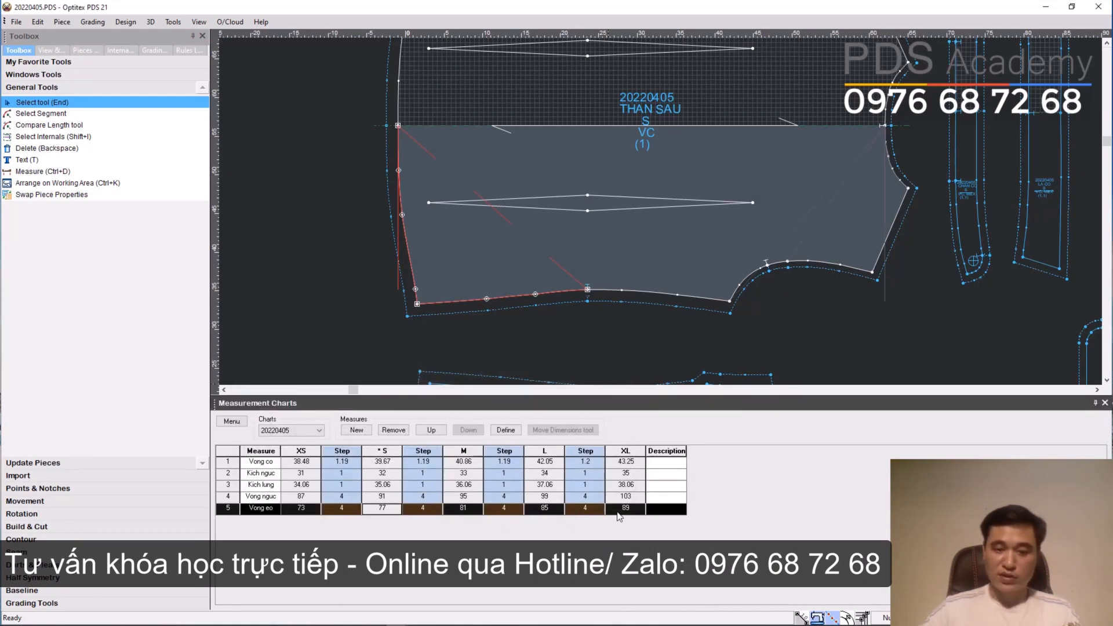
{"action": "left_click", "coordinate": [343, 510]}
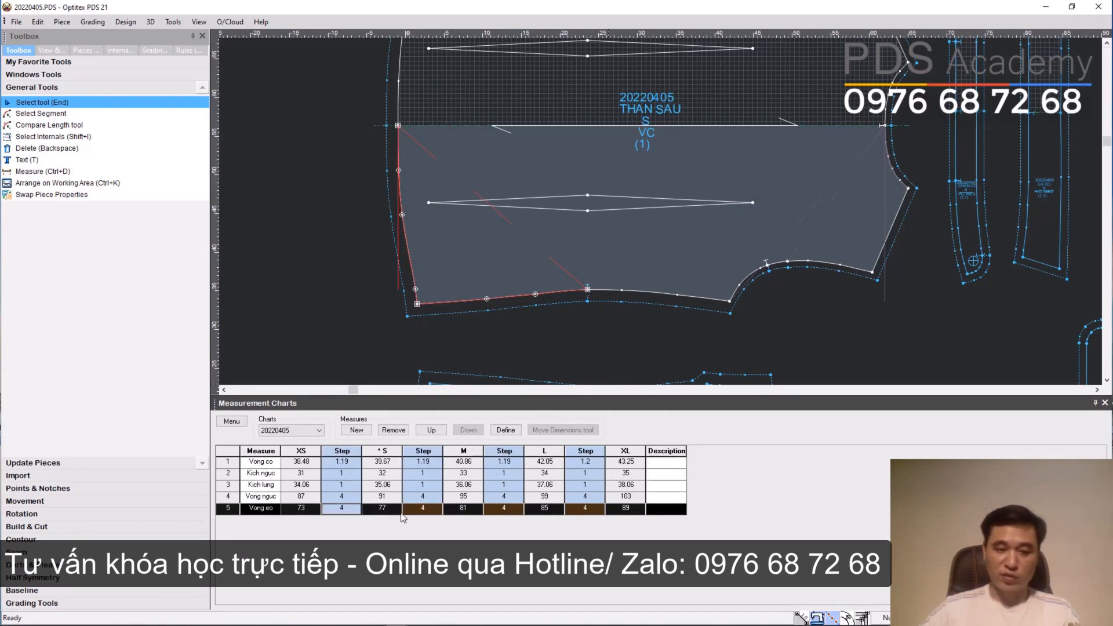
{"action": "left_click", "coordinate": [426, 510]}
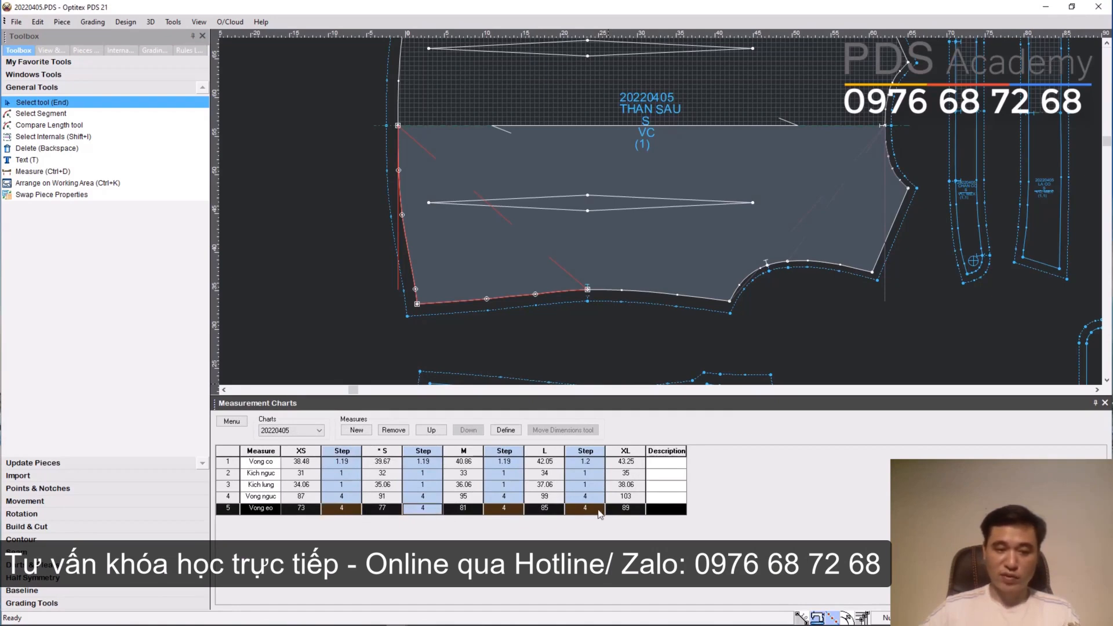
- Select the front piece, add a sixth measure to the chart and name it Dai ao truoc
{"action": "left_click", "coordinate": [669, 236]}
{"action": "scroll", "coordinate": [659, 211], "scroll_direction": "down", "scroll_amount": 5}
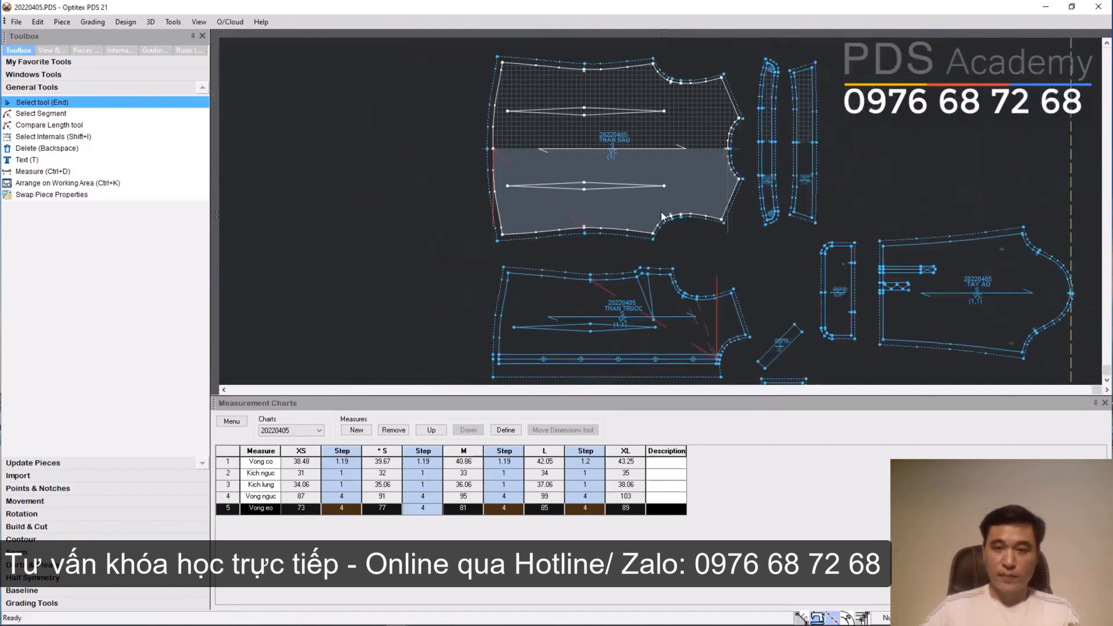
{"action": "scroll", "coordinate": [636, 296], "scroll_direction": "up", "scroll_amount": 5}
{"action": "left_click", "coordinate": [689, 323]}
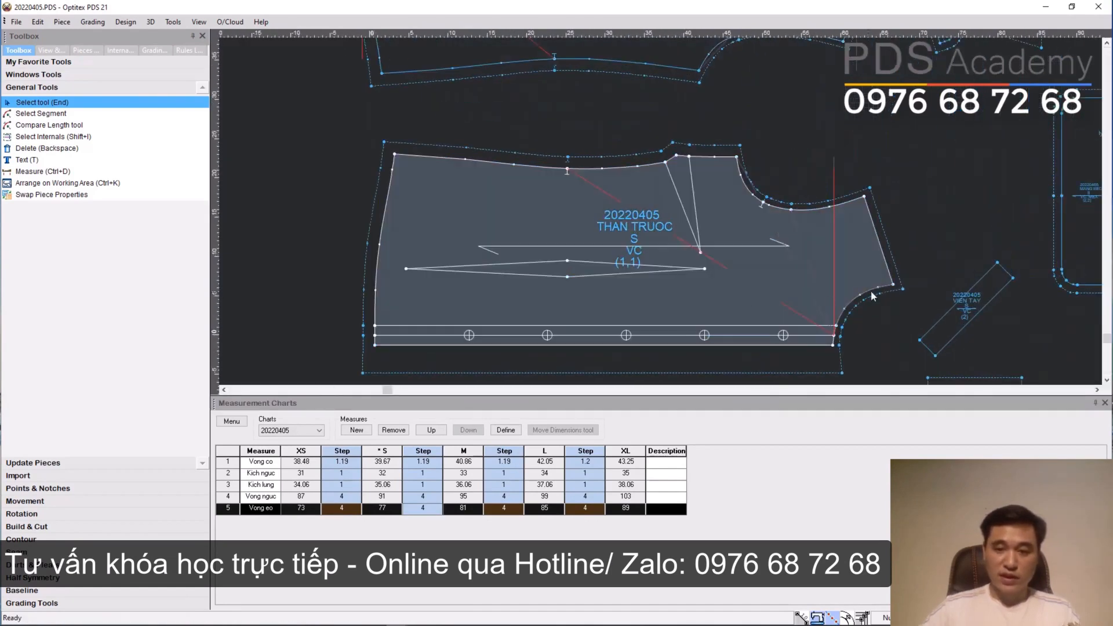
{"action": "left_click", "coordinate": [357, 429]}
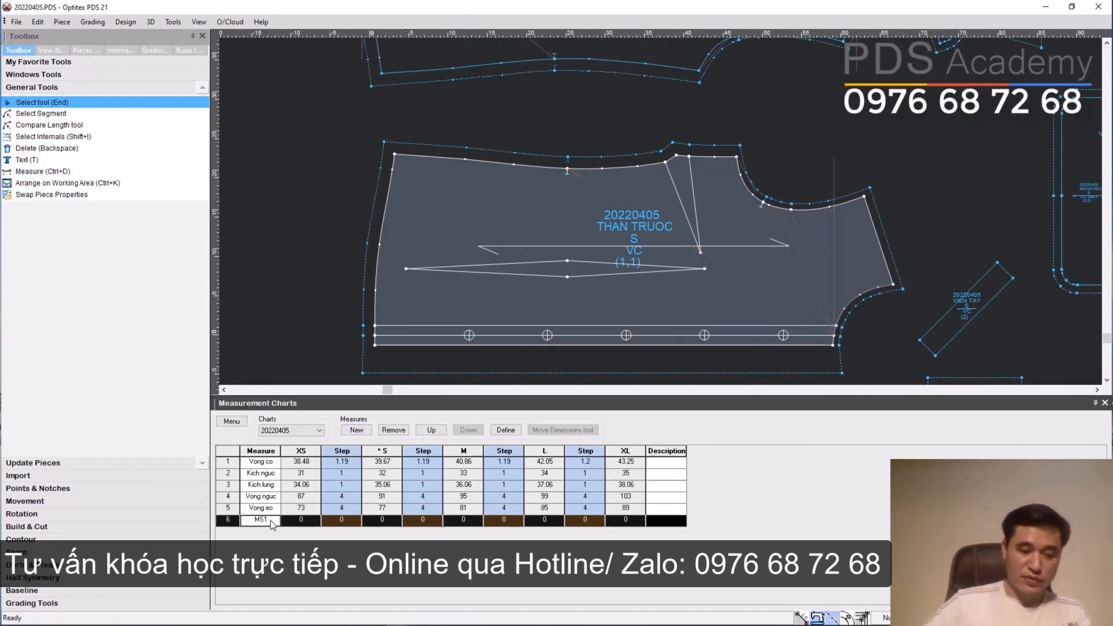
{"action": "left_click", "coordinate": [257, 508]}
{"action": "left_click", "coordinate": [262, 520]}
{"action": "double_click", "coordinate": [267, 520]}
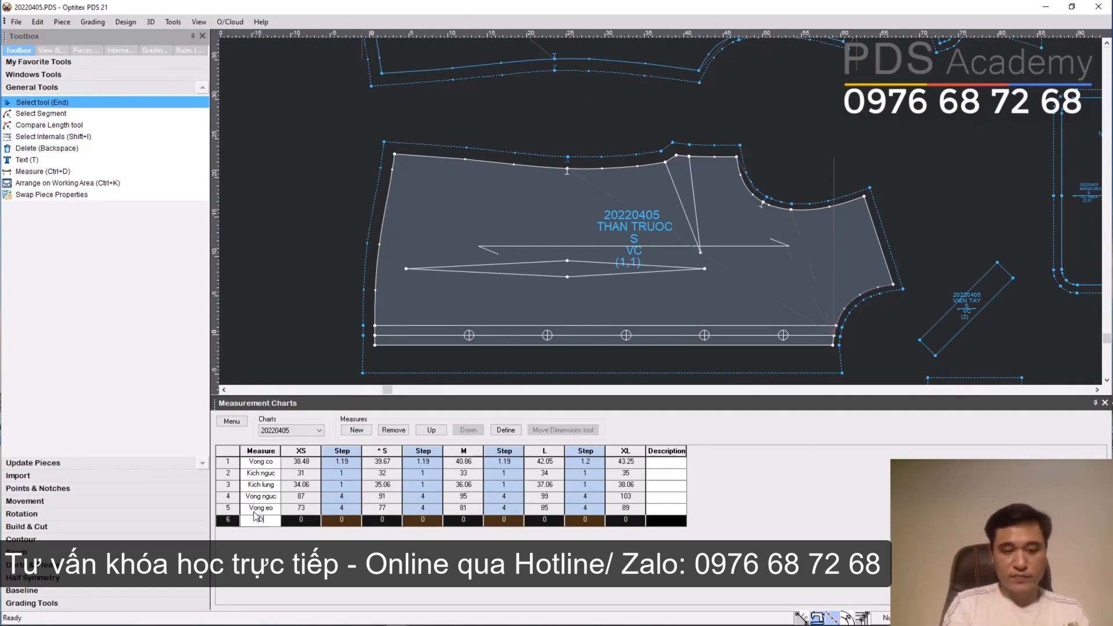
{"action": "type", "text": "Dai ao truoc"}
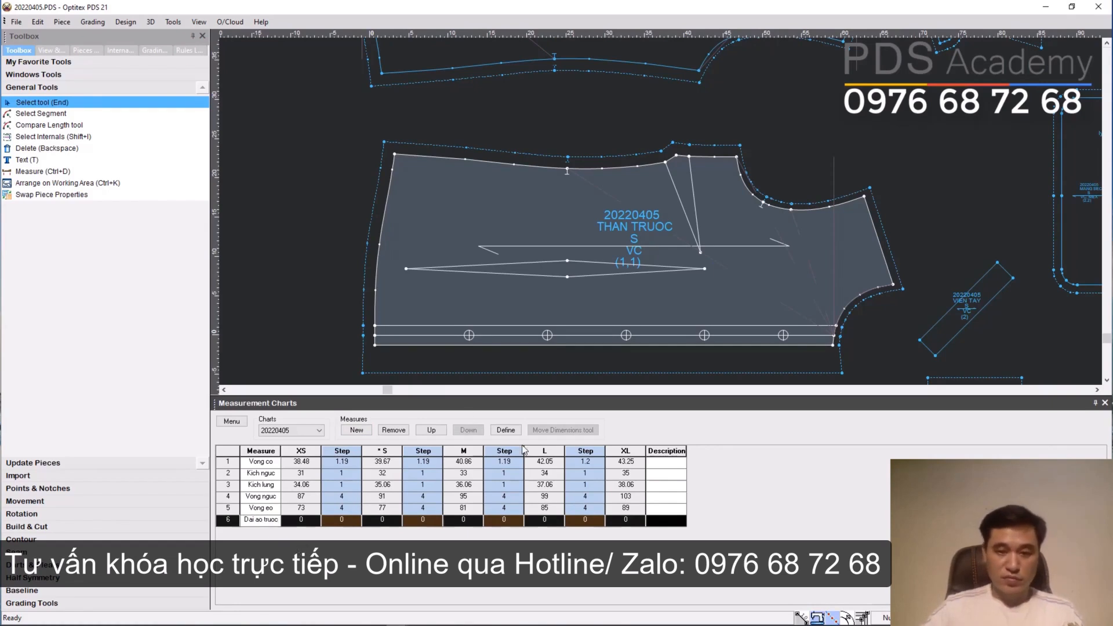
- Define Dai ao truoc on the front piece from the shoulder neck point to the centre front hem point, measured By X, and apply it
{"action": "left_click", "coordinate": [505, 430]}
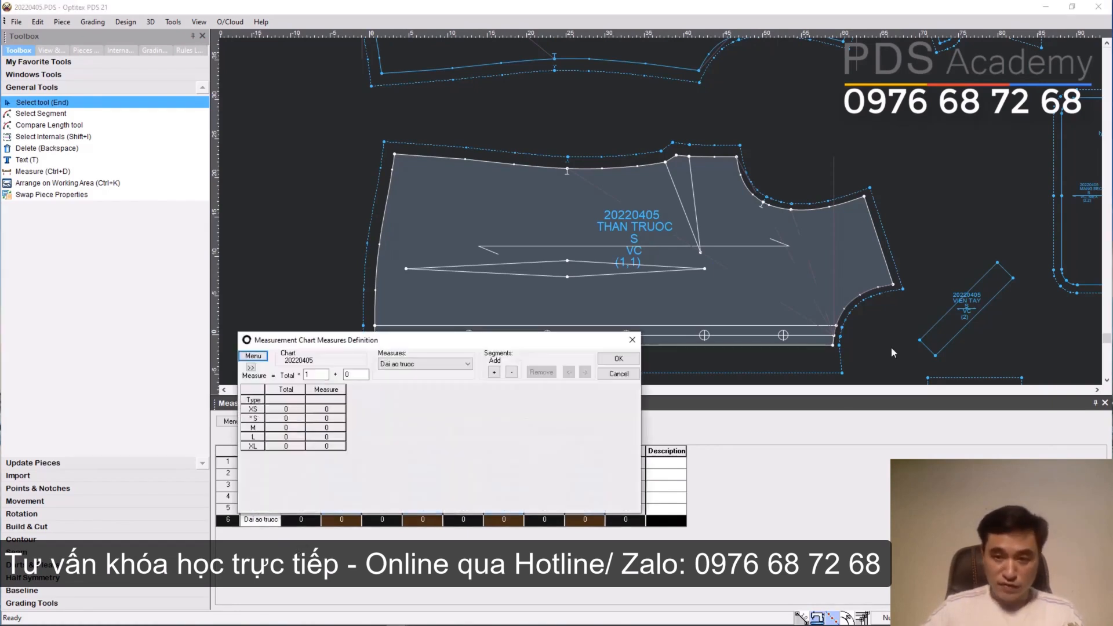
{"action": "left_click", "coordinate": [535, 444]}
{"action": "left_click", "coordinate": [894, 285]}
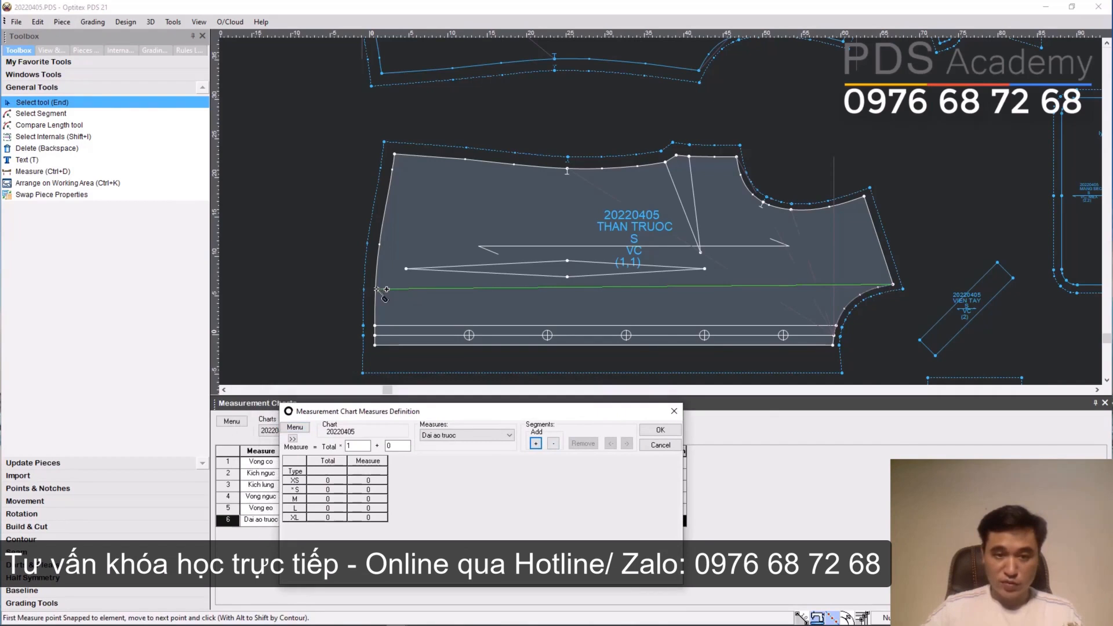
{"action": "left_click", "coordinate": [374, 335]}
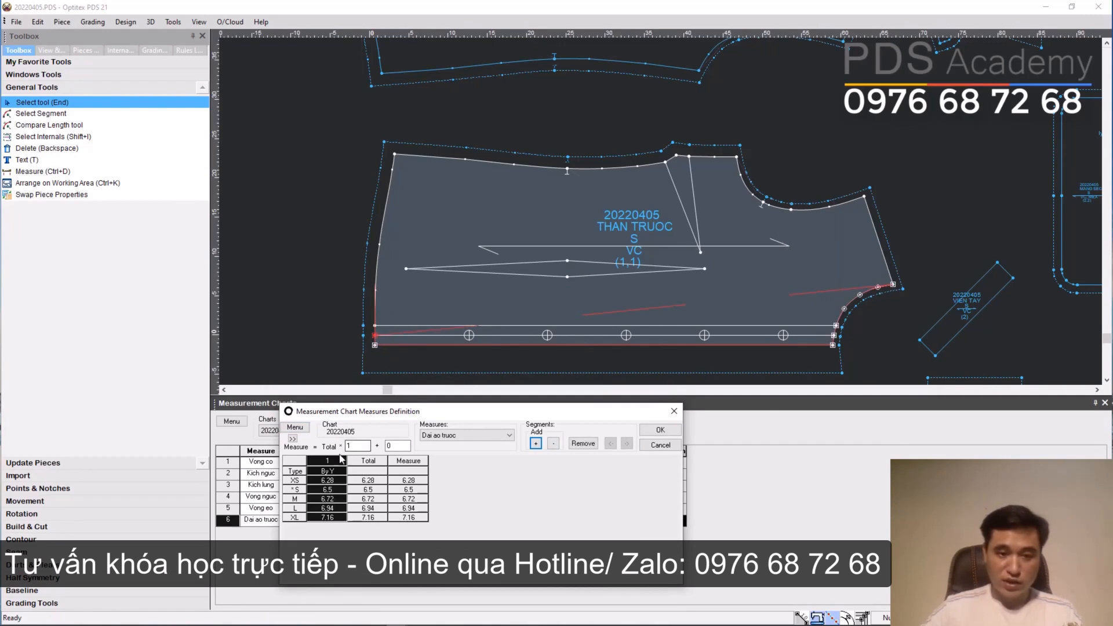
{"action": "left_click", "coordinate": [328, 471]}
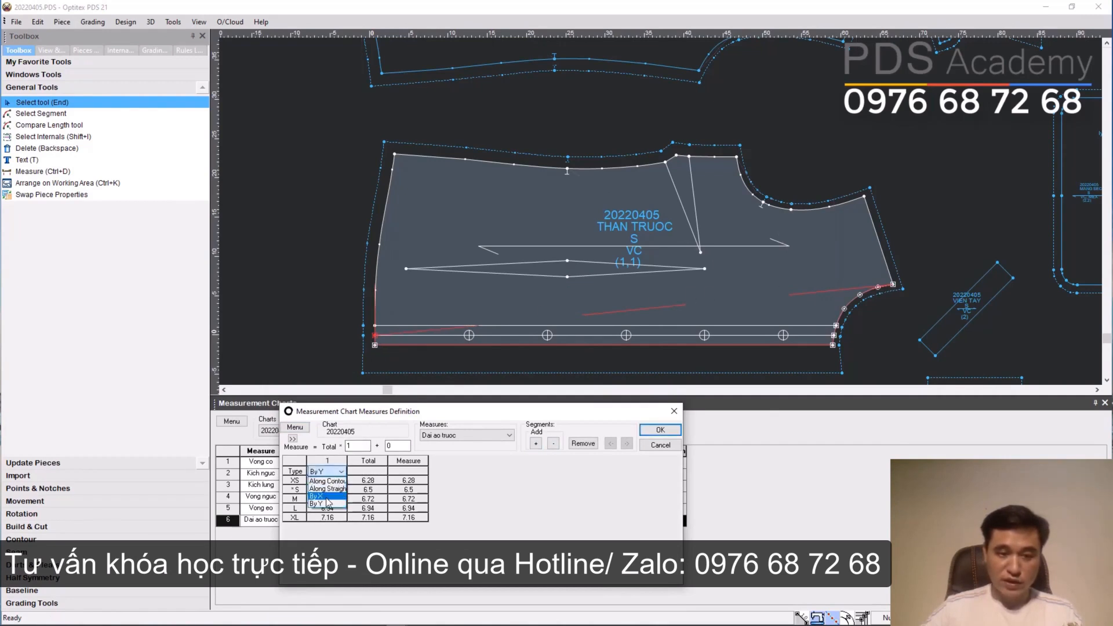
{"action": "left_click", "coordinate": [325, 496]}
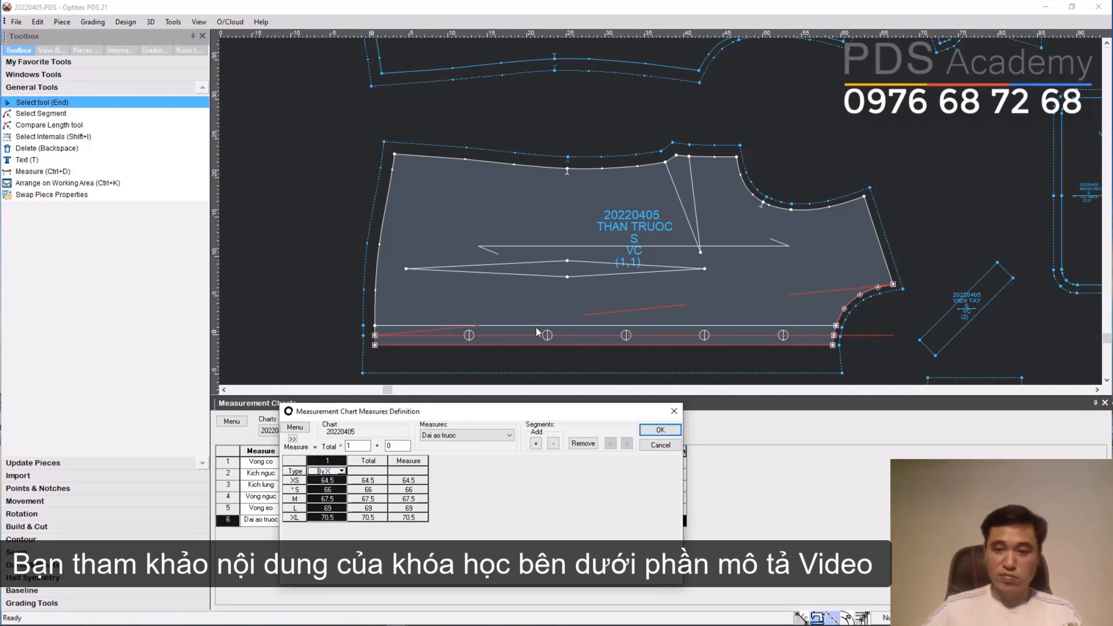
{"action": "left_click", "coordinate": [665, 430]}
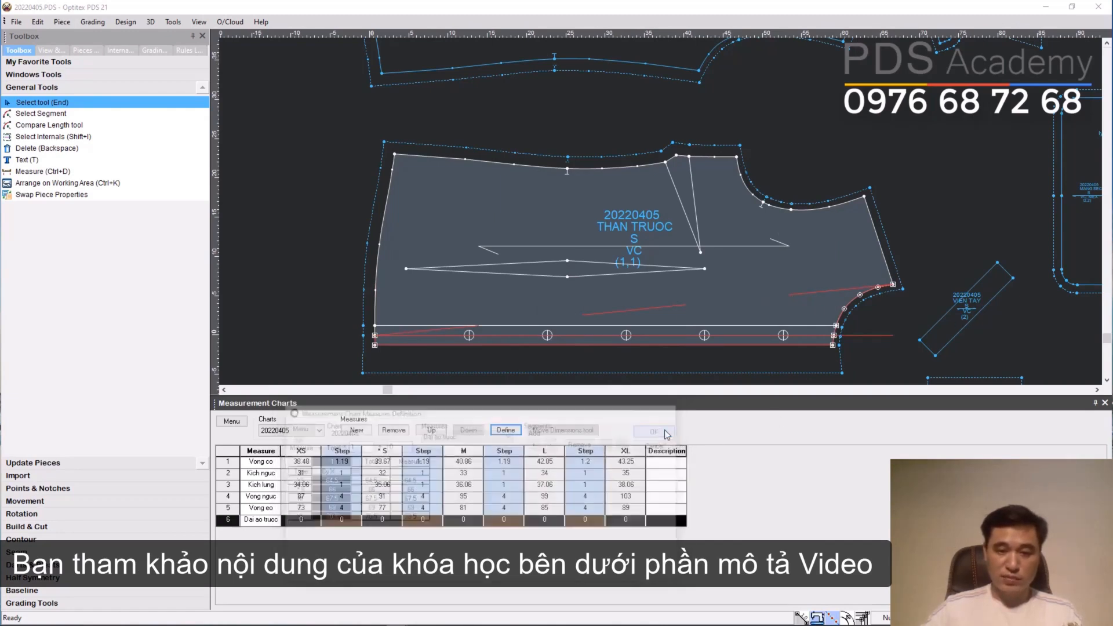
{"action": "left_click", "coordinate": [383, 523]}
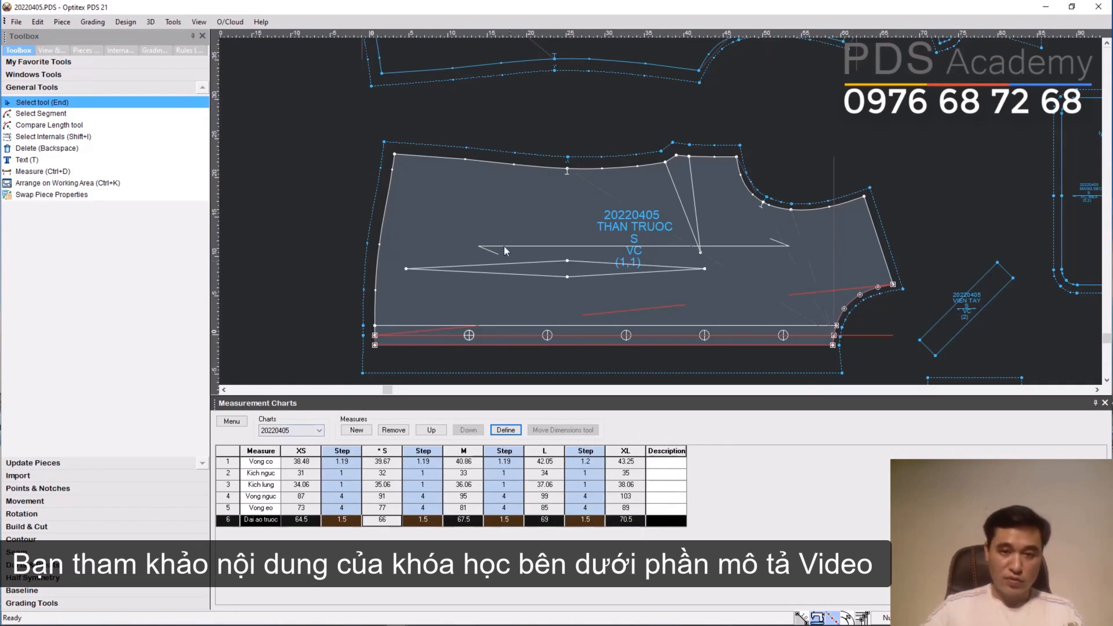
- Select the back piece, add a seventh measure named Dai giua than sau, and widen the Measure column to fit the name
{"action": "left_click", "coordinate": [555, 250]}
{"action": "scroll", "coordinate": [725, 150], "scroll_direction": "down", "scroll_amount": 5}
{"action": "scroll", "coordinate": [725, 140], "scroll_direction": "up", "scroll_amount": 4}
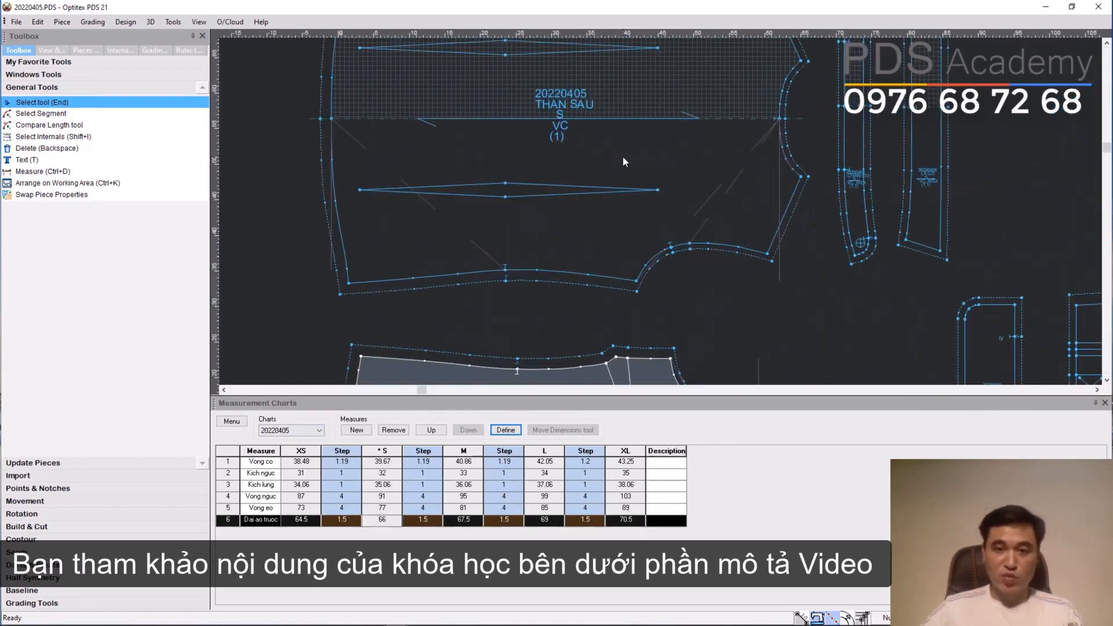
{"action": "left_click", "coordinate": [709, 141]}
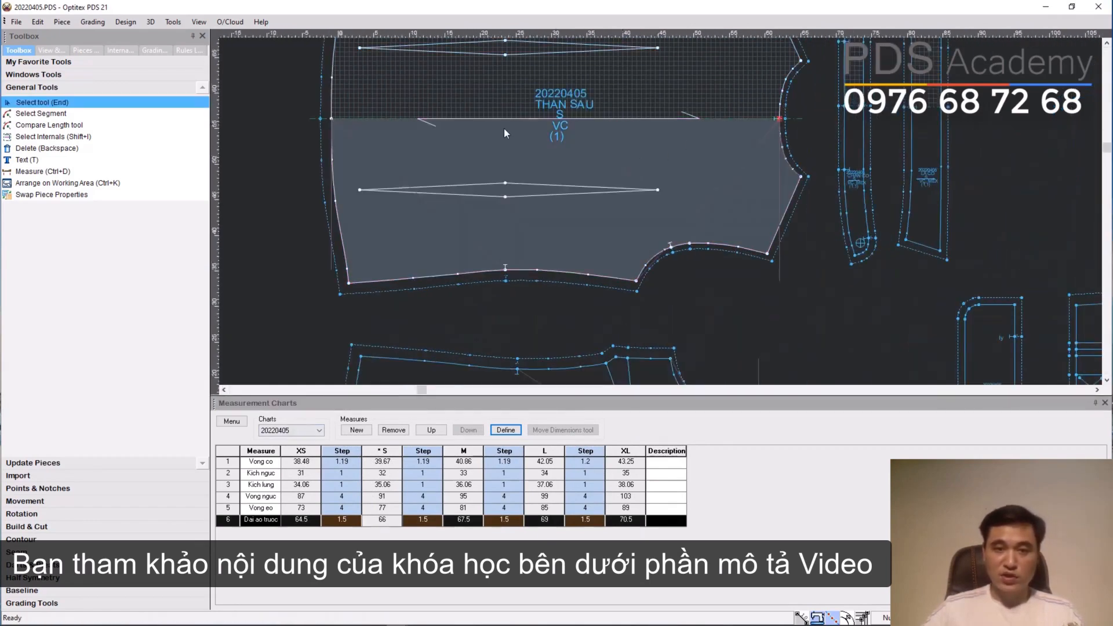
{"action": "left_click", "coordinate": [357, 429]}
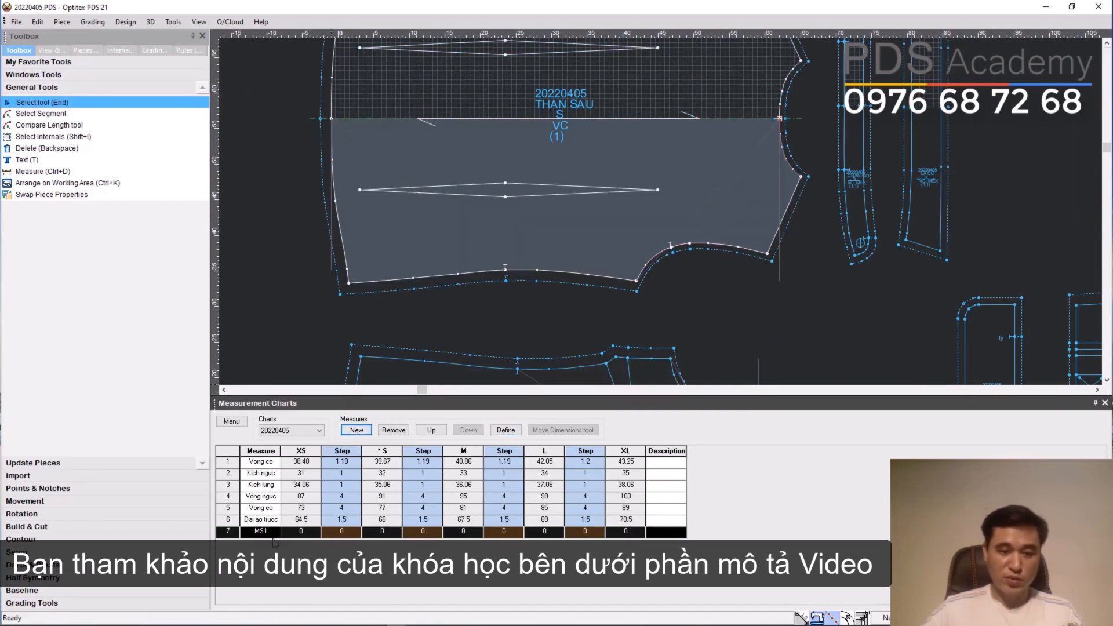
{"action": "double_click", "coordinate": [264, 535]}
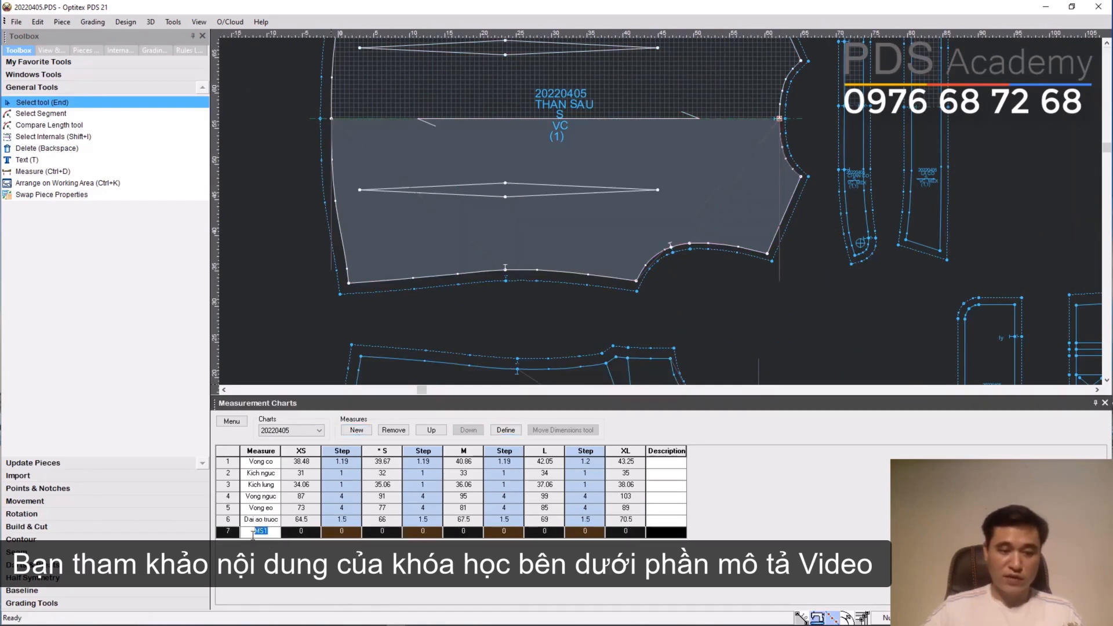
{"action": "type", "text": "Dai"}
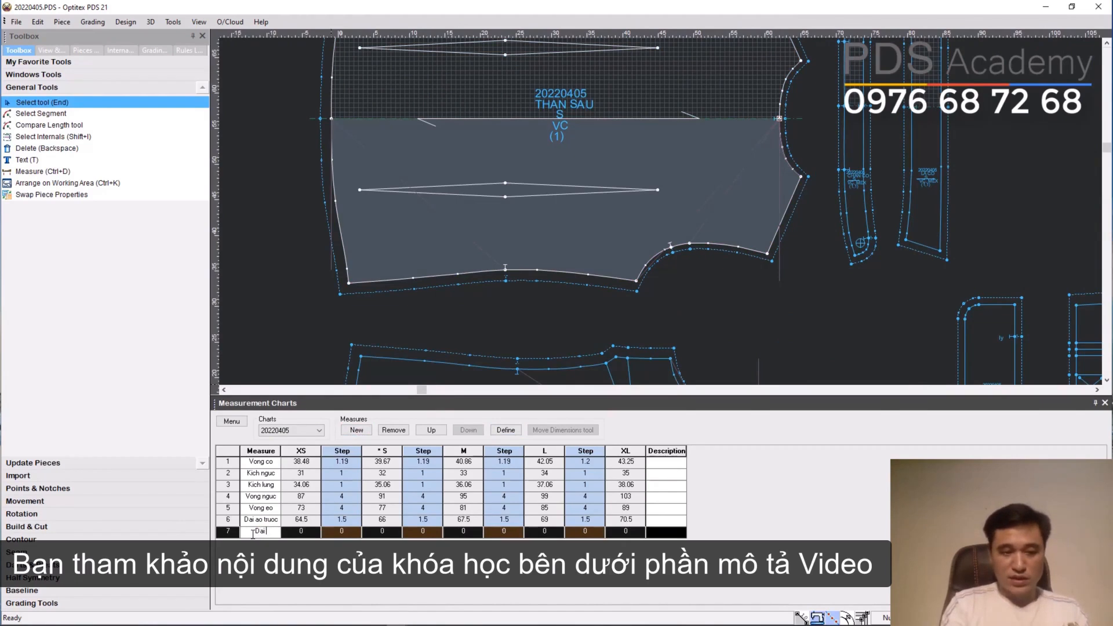
{"action": "type", "text": " giua th"}
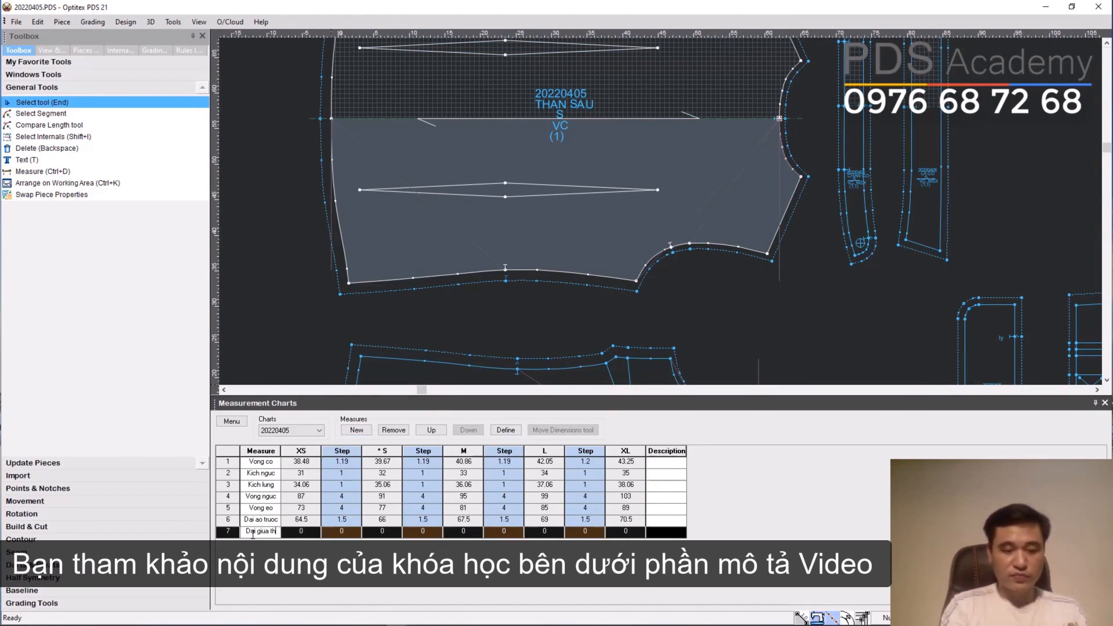
{"action": "type", "text": "an sau"}
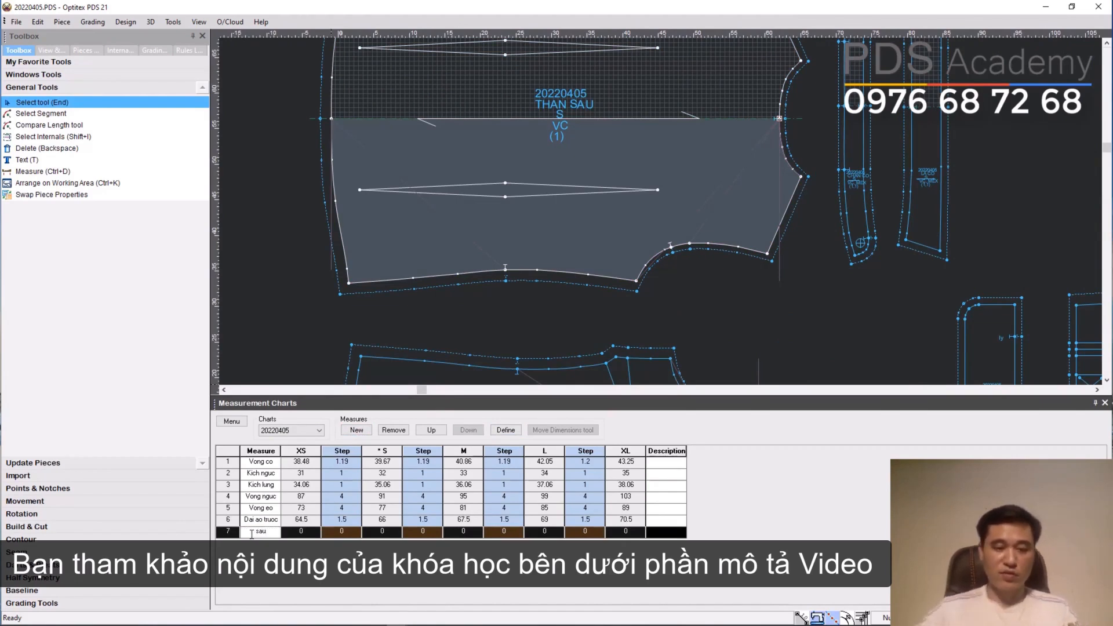
{"action": "left_click", "coordinate": [283, 537]}
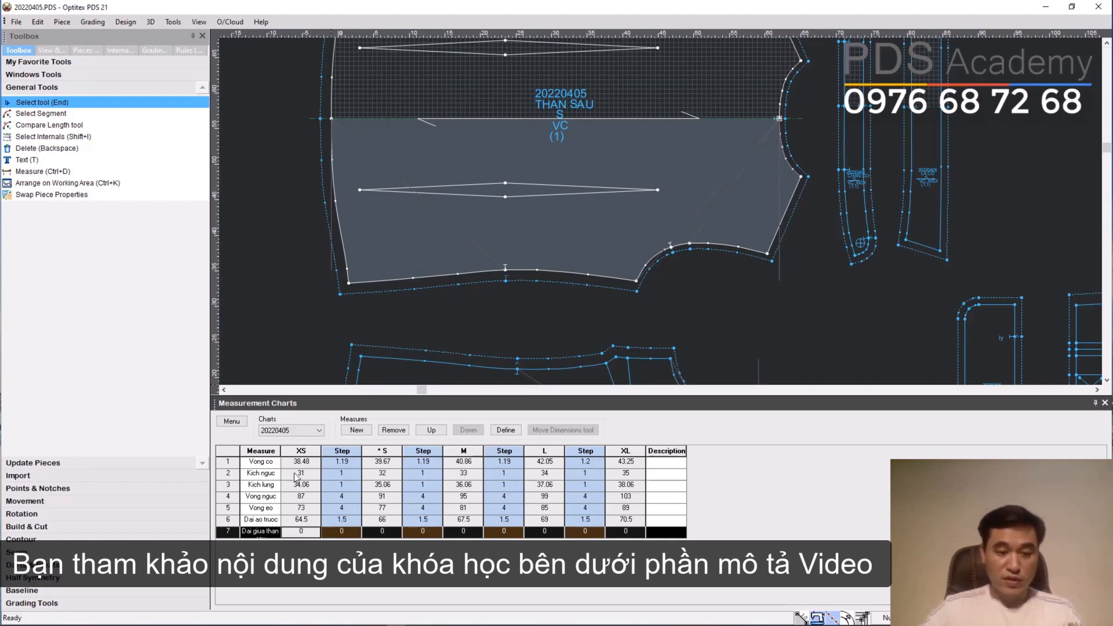
{"action": "left_click_drag", "start_coordinate": [281, 450], "coordinate": [312, 450]}
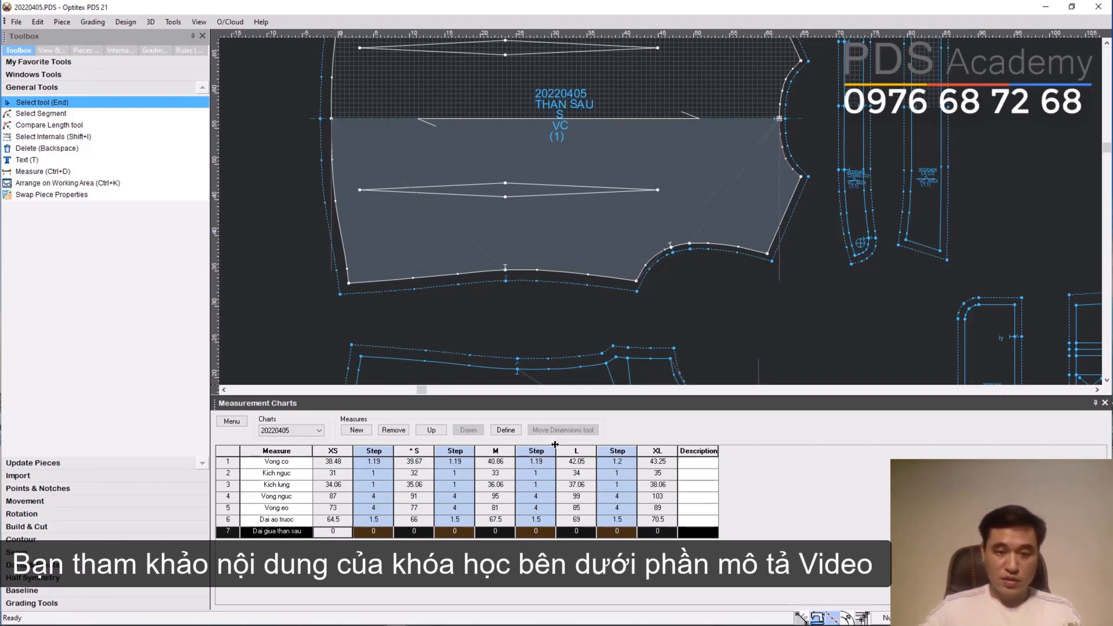
- Define Dai giua than sau on the back piece from the centre back hem point to the centre back neck point, By X, and apply it
{"action": "left_click", "coordinate": [505, 430]}
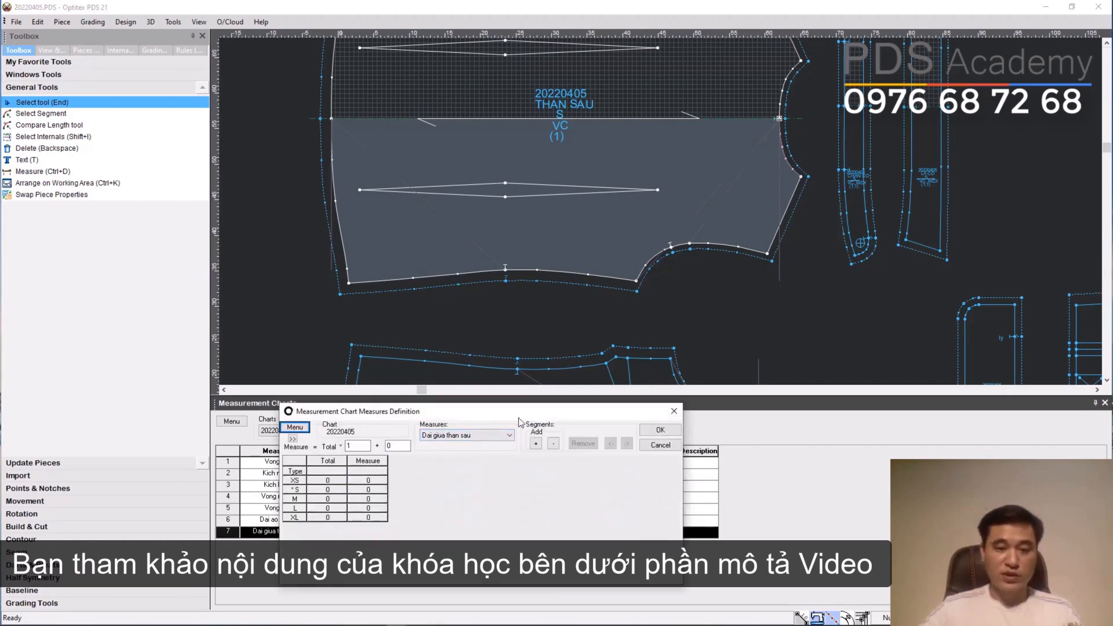
{"action": "left_click", "coordinate": [536, 444]}
{"action": "left_click", "coordinate": [332, 119]}
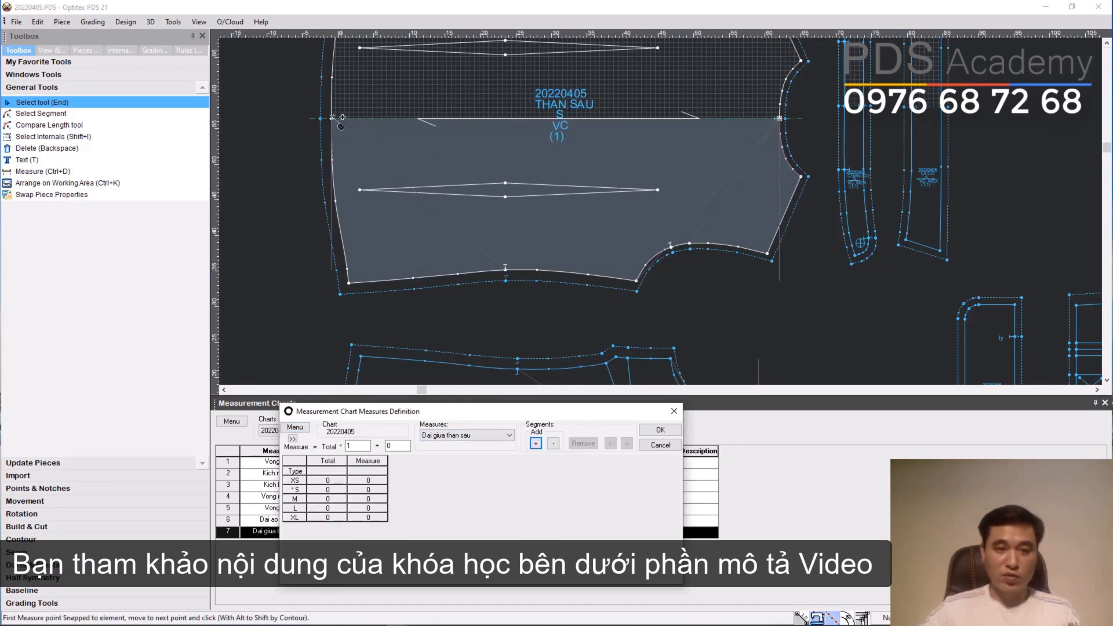
{"action": "left_click", "coordinate": [779, 118]}
{"action": "left_click_drag", "start_coordinate": [414, 411], "coordinate": [355, 146]}
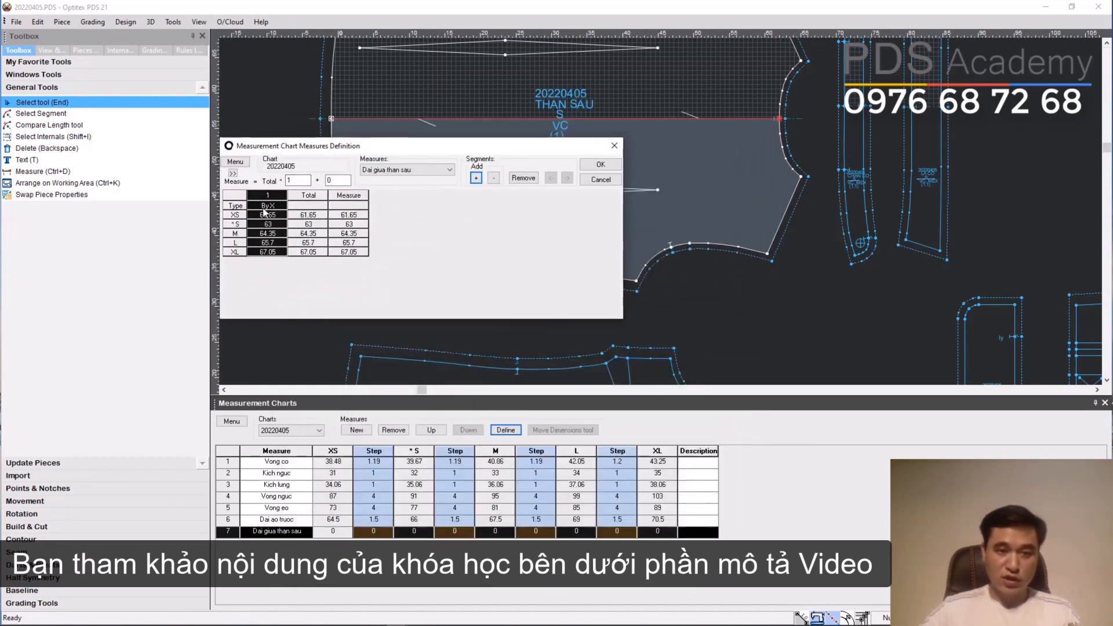
{"action": "left_click", "coordinate": [597, 178]}
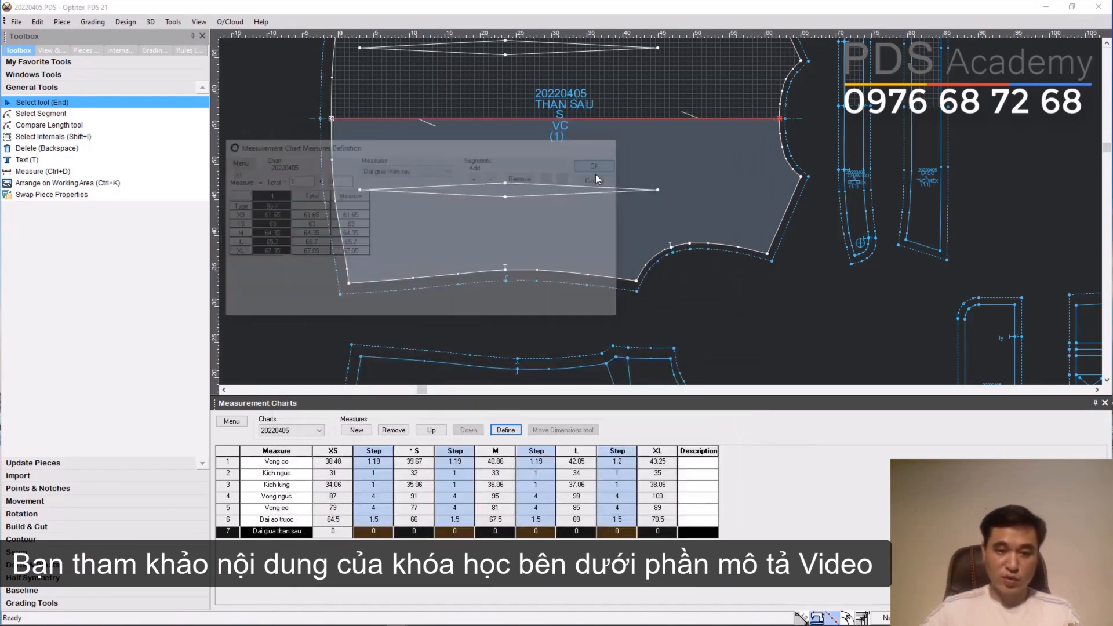
{"action": "left_click", "coordinate": [421, 530]}
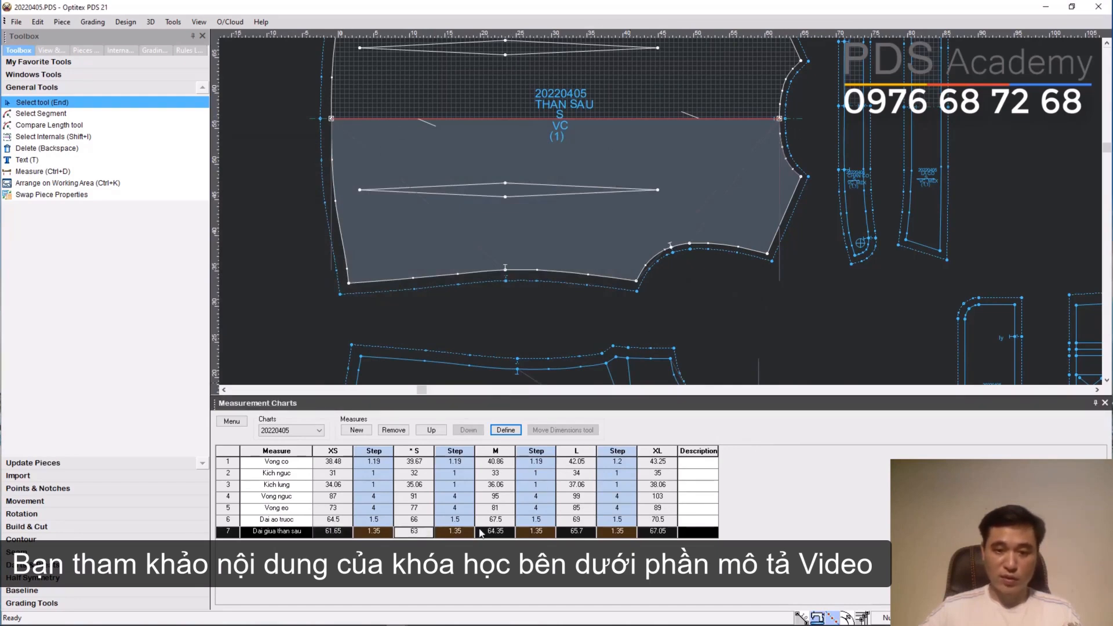
{"action": "left_click", "coordinate": [374, 531]}
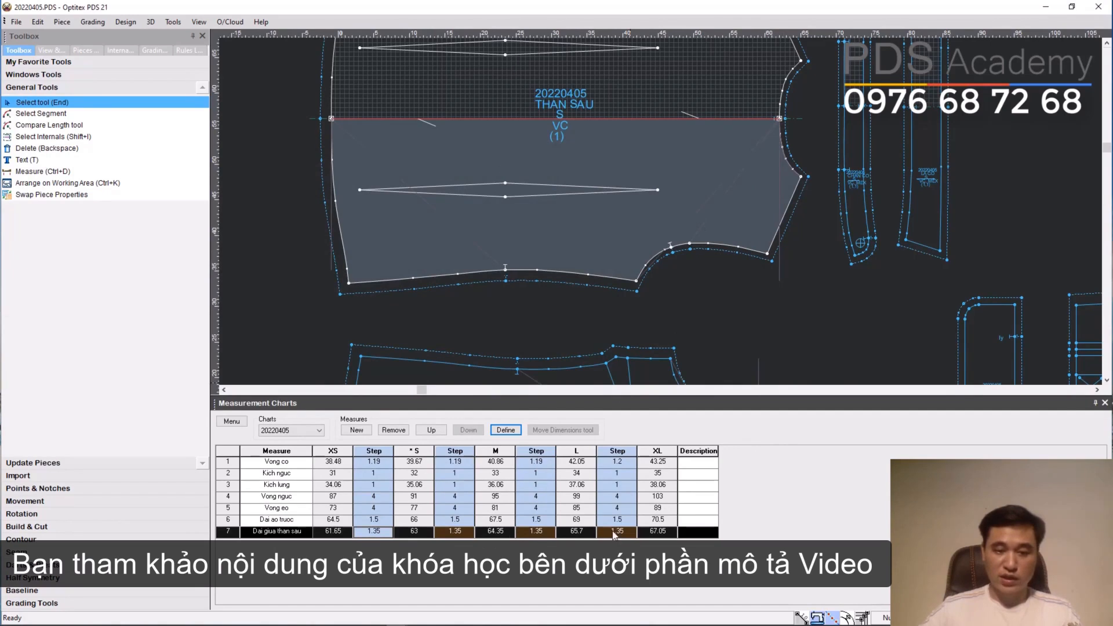
{"action": "left_click", "coordinate": [729, 284]}
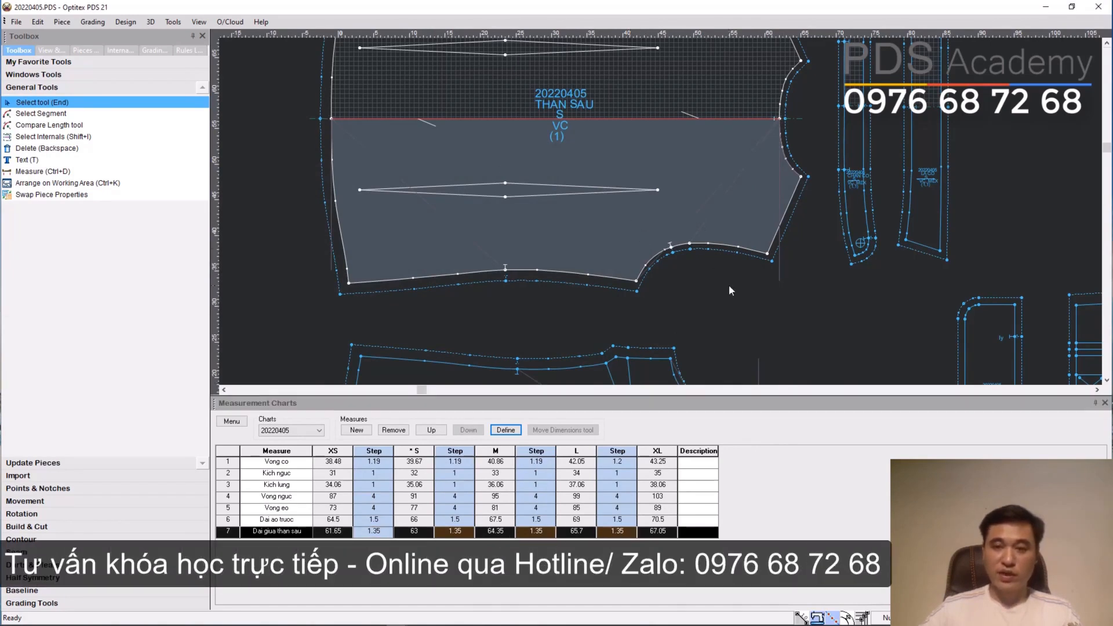
- Add an eighth measure to the chart and name it Vong nach
{"action": "scroll", "coordinate": [728, 284], "scroll_direction": "down", "scroll_amount": 6}
{"action": "scroll", "coordinate": [774, 243], "scroll_direction": "up", "scroll_amount": 3}
{"action": "scroll", "coordinate": [507, 217], "scroll_direction": "up", "scroll_amount": 2}
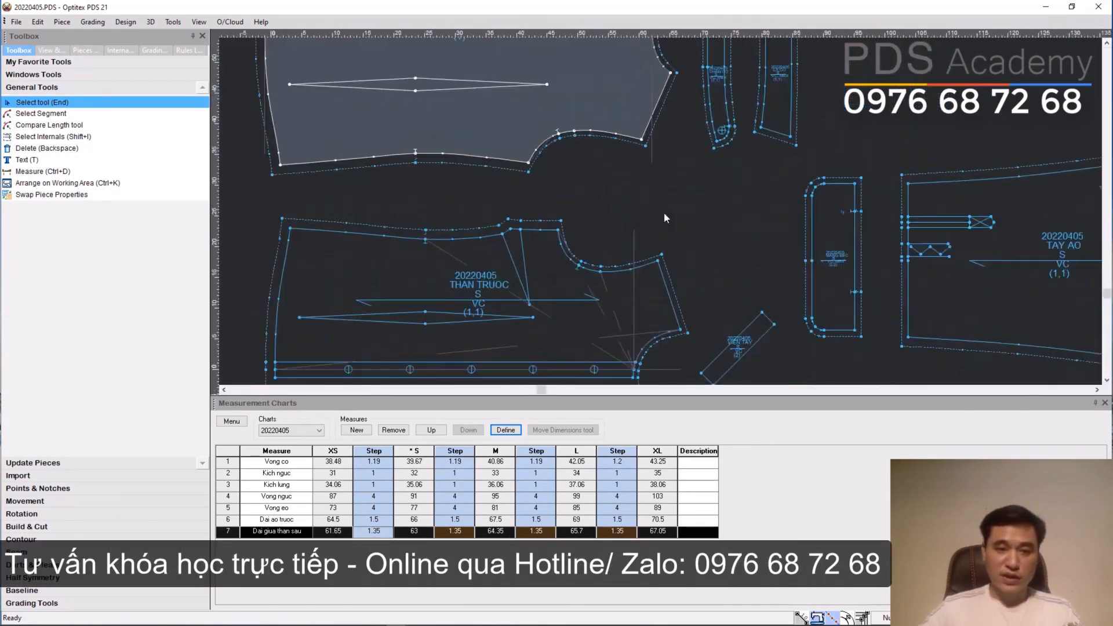
{"action": "scroll", "coordinate": [665, 218], "scroll_direction": "up", "scroll_amount": 2}
{"action": "left_click", "coordinate": [357, 430]}
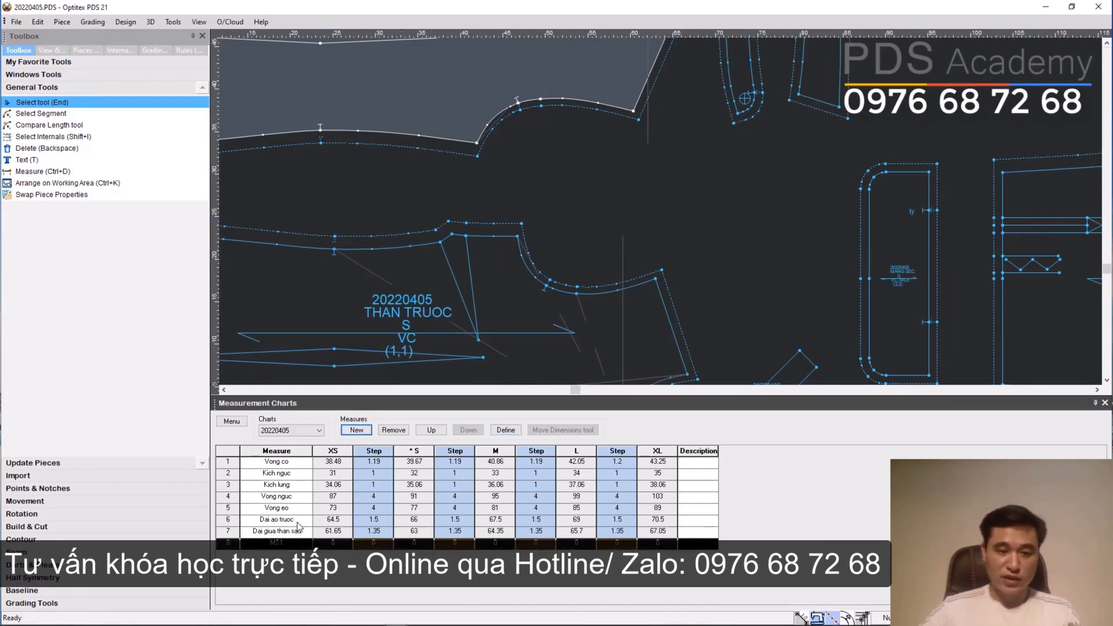
{"action": "double_click", "coordinate": [280, 543]}
{"action": "left_click_drag", "start_coordinate": [283, 544], "coordinate": [243, 536]}
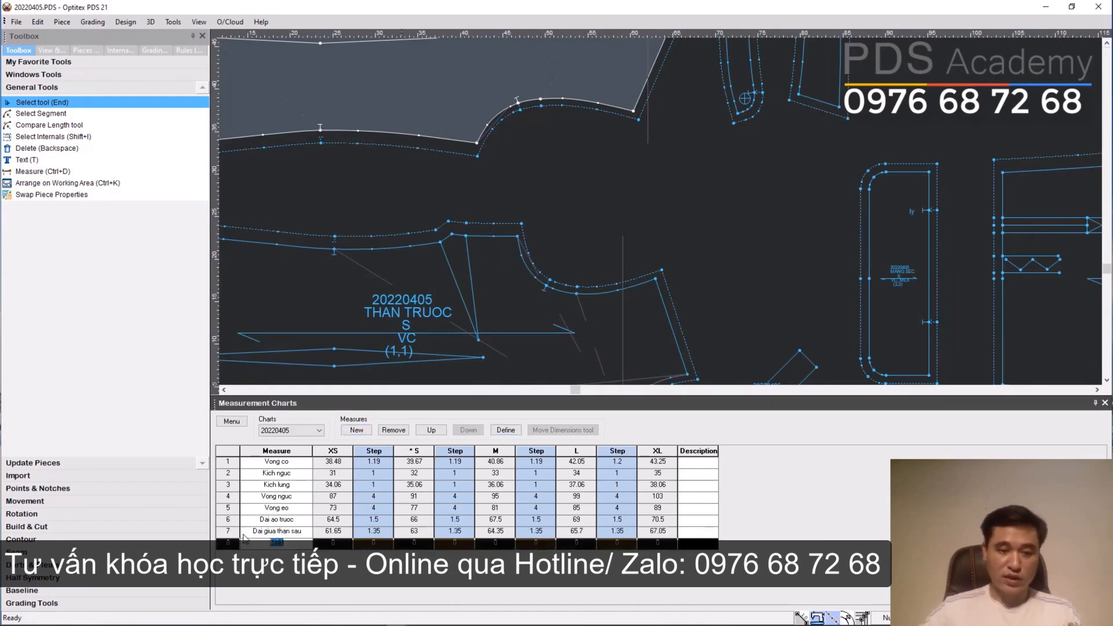
{"action": "type", "text": "Vong nach"}
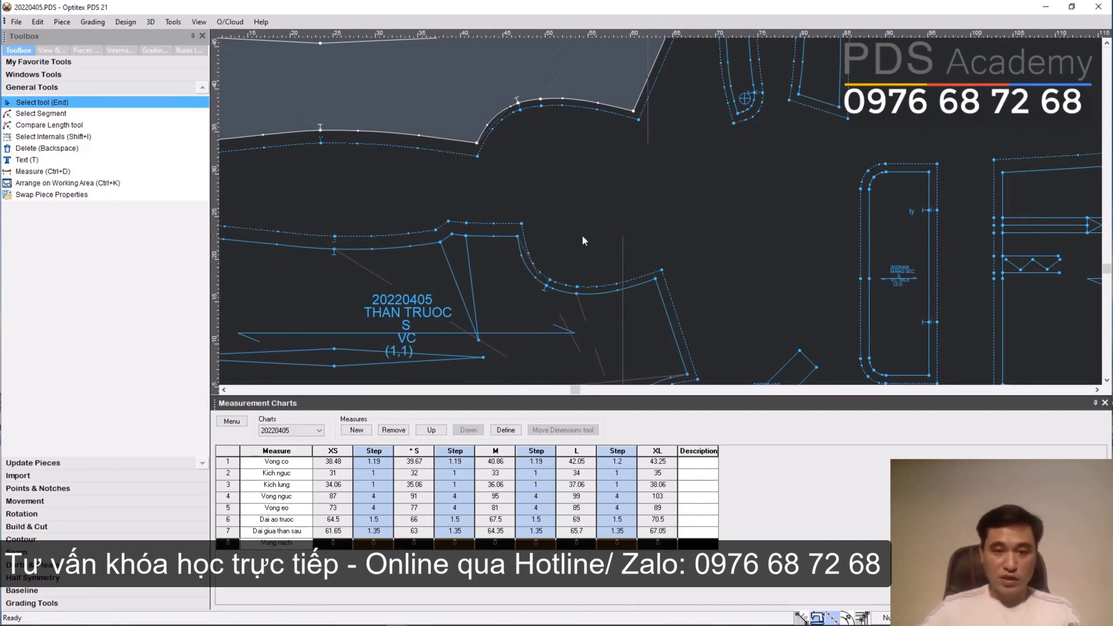
- Define the first Vong nach segment on the front armhole from the underarm point to the shoulder tip, measured Along Contour
{"action": "left_click", "coordinate": [508, 431]}
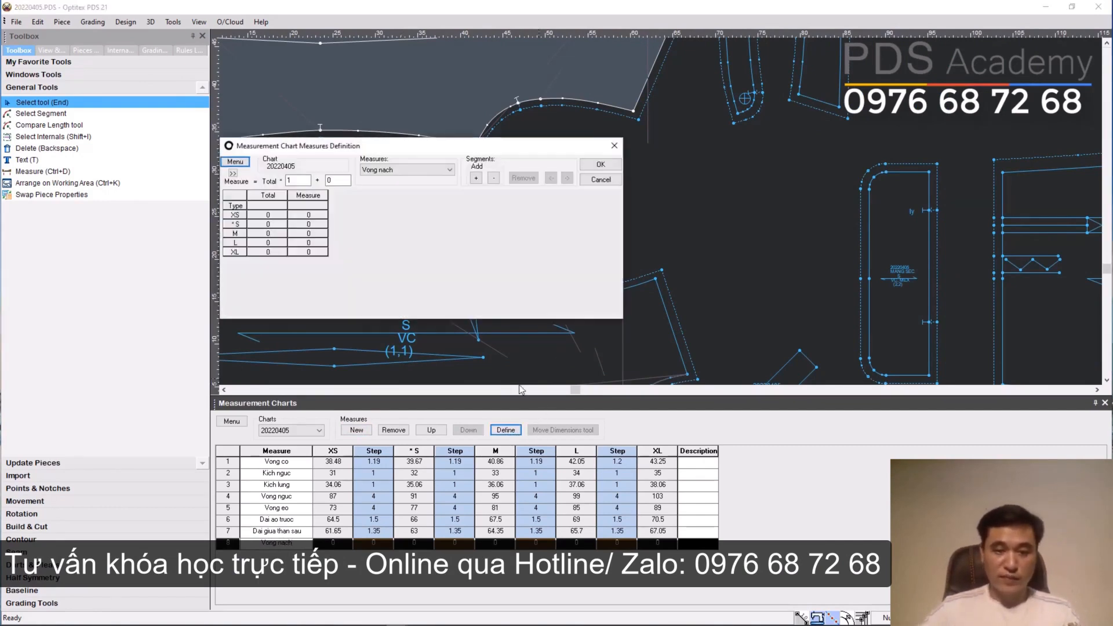
{"action": "left_click_drag", "start_coordinate": [490, 152], "coordinate": [260, 199]}
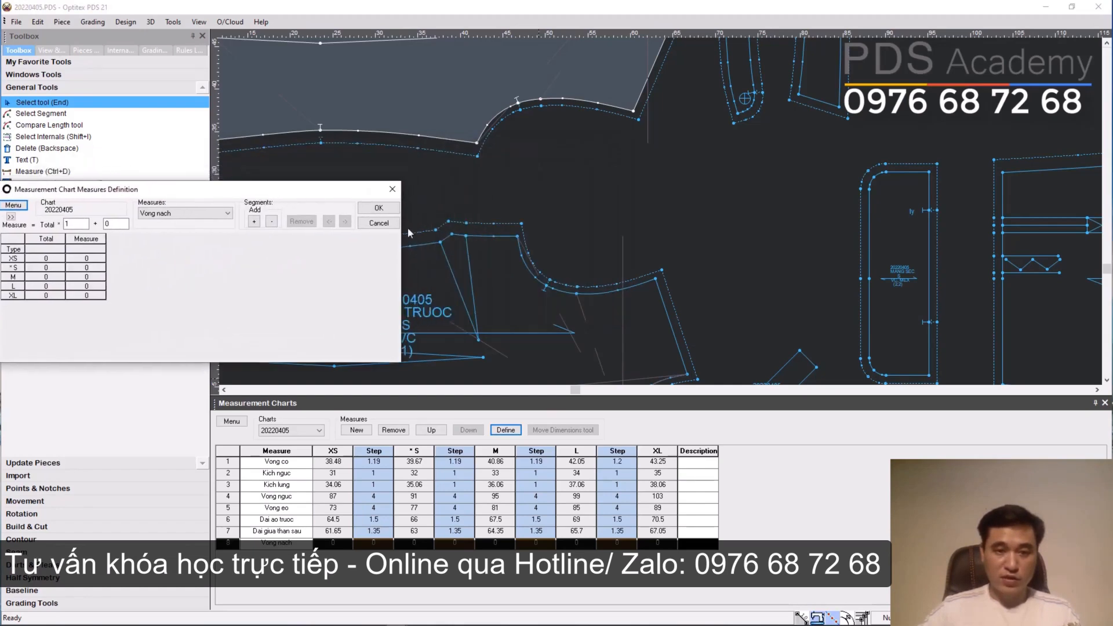
{"action": "left_click", "coordinate": [254, 221]}
{"action": "left_click", "coordinate": [519, 237]}
{"action": "left_click", "coordinate": [657, 278]}
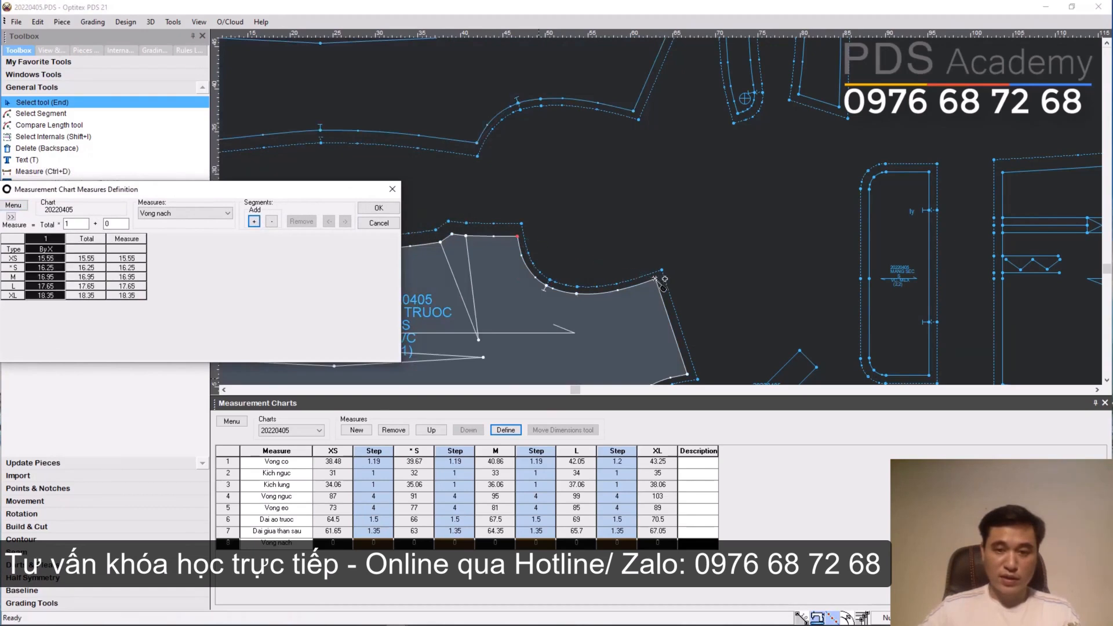
{"action": "left_click_drag", "start_coordinate": [206, 193], "coordinate": [364, 317]}
{"action": "double_click", "coordinate": [196, 375]}
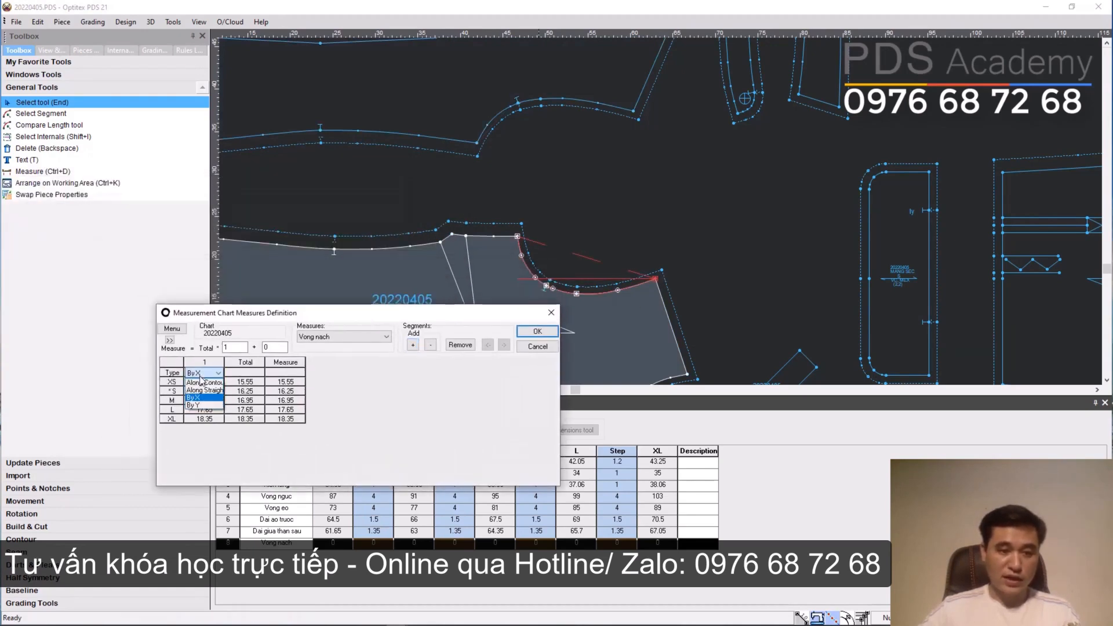
{"action": "left_click", "coordinate": [205, 383]}
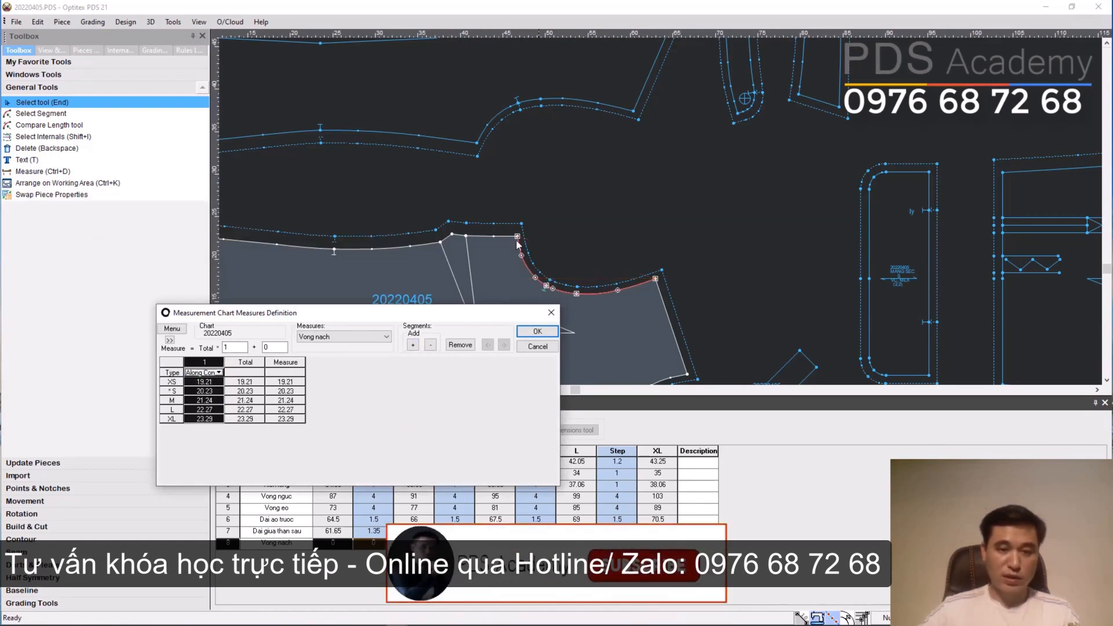
- Add a second Vong nach segment along the back armhole contour from the shoulder tip to the underarm point, and apply the definition
{"action": "left_click", "coordinate": [414, 345]}
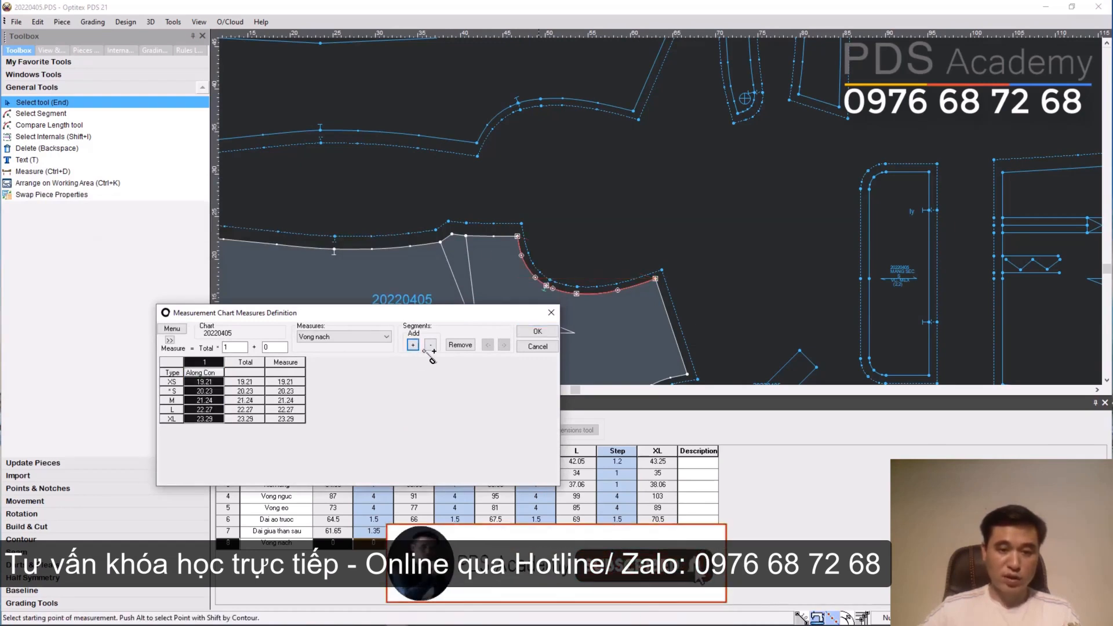
{"action": "left_click", "coordinate": [635, 111]}
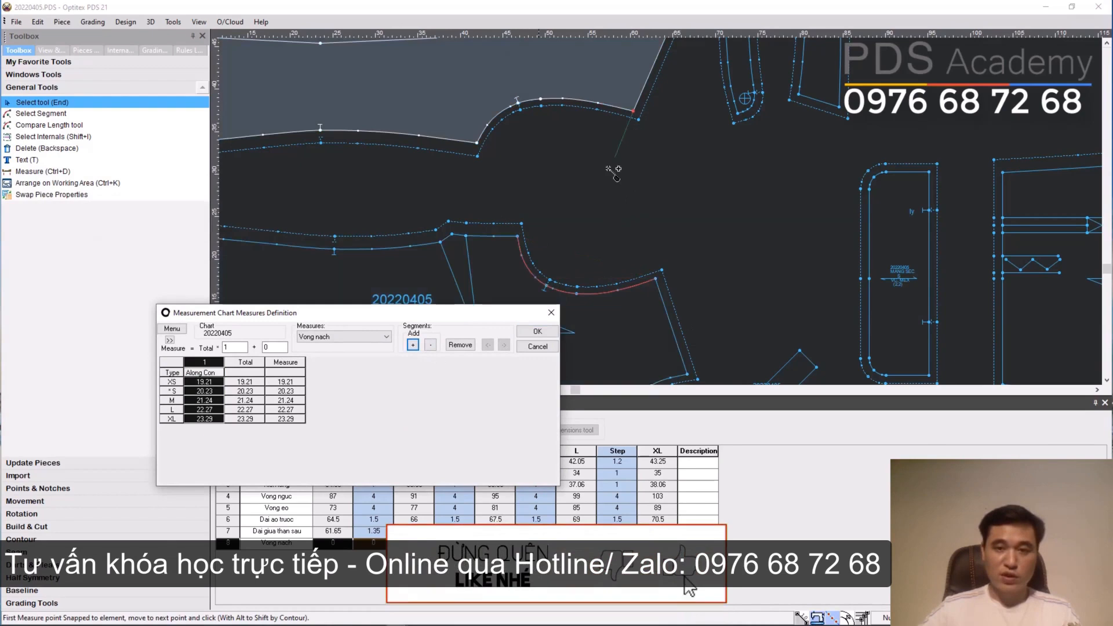
{"action": "left_click", "coordinate": [477, 144]}
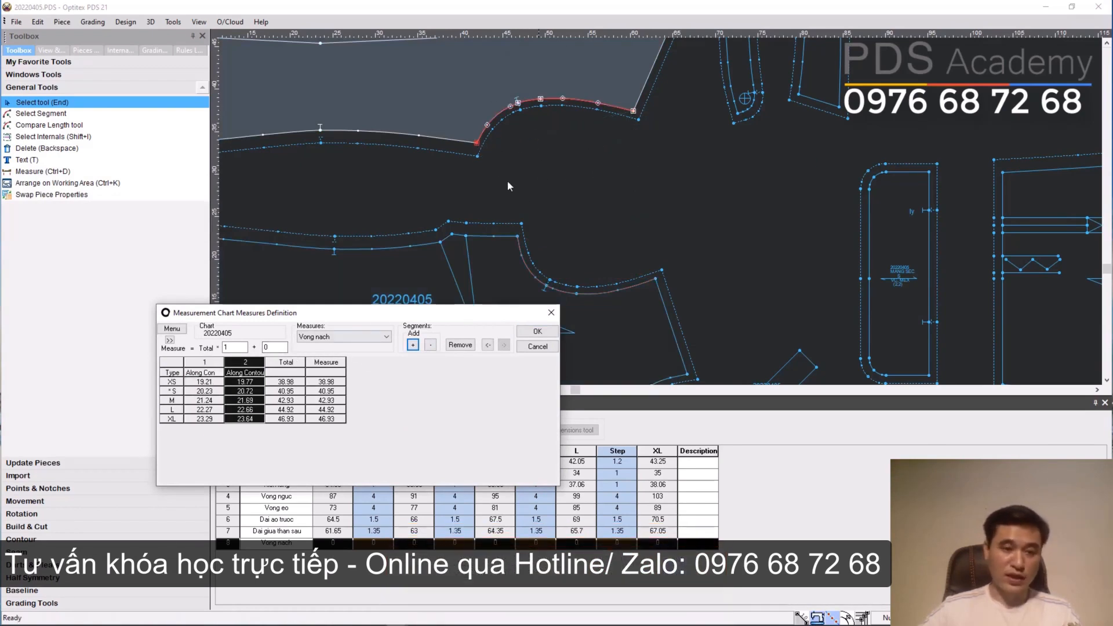
{"action": "left_click", "coordinate": [538, 331]}
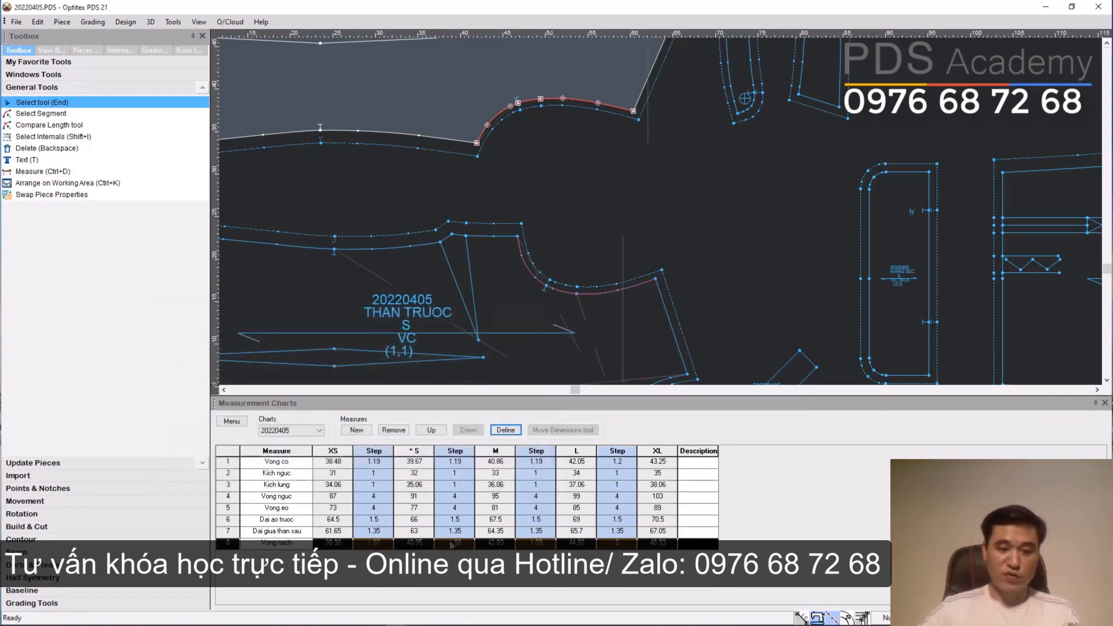
{"action": "left_click", "coordinate": [425, 545]}
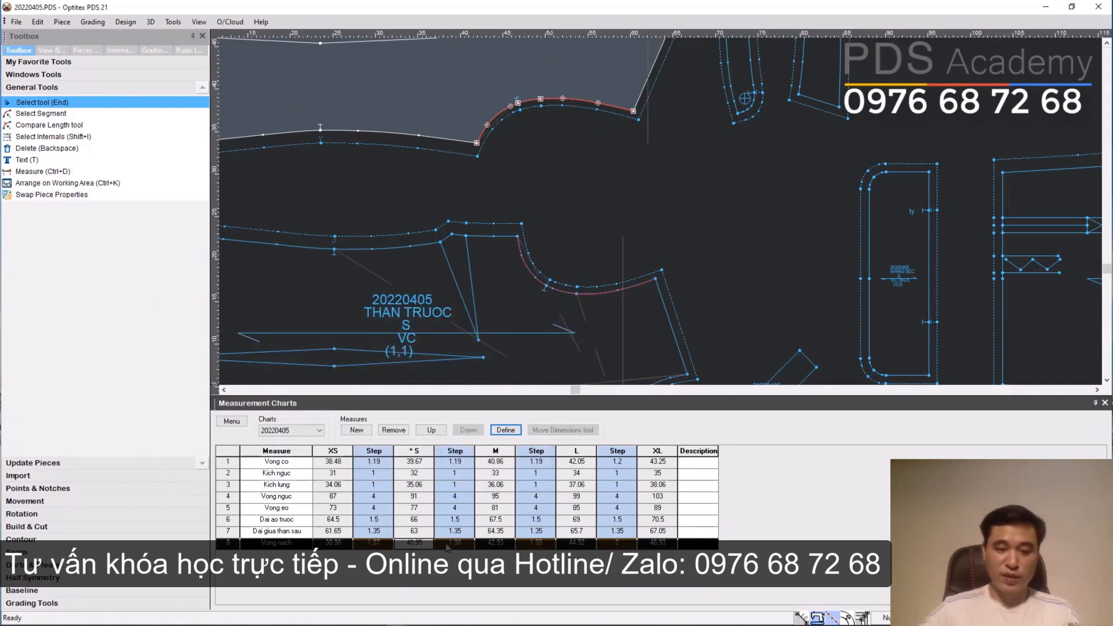
{"action": "left_click", "coordinate": [452, 546]}
{"action": "left_click", "coordinate": [604, 547]}
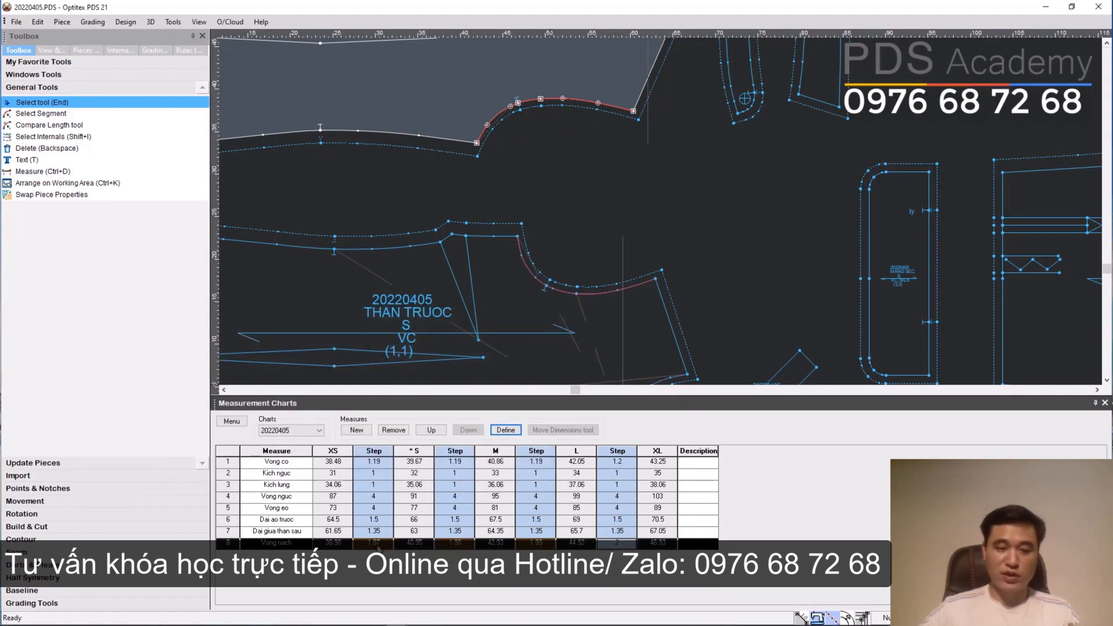
{"action": "left_click", "coordinate": [377, 545]}
- Add a ninth measure to the chart and name it Bap tay
{"action": "left_click", "coordinate": [357, 429]}
{"action": "double_click", "coordinate": [256, 552]}
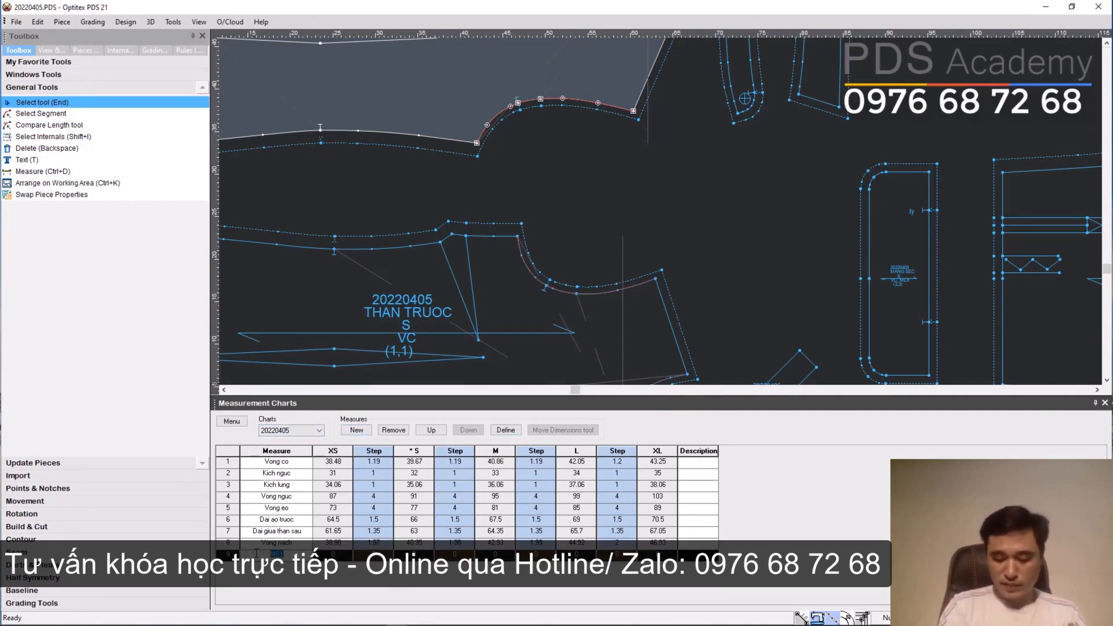
{"action": "type", "text": "Bap"}
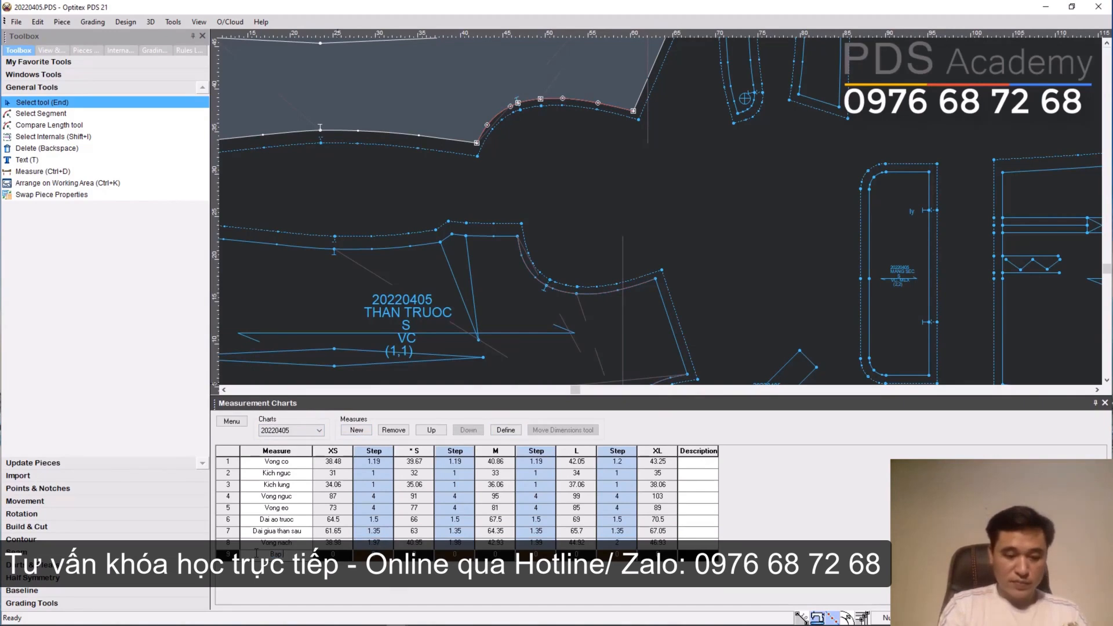
{"action": "type", "text": " tay"}
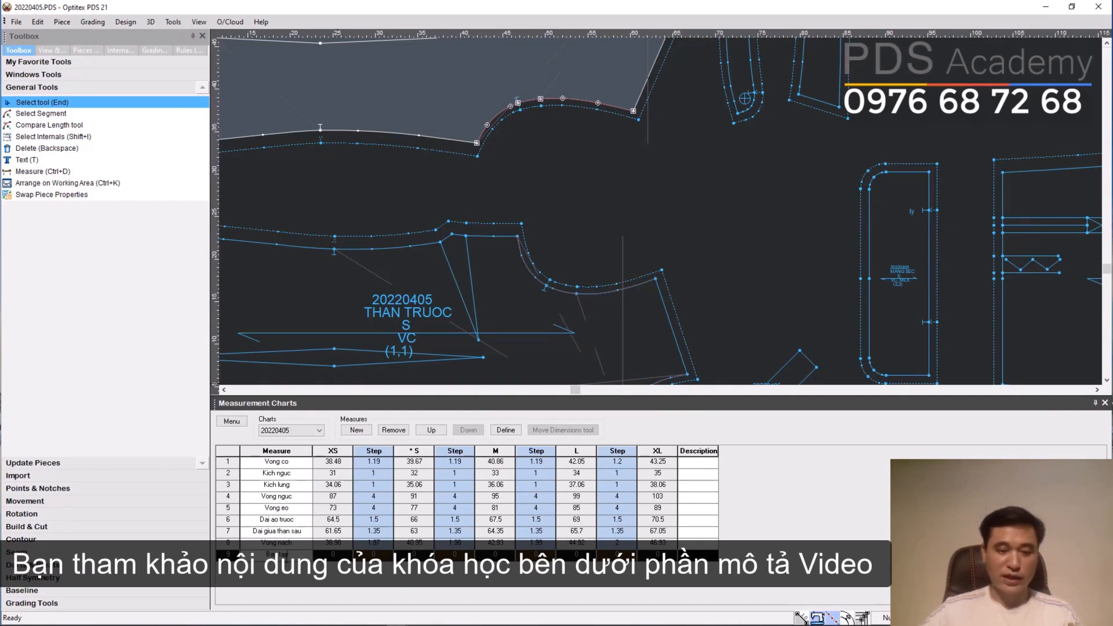
{"action": "left_click", "coordinate": [775, 316]}
{"action": "scroll", "coordinate": [775, 316], "scroll_direction": "down", "scroll_amount": 3}
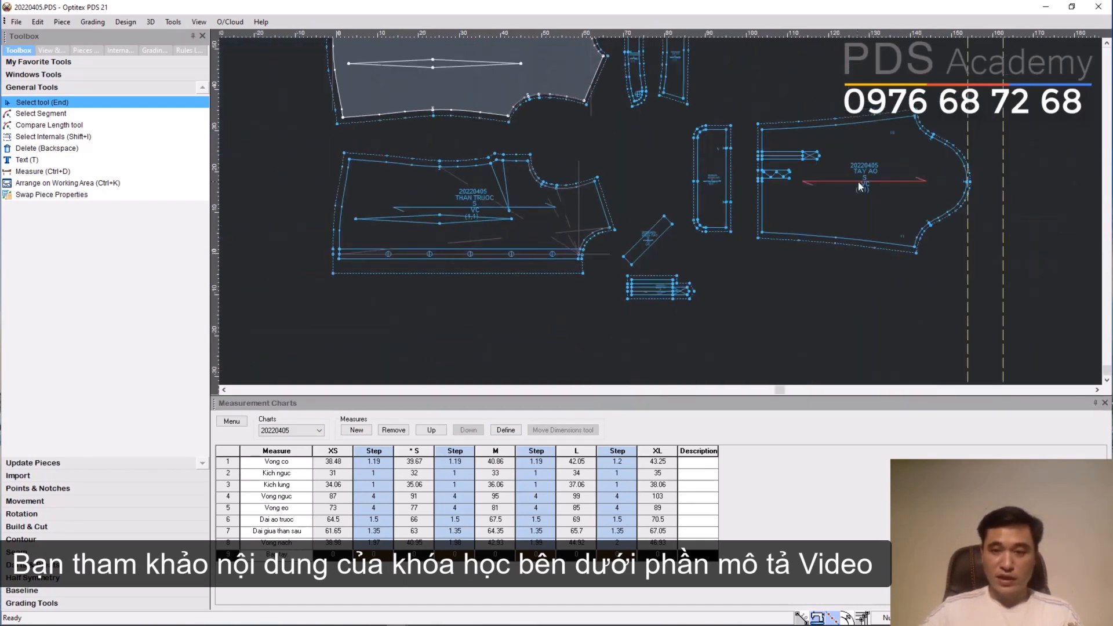
- Define Bap tay on the sleeve piece between the two underarm points, measured By Y, and apply the definition
{"action": "scroll", "coordinate": [860, 184], "scroll_direction": "up", "scroll_amount": 3}
{"action": "left_click", "coordinate": [793, 191]}
{"action": "scroll", "coordinate": [794, 193], "scroll_direction": "down", "scroll_amount": 2}
{"action": "scroll", "coordinate": [662, 217], "scroll_direction": "up", "scroll_amount": 2}
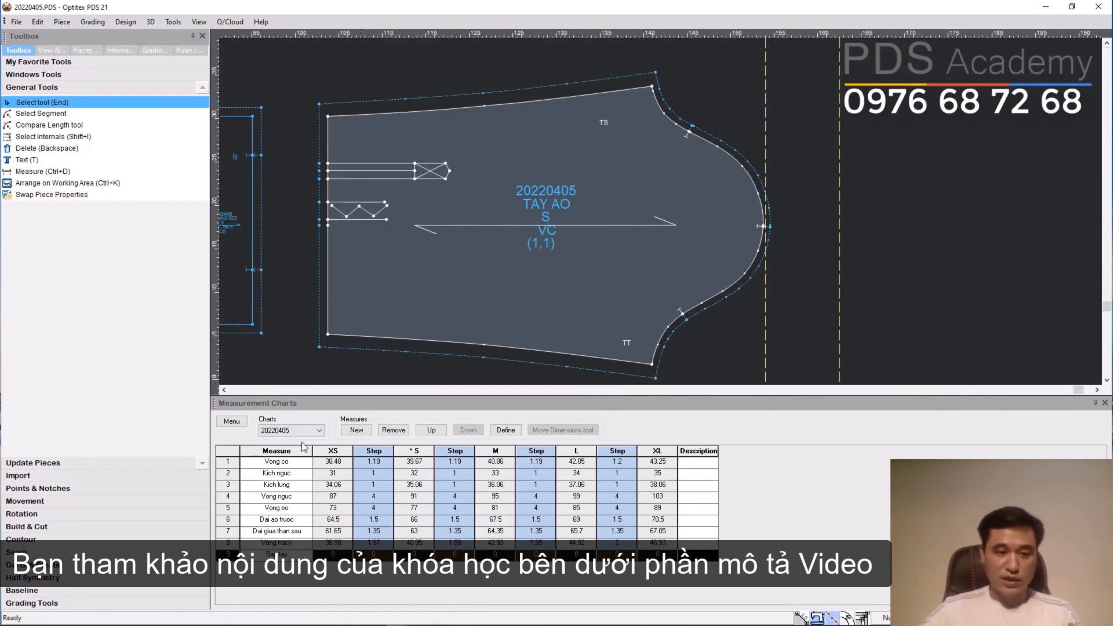
{"action": "left_click", "coordinate": [505, 430]}
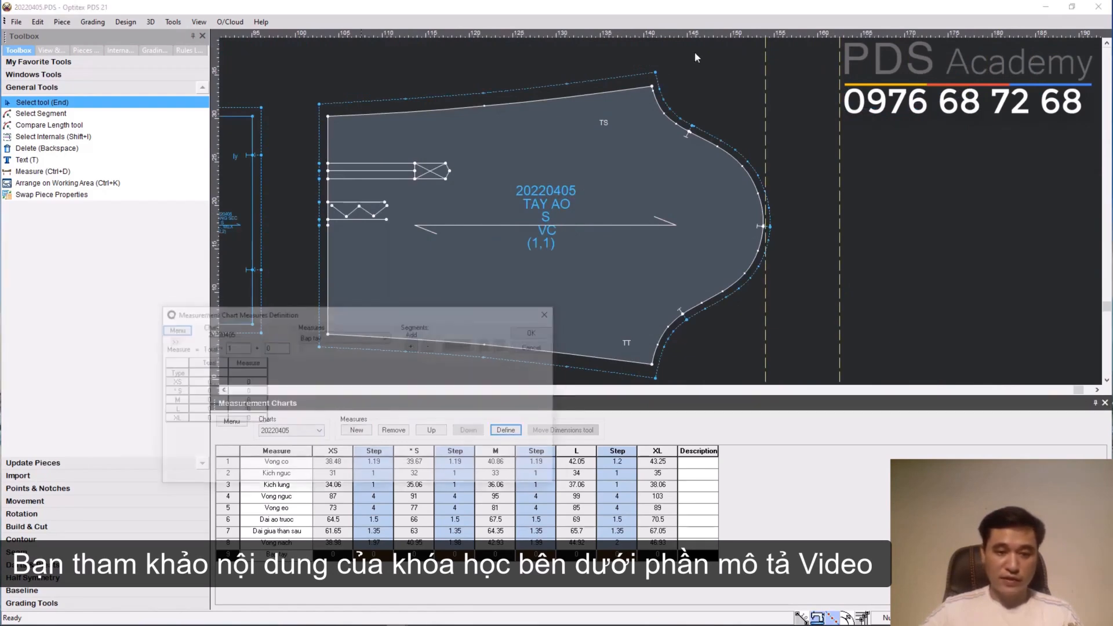
{"action": "left_click_drag", "start_coordinate": [370, 323], "coordinate": [286, 326]}
{"action": "left_click", "coordinate": [277, 352]}
{"action": "left_click", "coordinate": [653, 87]}
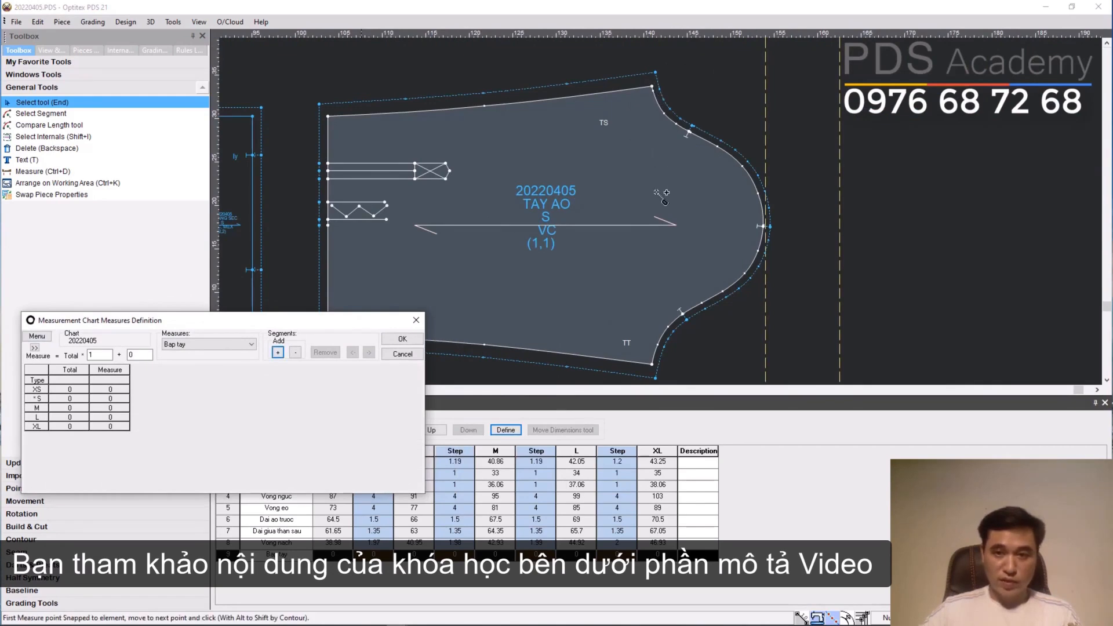
{"action": "left_click", "coordinate": [653, 365]}
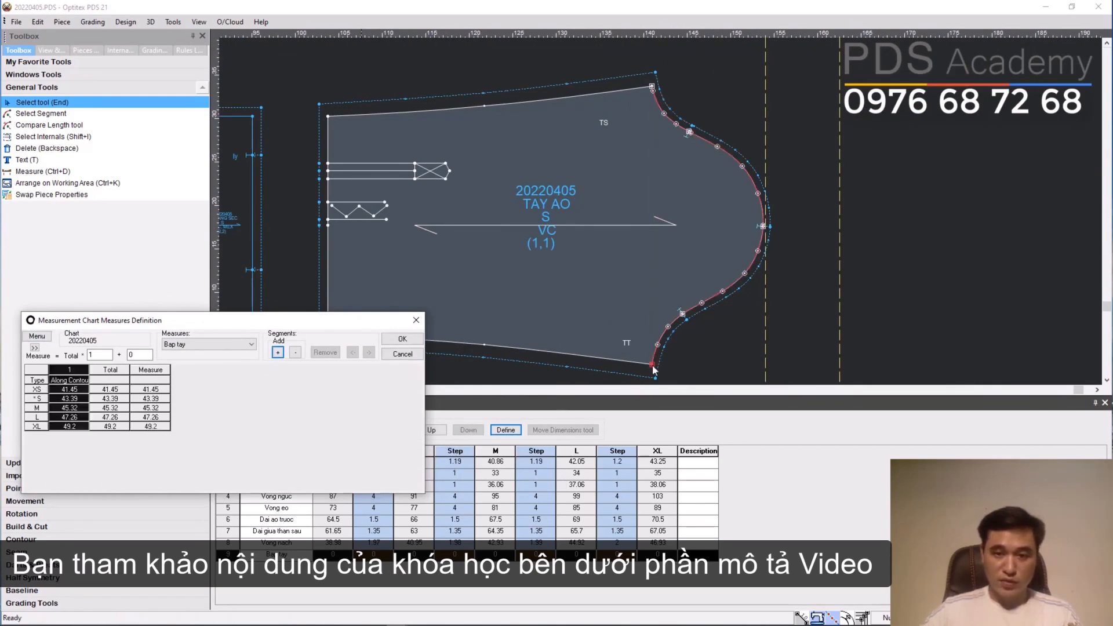
{"action": "left_click", "coordinate": [70, 381]}
{"action": "left_click", "coordinate": [58, 413]}
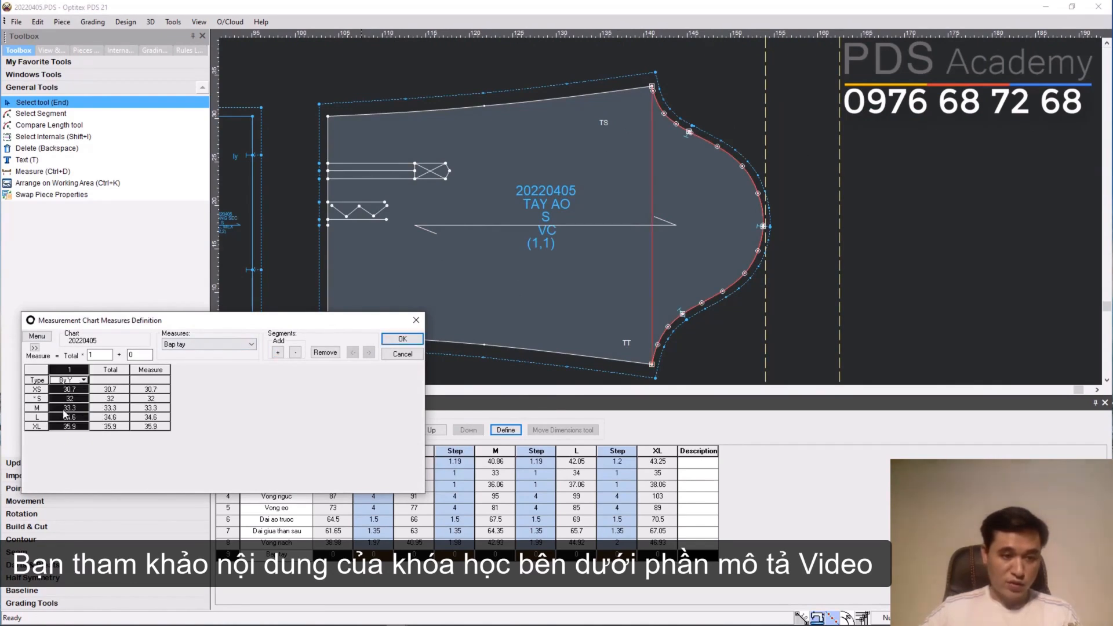
{"action": "left_click", "coordinate": [403, 339]}
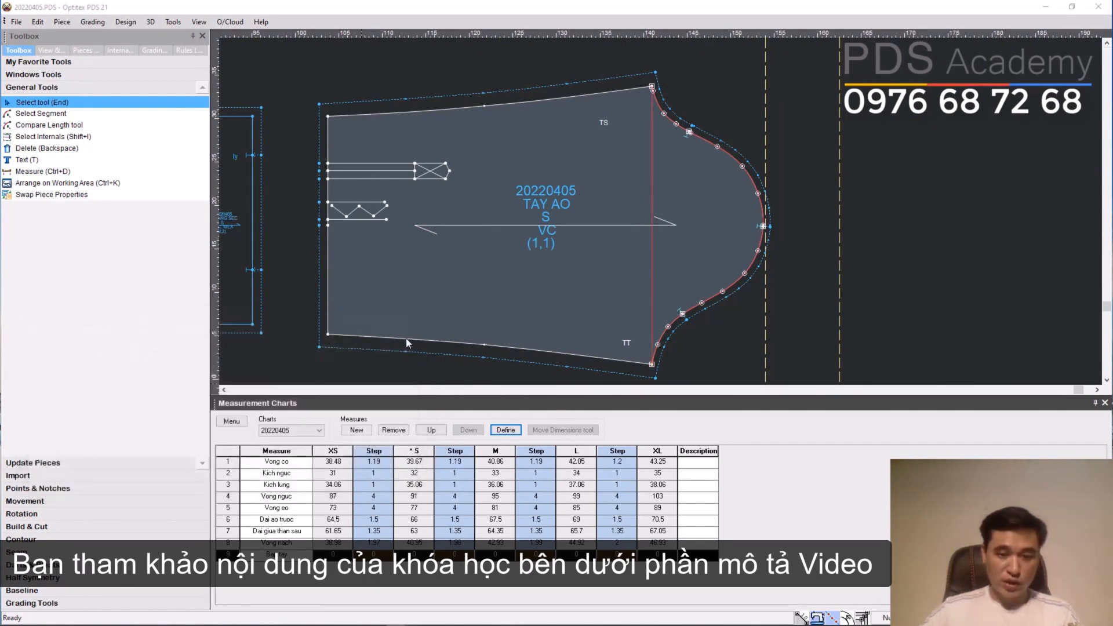
{"action": "left_click", "coordinate": [276, 555]}
{"action": "left_click", "coordinate": [414, 554]}
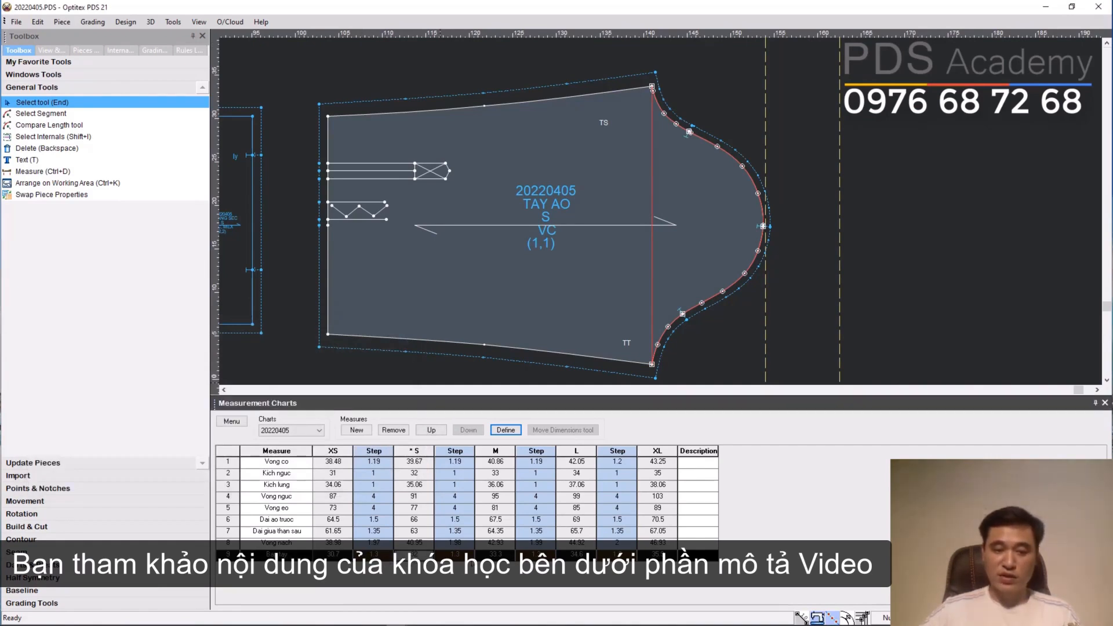
- Add a tenth measure to the chart and name it Dai tay
{"action": "left_click", "coordinate": [565, 294]}
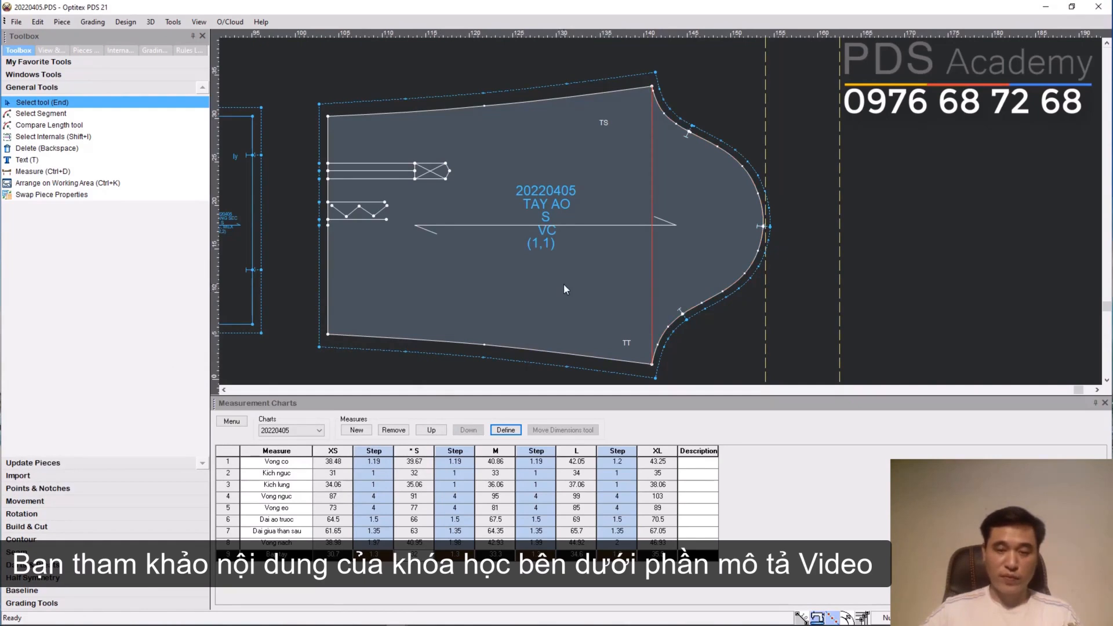
{"action": "left_click_drag", "start_coordinate": [253, 236], "coordinate": [300, 237]}
{"action": "scroll", "coordinate": [445, 254], "scroll_direction": "down", "scroll_amount": 2}
{"action": "scroll", "coordinate": [661, 211], "scroll_direction": "up", "scroll_amount": 2}
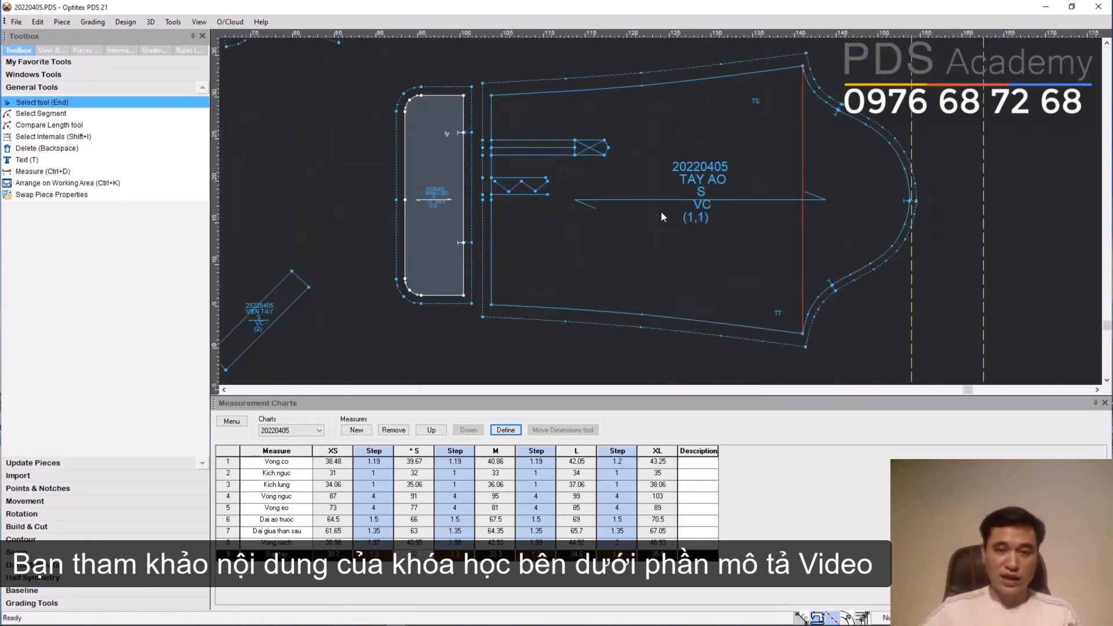
{"action": "left_click_drag", "start_coordinate": [384, 203], "coordinate": [369, 210]}
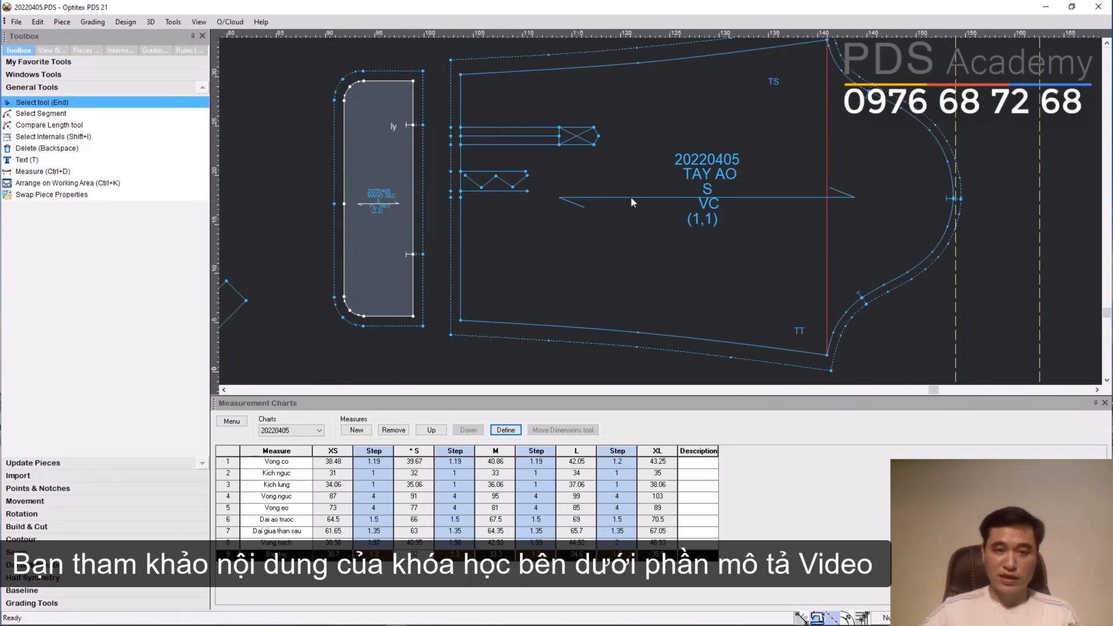
{"action": "left_click", "coordinate": [683, 269]}
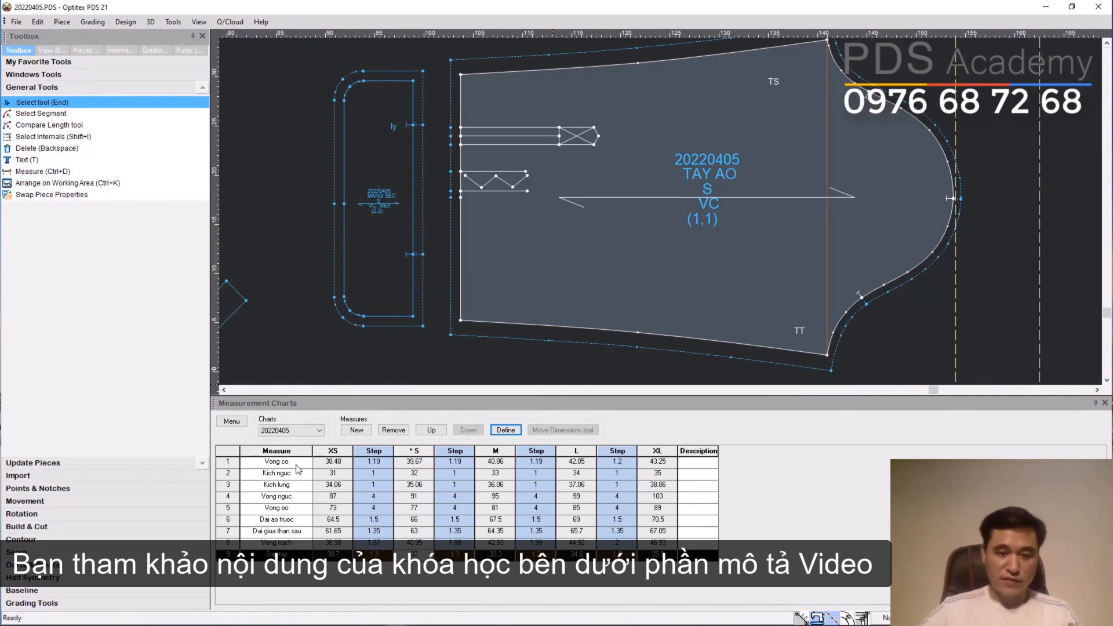
{"action": "left_click", "coordinate": [356, 432]}
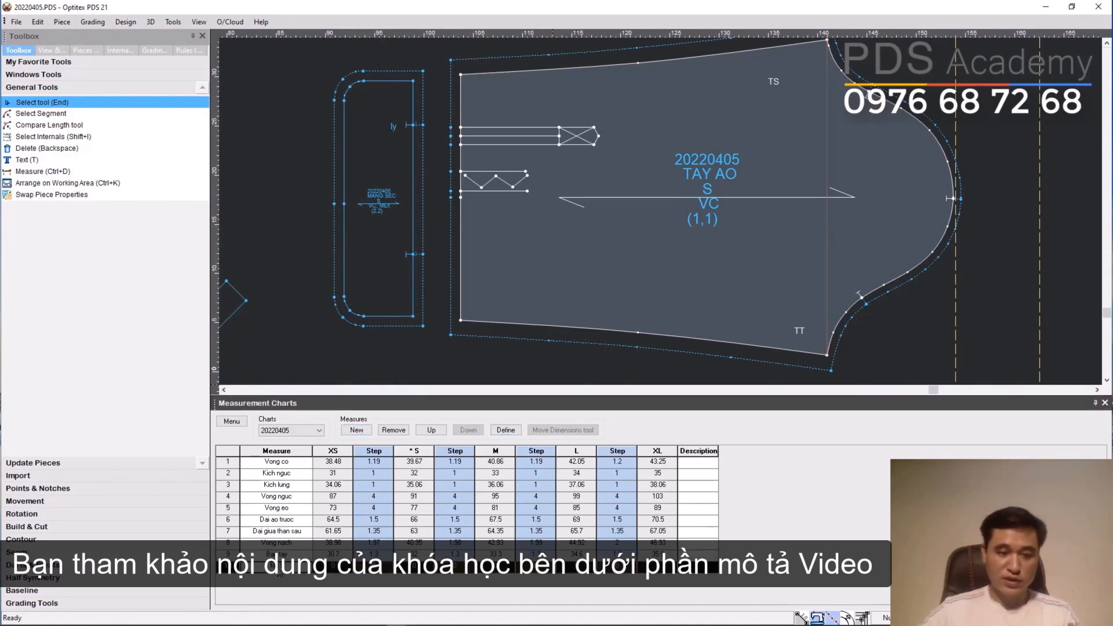
{"action": "type", "text": "Dai"}
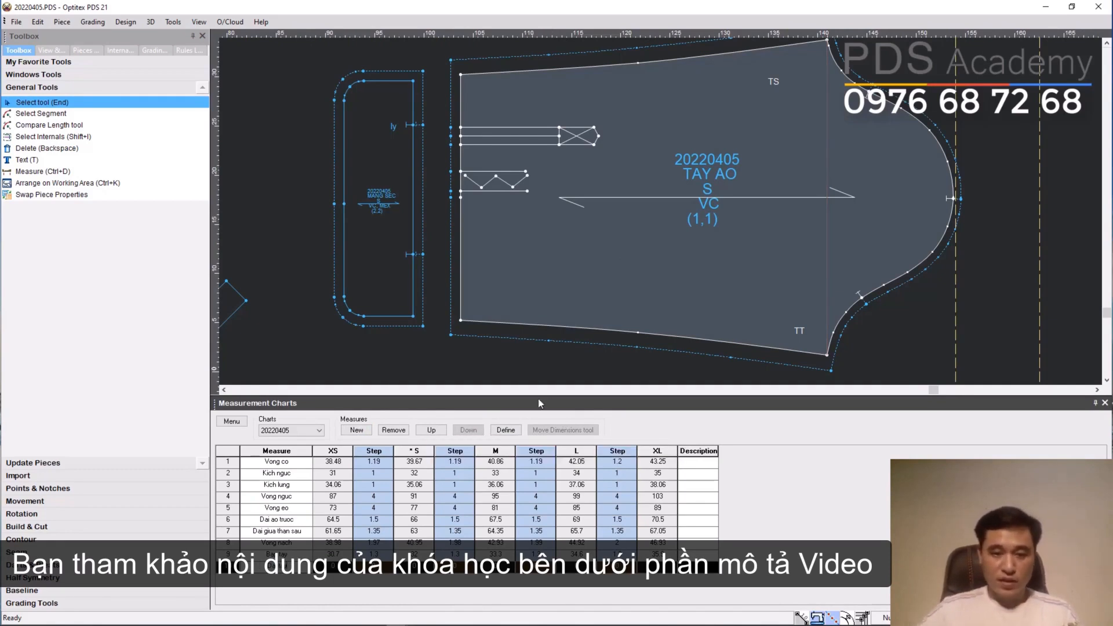
- Define the first Dai tay segment from the sleeve's hem midpoint to the top of the sleeve cap, measured By X, and apply it
{"action": "left_click", "coordinate": [505, 429]}
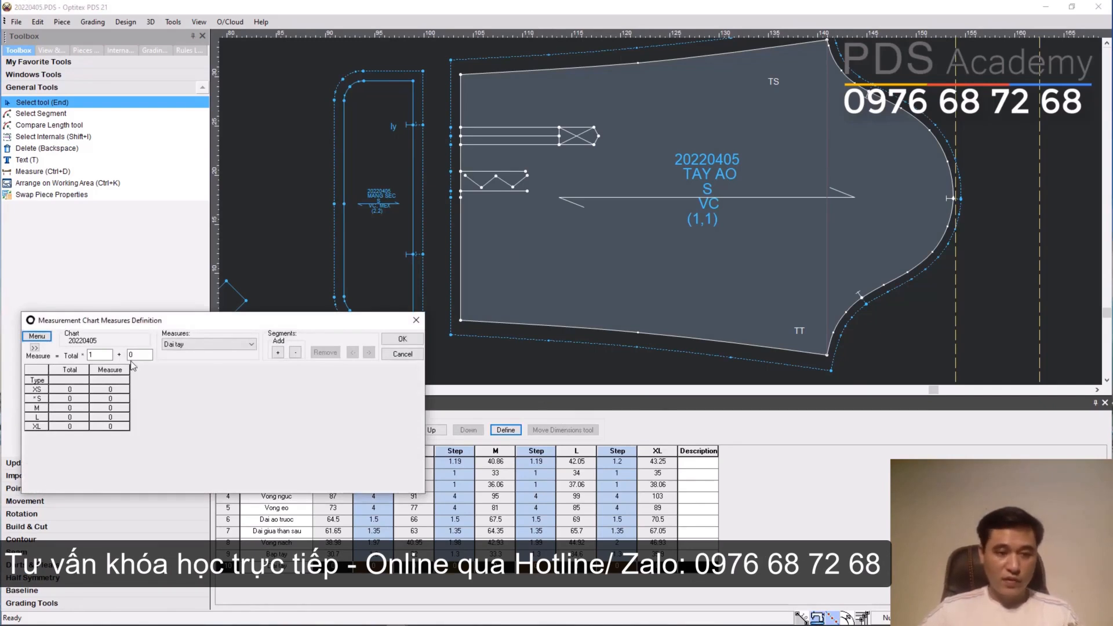
{"action": "left_click", "coordinate": [278, 353]}
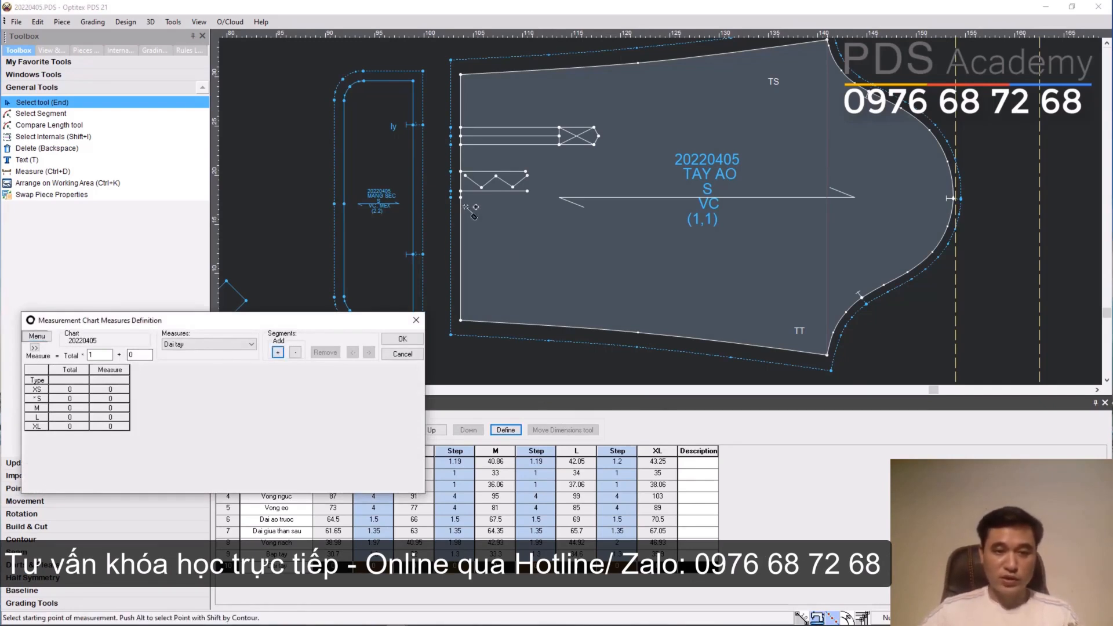
{"action": "left_click", "coordinate": [956, 198]}
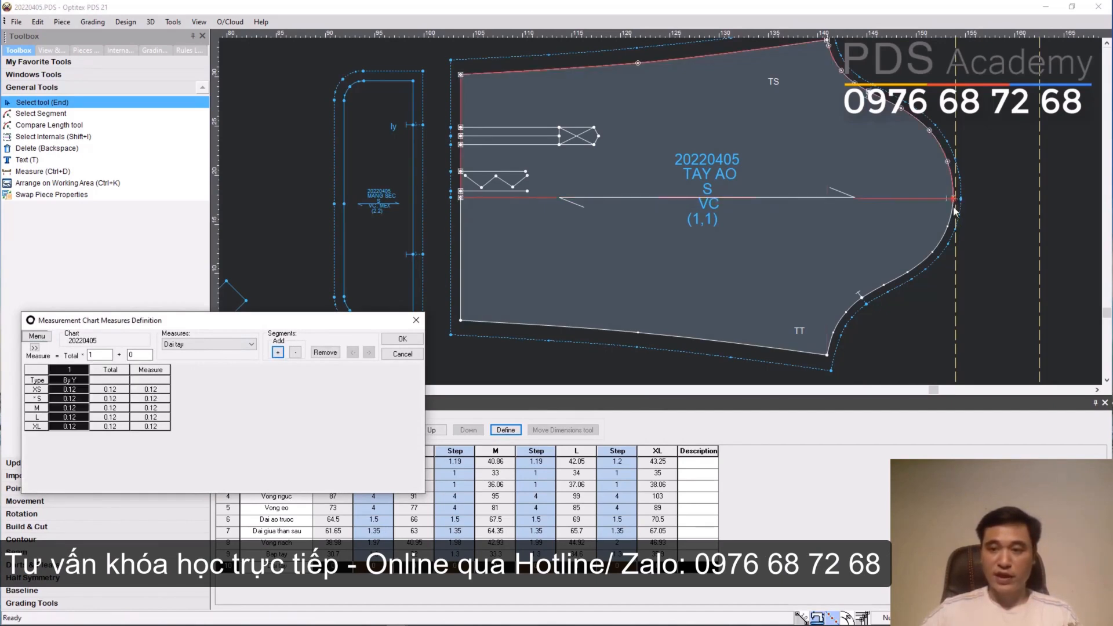
{"action": "left_click", "coordinate": [68, 380]}
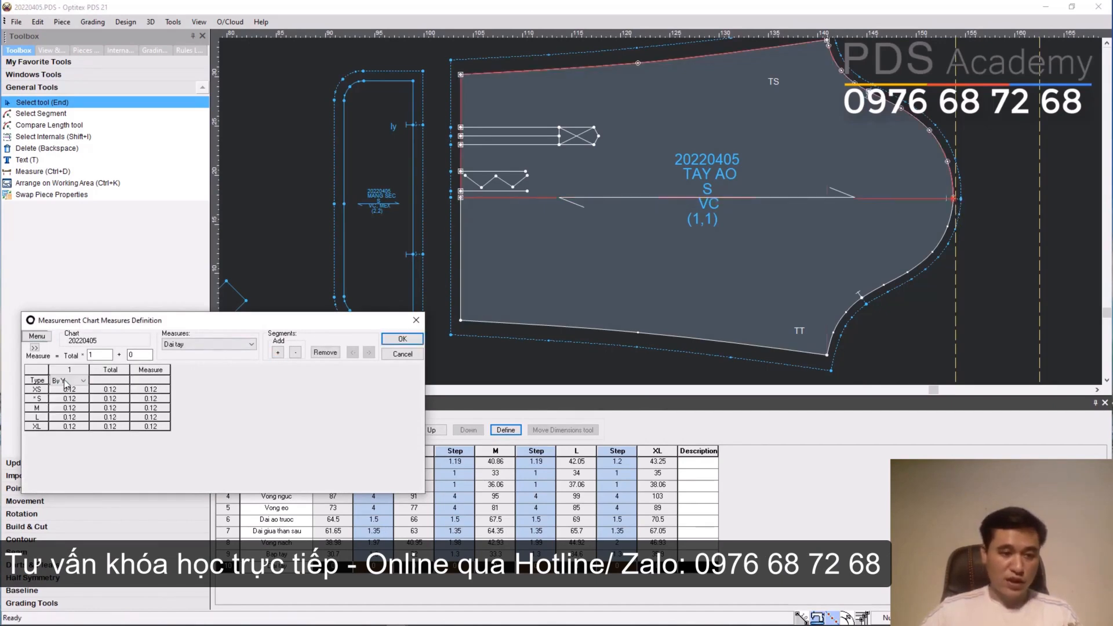
{"action": "left_click", "coordinate": [70, 406]}
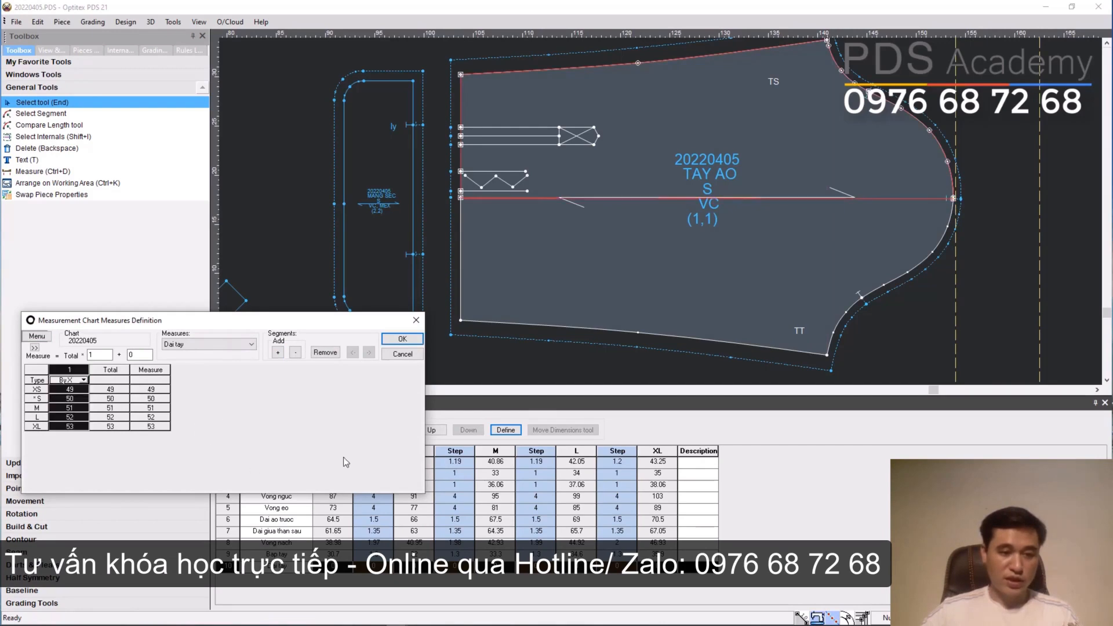
{"action": "left_click", "coordinate": [402, 341]}
- Add a second Dai tay segment across the width of the cuff piece, measured By X, and apply the definition
{"action": "left_click", "coordinate": [374, 237]}
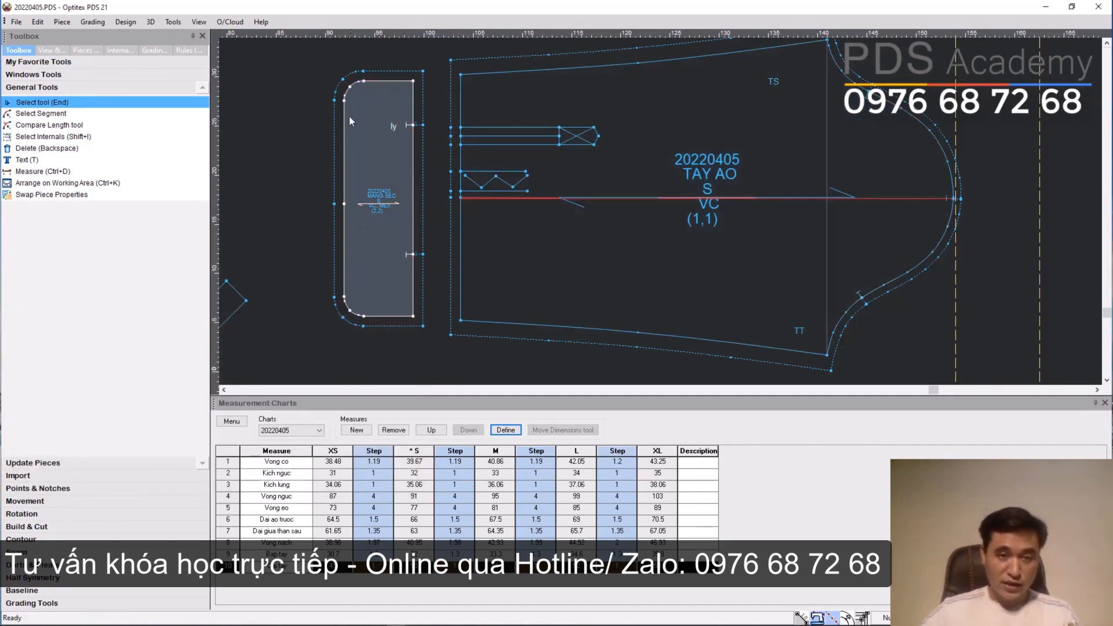
{"action": "left_click", "coordinate": [504, 429]}
{"action": "left_click", "coordinate": [277, 352]}
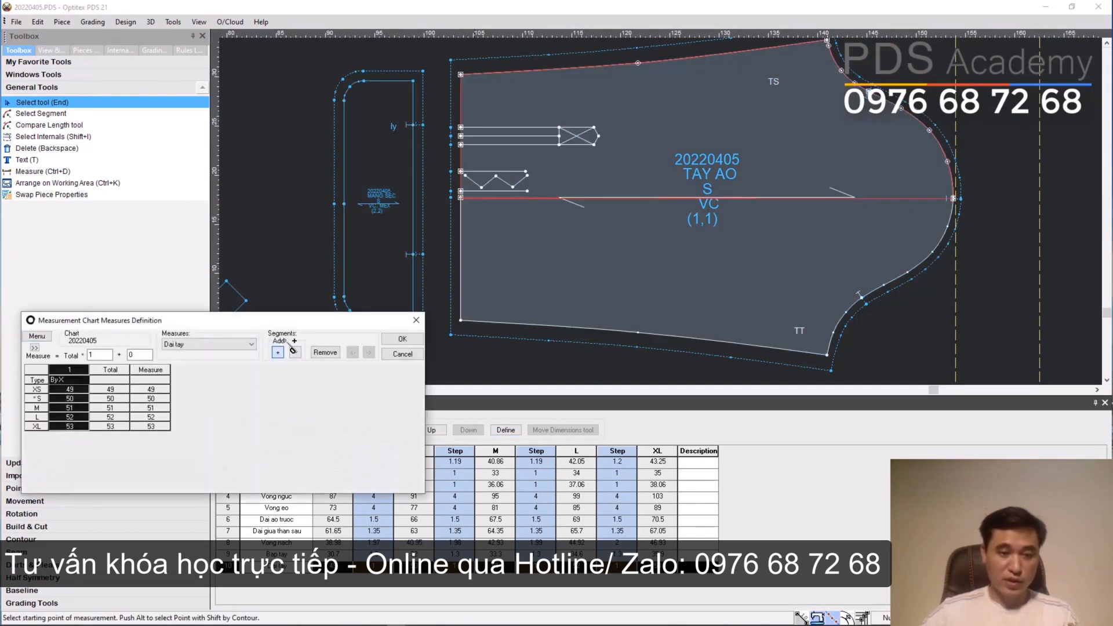
{"action": "left_click", "coordinate": [345, 203]}
{"action": "left_click", "coordinate": [415, 125]}
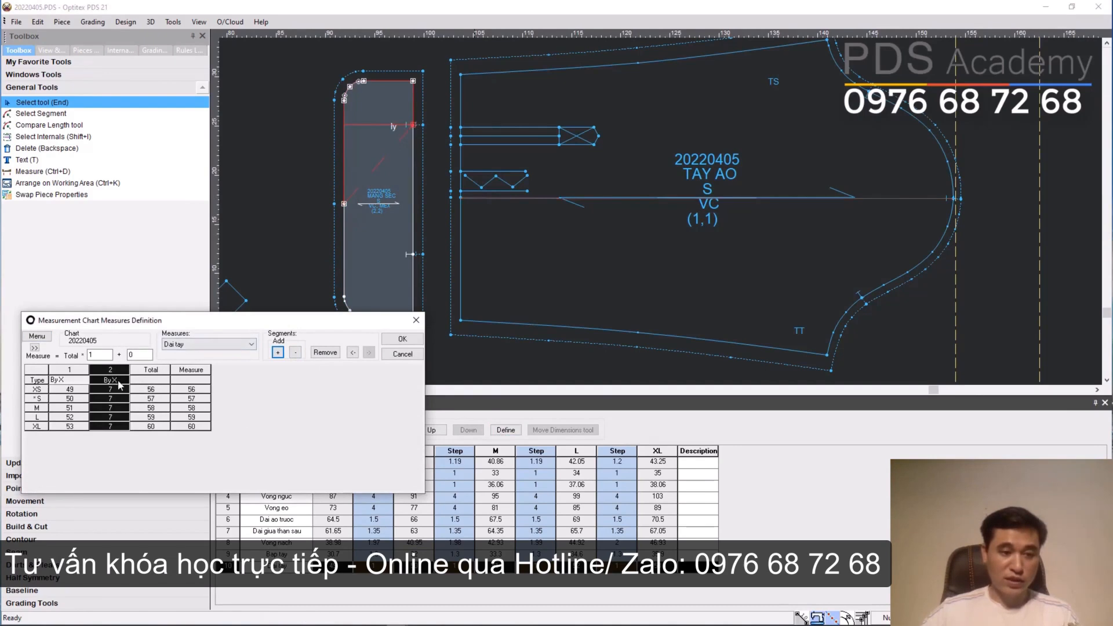
{"action": "left_click", "coordinate": [402, 338]}
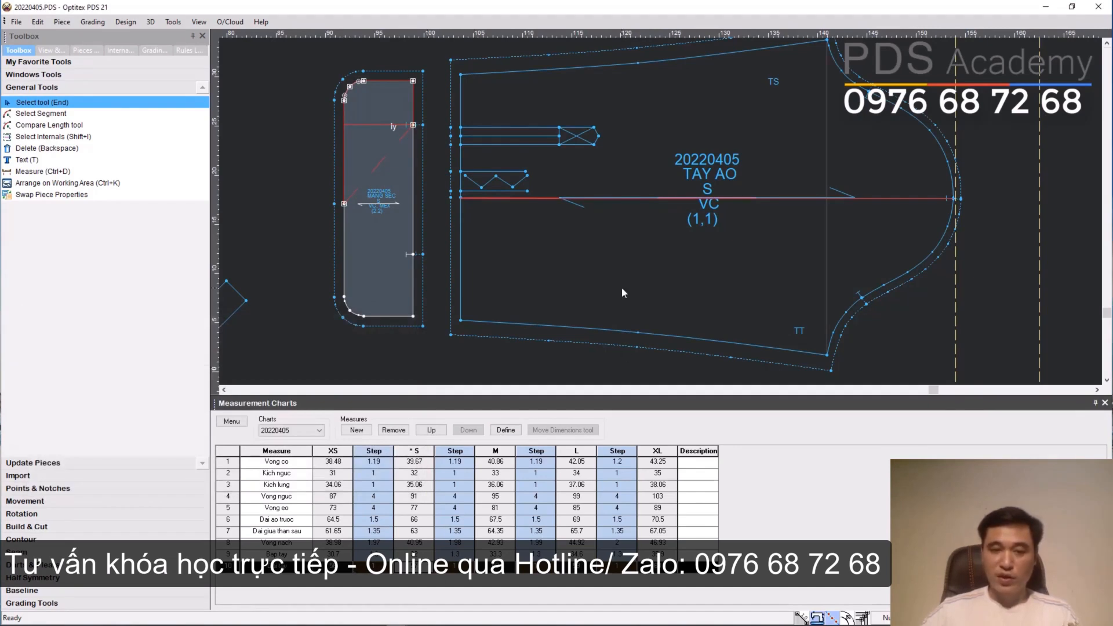
- Export the measurement chart to the Excel file C:\20220405.xlsx with the sheet name 20220405
{"action": "scroll", "coordinate": [661, 211], "scroll_direction": "down", "scroll_amount": 5}
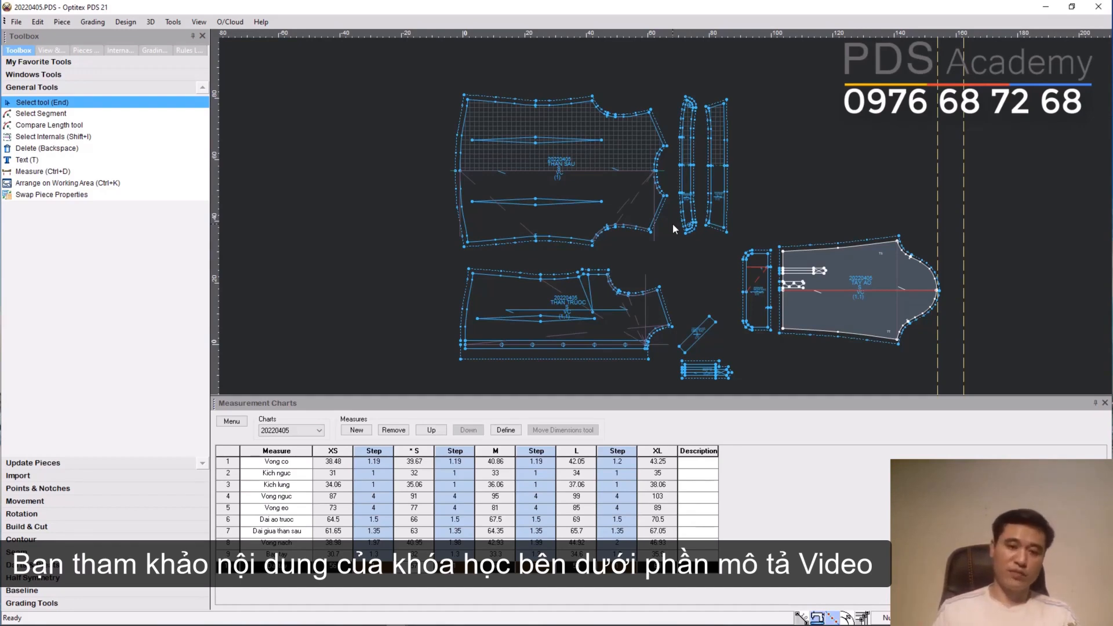
{"action": "left_click", "coordinate": [244, 425]}
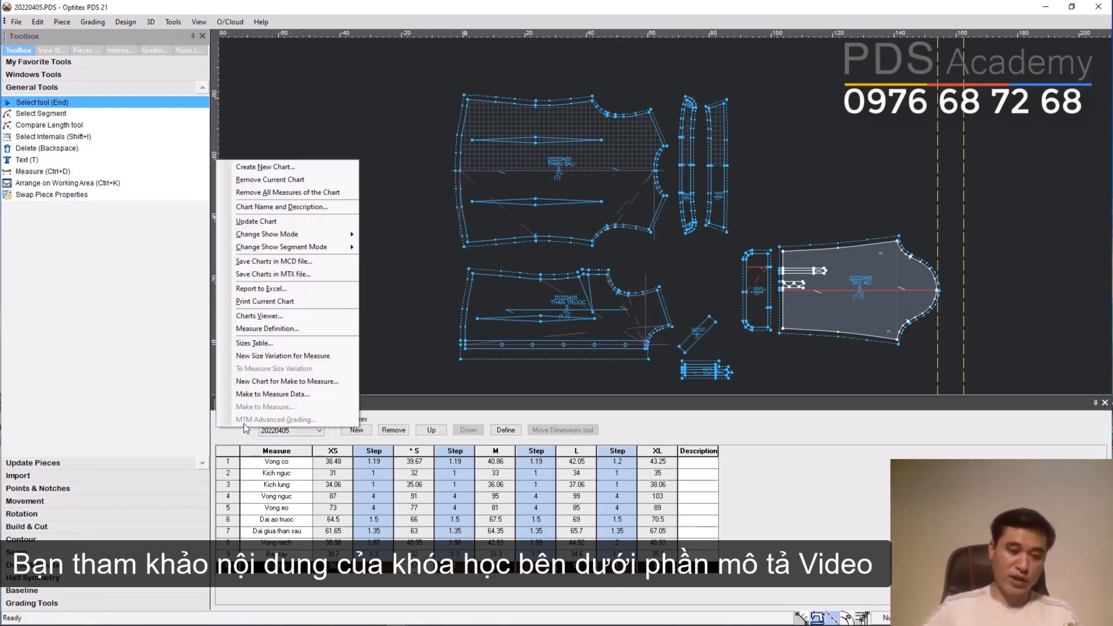
{"action": "left_click", "coordinate": [269, 290]}
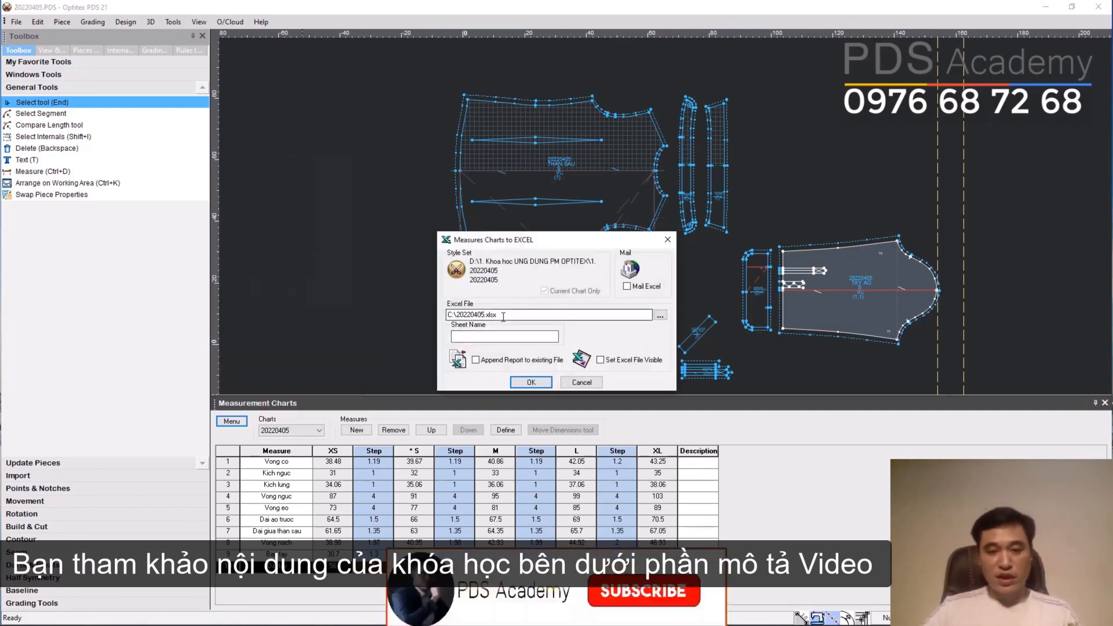
{"action": "left_click_drag", "start_coordinate": [512, 315], "coordinate": [436, 314]}
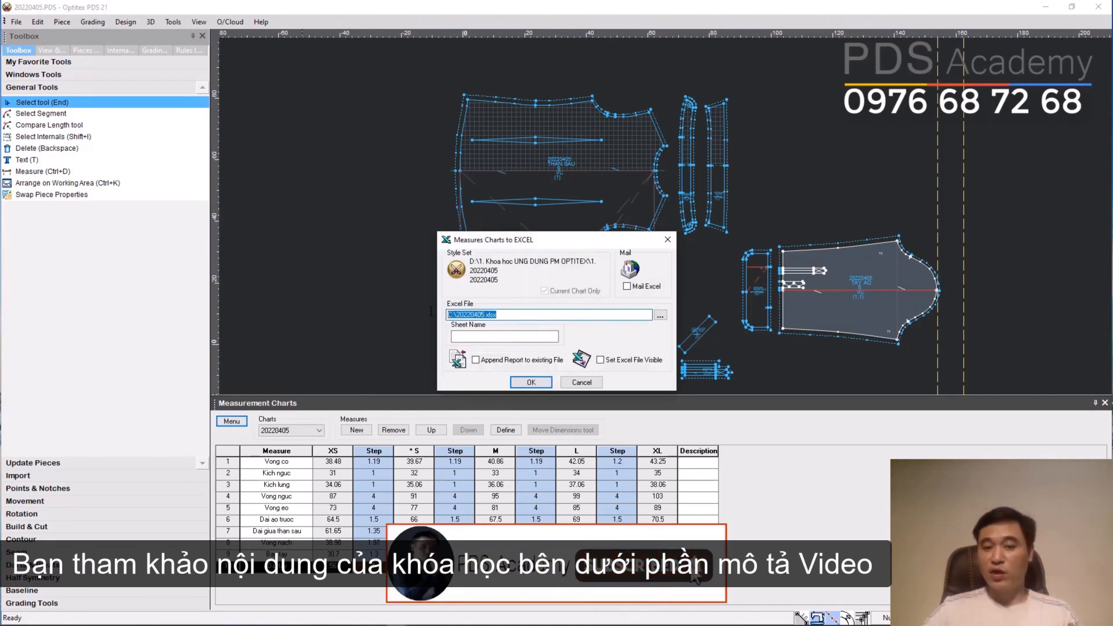
{"action": "left_click", "coordinate": [463, 338]}
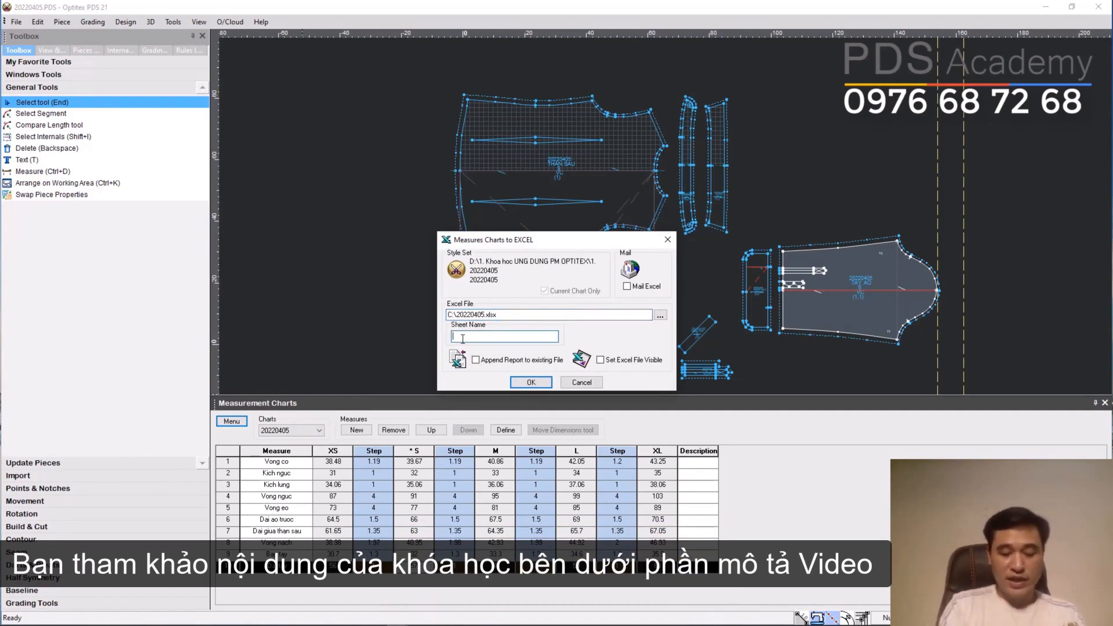
{"action": "type", "text": "20220405"}
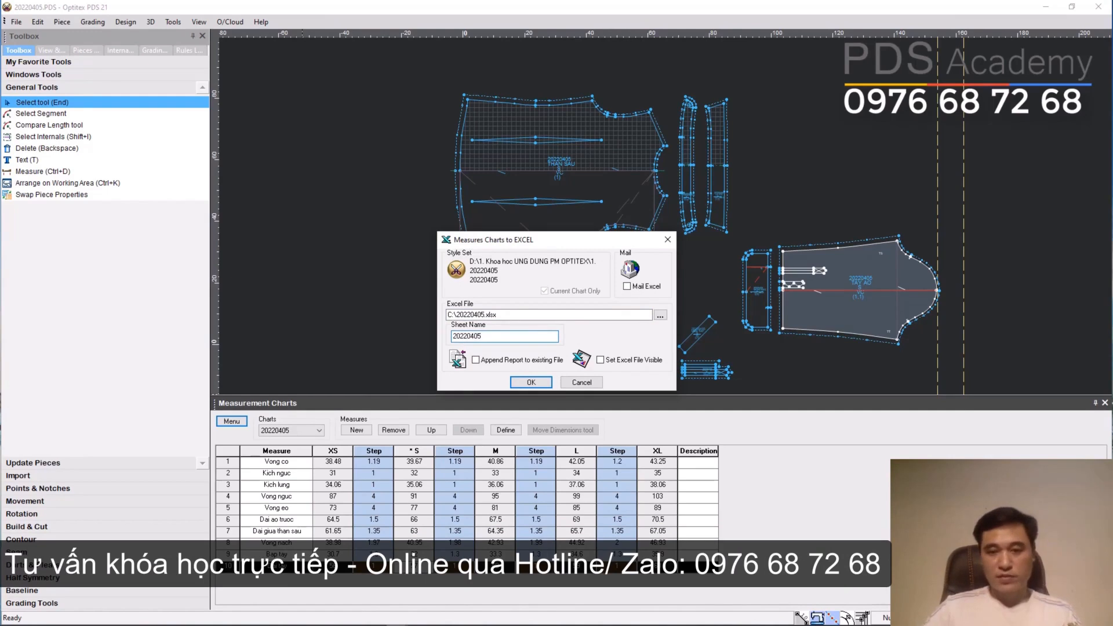
{"action": "left_click", "coordinate": [528, 382]}
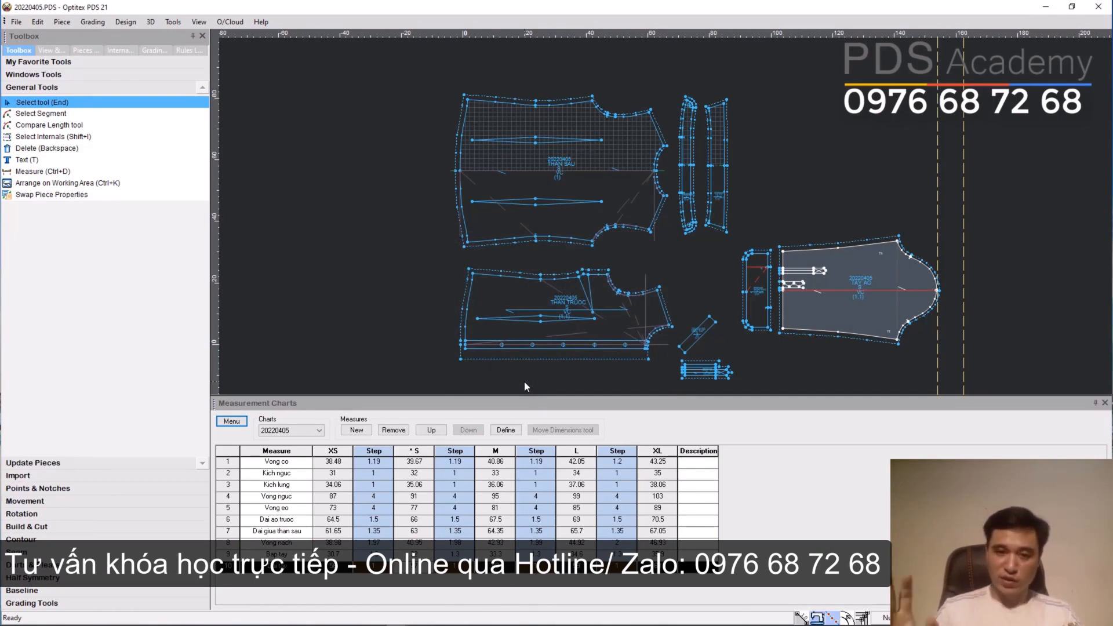
- Switch to File Explorer, open the exported 20220405 workbook from Local Disk (C:) in Excel, and maximize its window
{"action": "left_click", "coordinate": [55, 618]}
{"action": "double_click", "coordinate": [168, 321]}
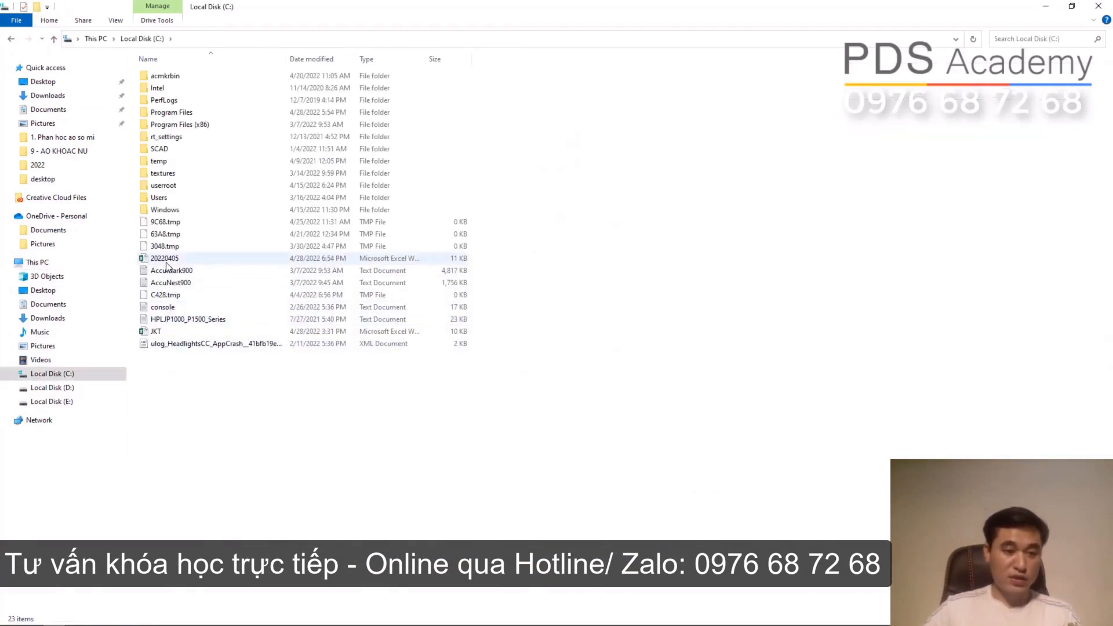
{"action": "left_click", "coordinate": [166, 261]}
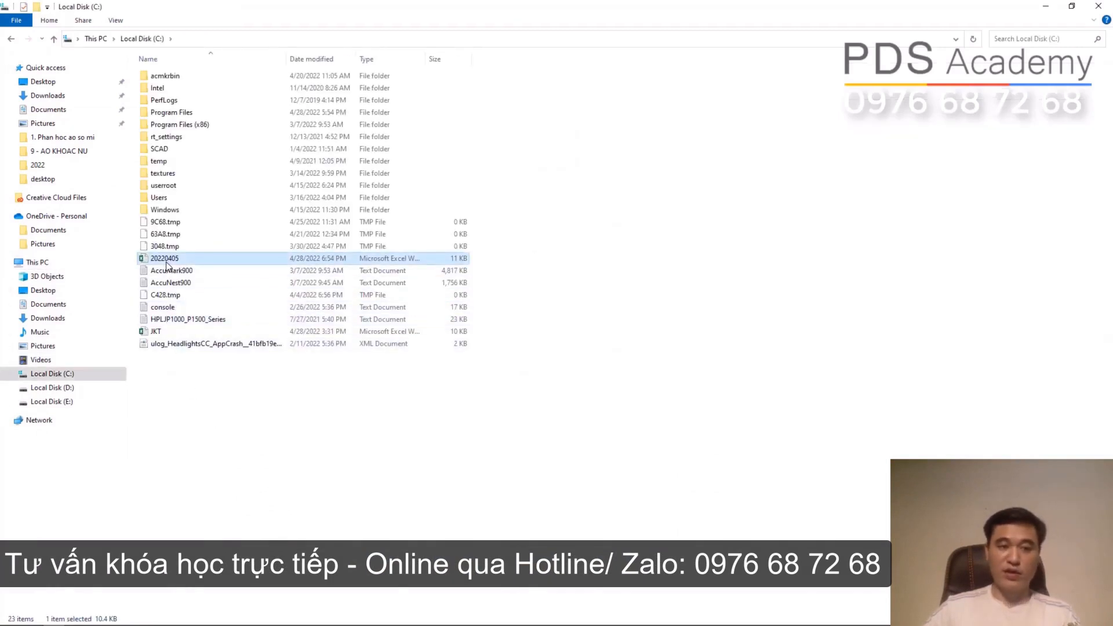
{"action": "double_click", "coordinate": [167, 264]}
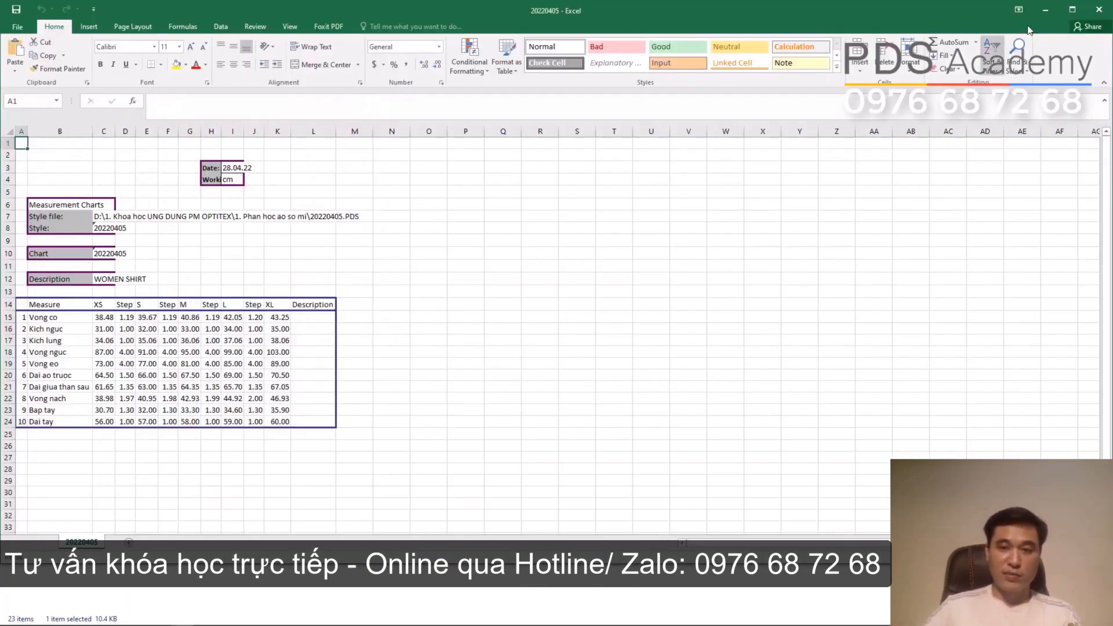
{"action": "left_click", "coordinate": [1072, 14]}
{"action": "left_click", "coordinate": [1071, 14]}
{"action": "left_click", "coordinate": [1071, 14]}
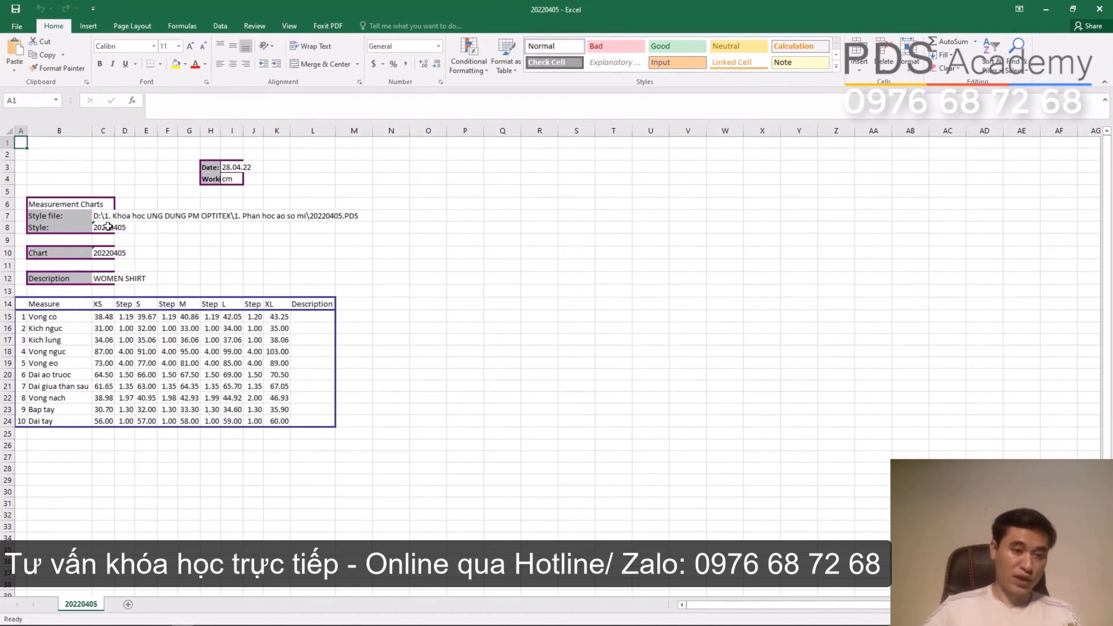
- Delete rows 1 to 7 above the Style line of the exported sheet
{"action": "left_click", "coordinate": [7, 215]}
{"action": "left_click", "coordinate": [6, 141], "text": "shift"}
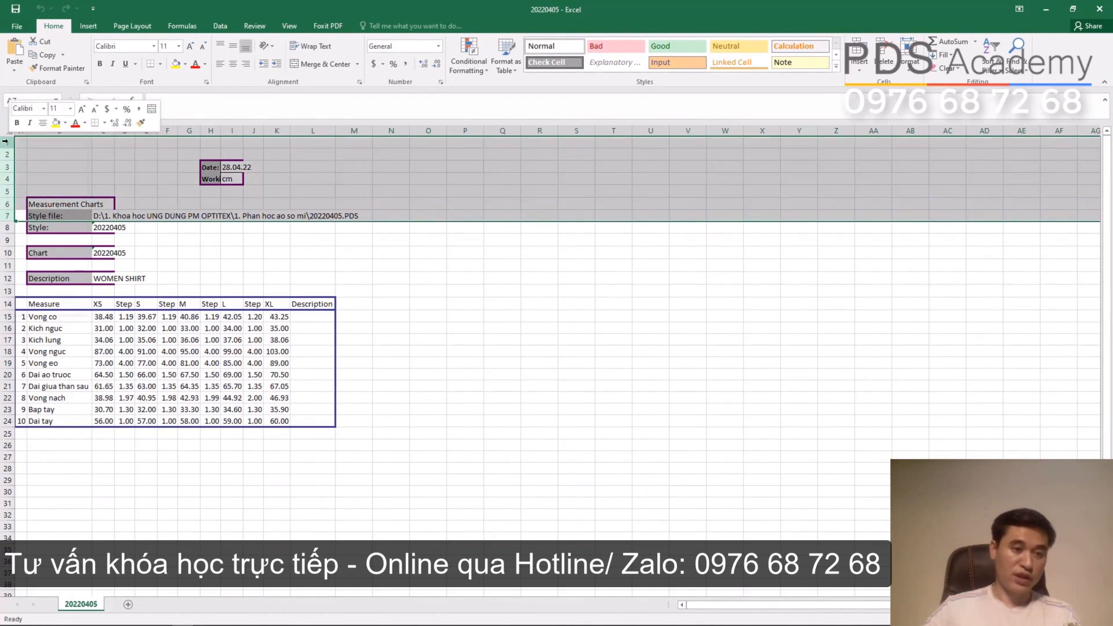
{"action": "right_click", "coordinate": [7, 142]}
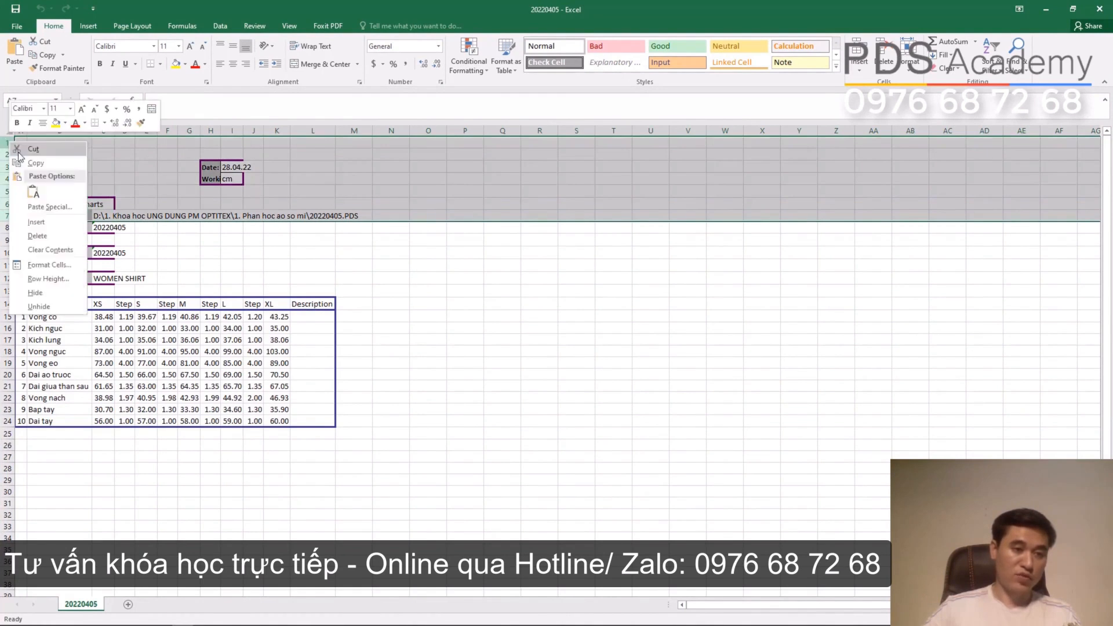
{"action": "left_click", "coordinate": [42, 239]}
{"action": "left_click", "coordinate": [570, 322]}
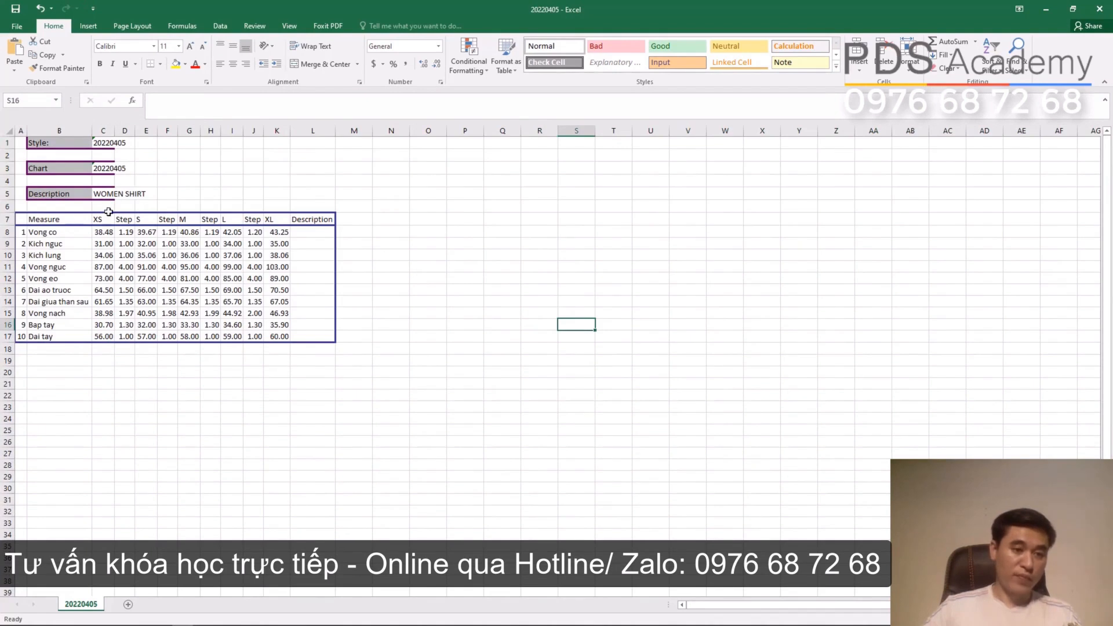
- Widen column B slightly and widen columns C through K to one larger equal width
{"action": "left_click_drag", "start_coordinate": [91, 128], "coordinate": [113, 129]}
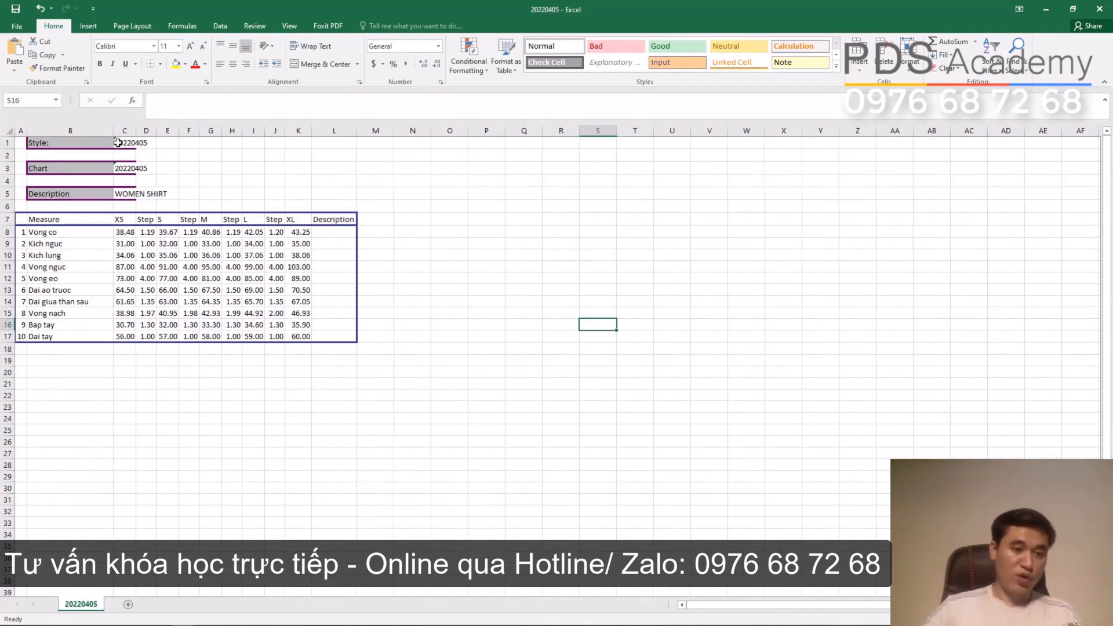
{"action": "left_click", "coordinate": [124, 131]}
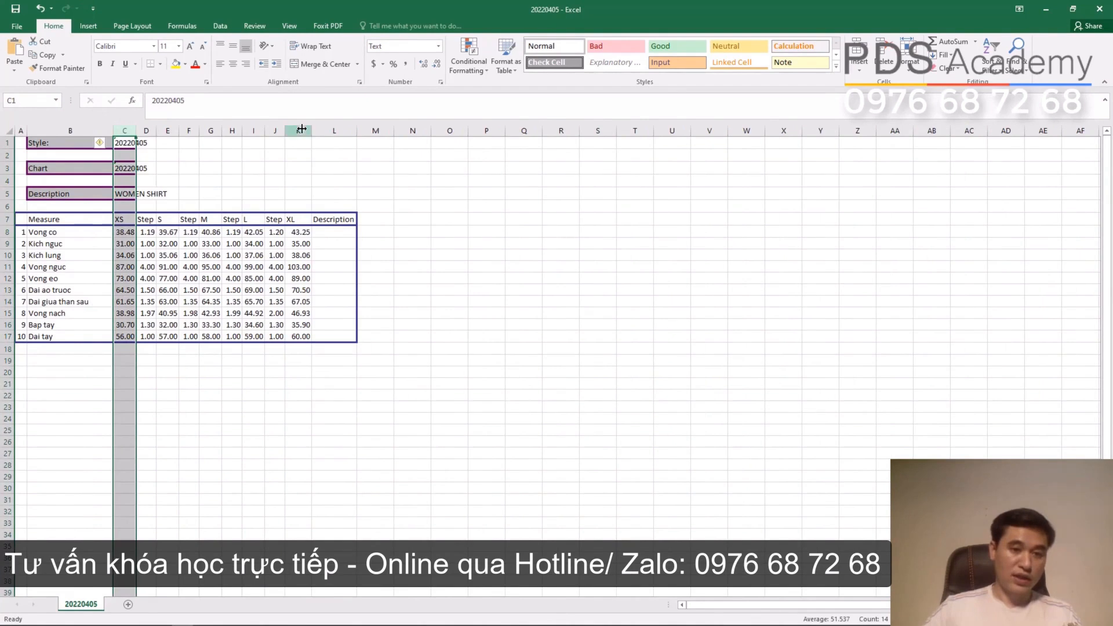
{"action": "left_click", "coordinate": [301, 129], "text": "shift"}
{"action": "left_click_drag", "start_coordinate": [301, 129], "coordinate": [347, 134]}
{"action": "left_click", "coordinate": [336, 418]}
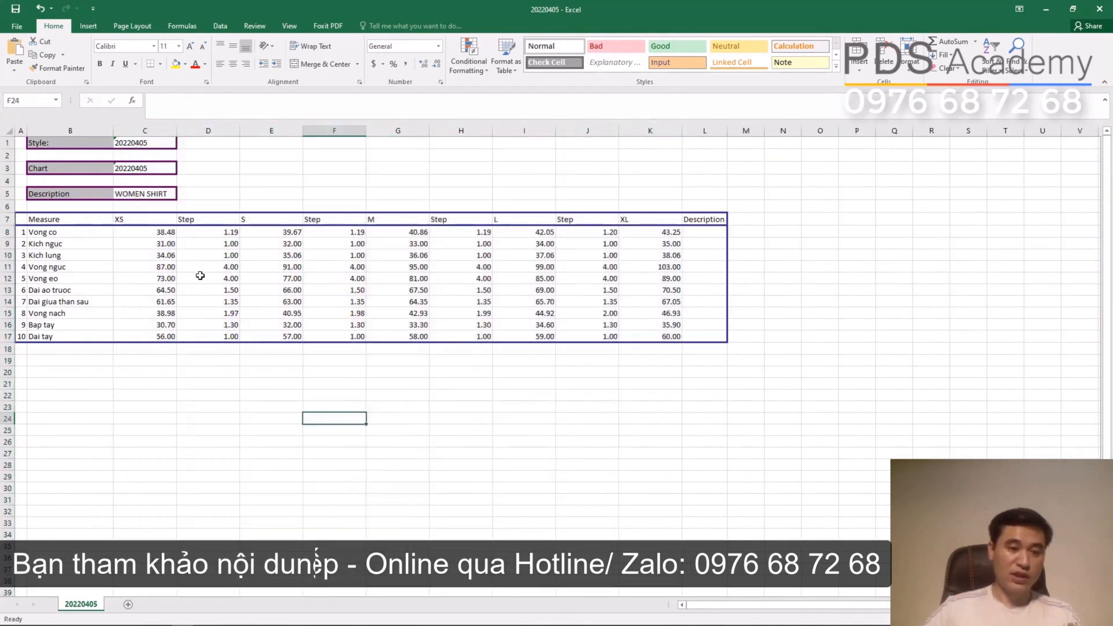
- Centre the size, step and description cells C7:L17 horizontally and vertically
{"action": "left_click_drag", "start_coordinate": [74, 243], "coordinate": [75, 324]}
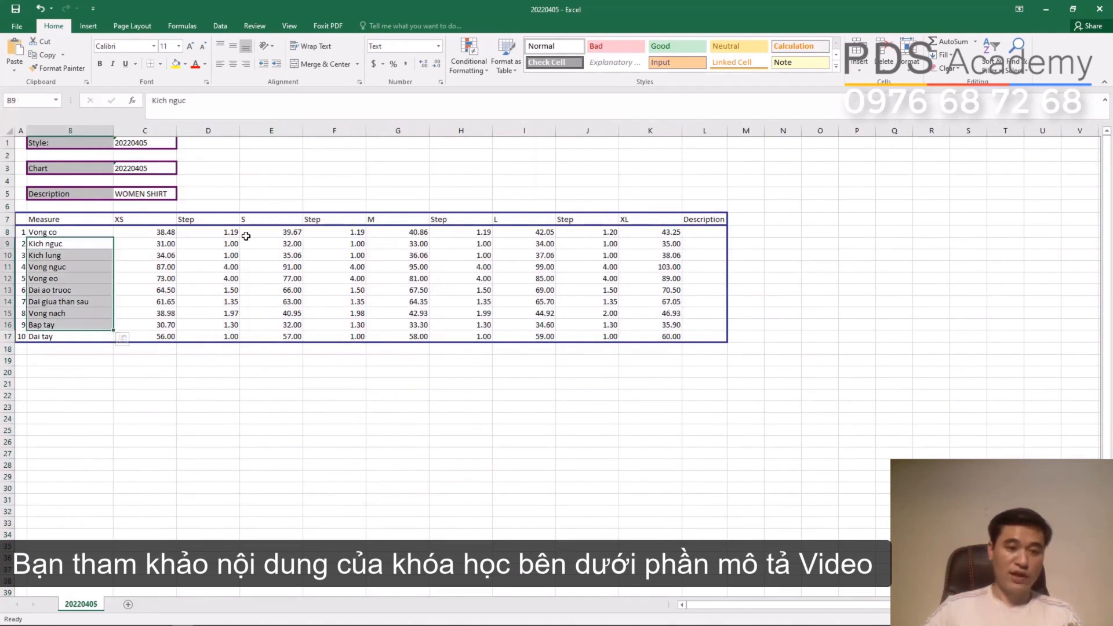
{"action": "left_click_drag", "start_coordinate": [285, 232], "coordinate": [289, 338]}
{"action": "left_click_drag", "start_coordinate": [135, 220], "coordinate": [701, 340]}
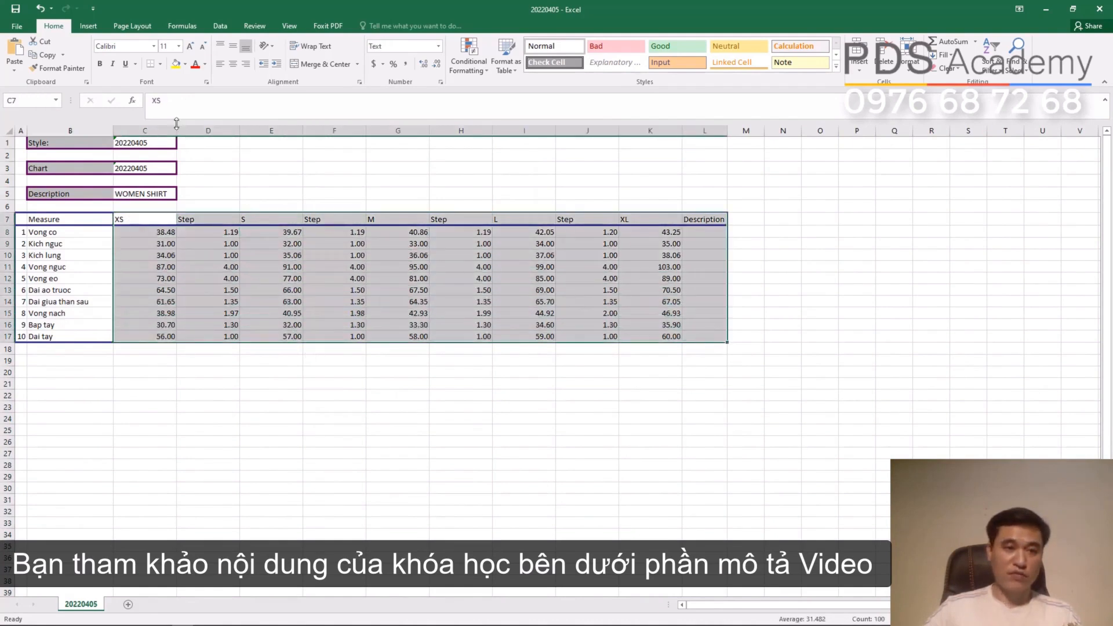
{"action": "left_click", "coordinate": [232, 64]}
{"action": "left_click", "coordinate": [279, 384]}
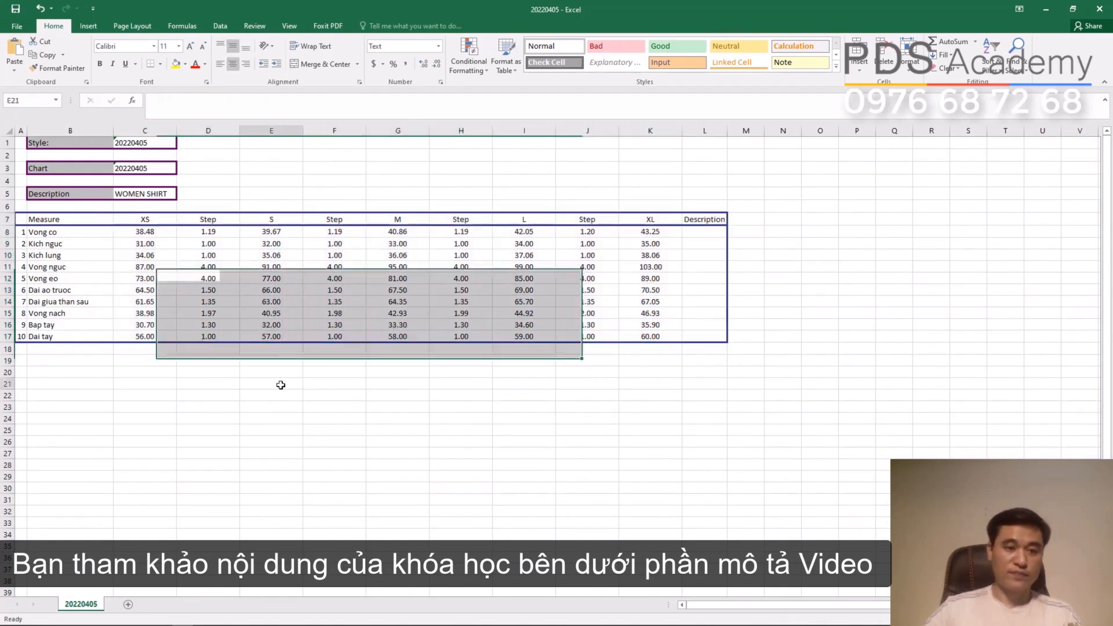
- Make the size S column of the table, E7:E17, bold with a yellow fill
{"action": "left_click_drag", "start_coordinate": [270, 219], "coordinate": [271, 338]}
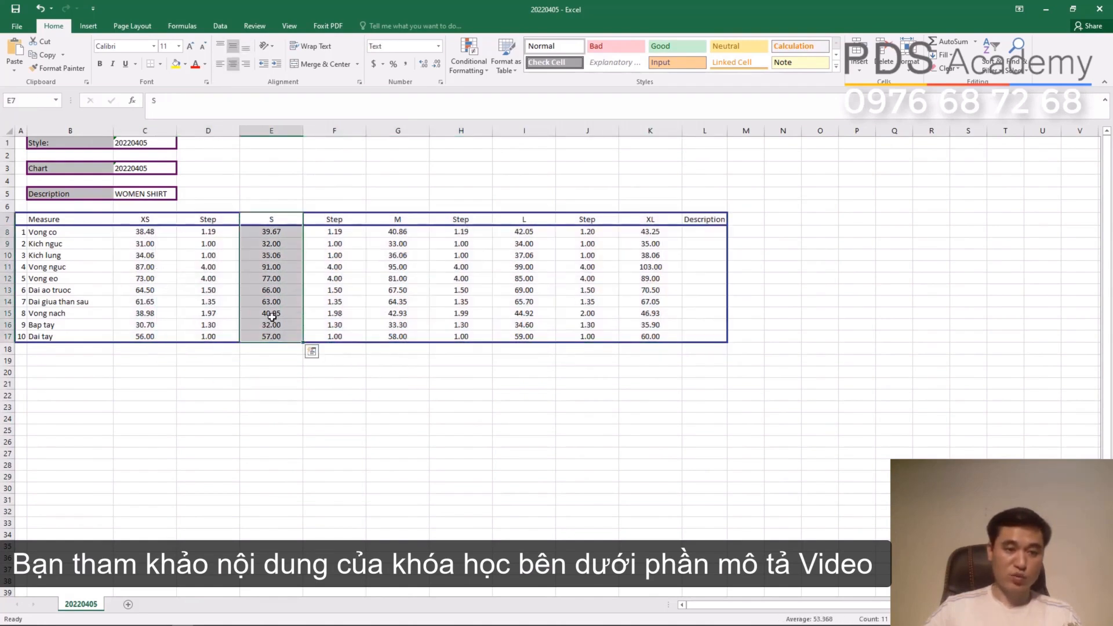
{"action": "left_click", "coordinate": [100, 64]}
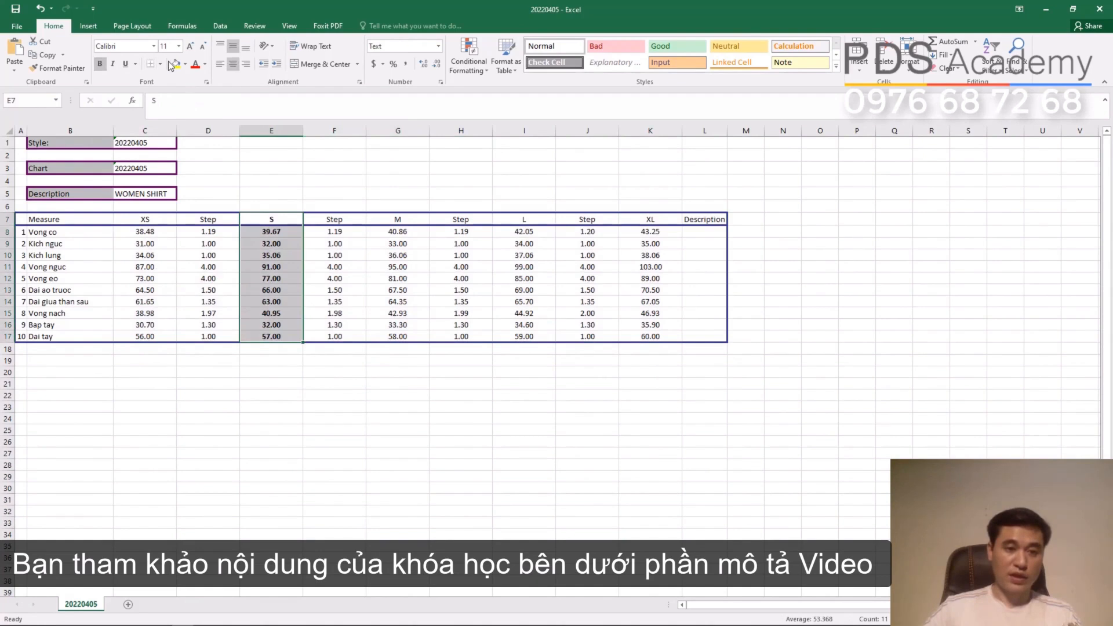
{"action": "left_click", "coordinate": [174, 63]}
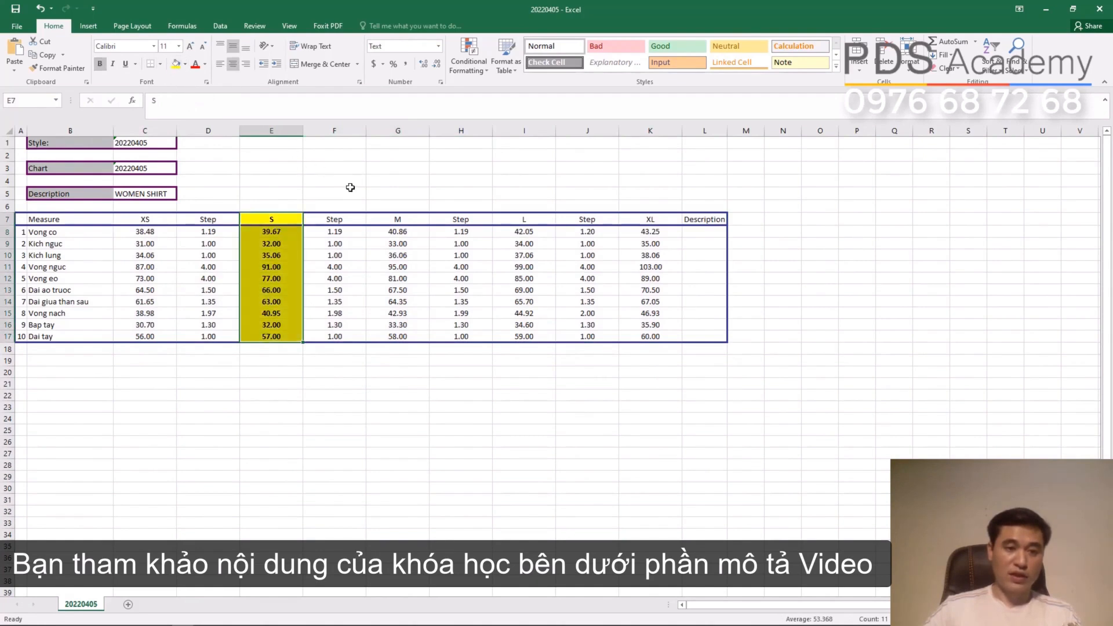
{"action": "left_click", "coordinate": [350, 188]}
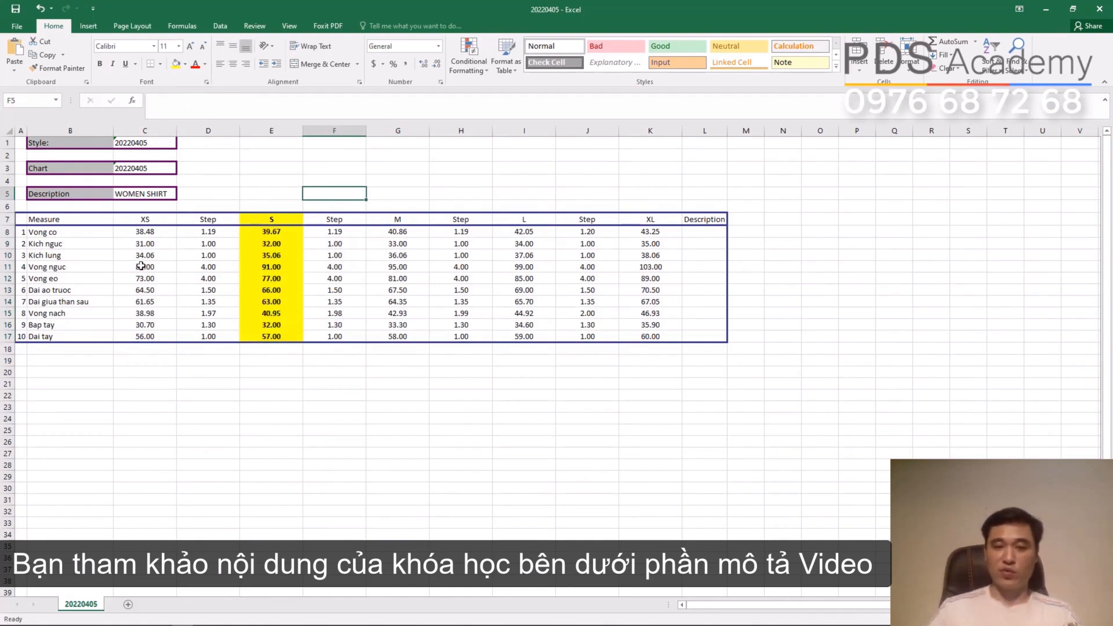
- Apply all borders to the whole measurement table, A7:L17
{"action": "mouse_move", "coordinate": [28, 219]}
{"action": "left_mouse_down"}
{"action": "mouse_move", "coordinate": [676, 313]}
{"action": "mouse_move", "coordinate": [696, 347]}
{"action": "mouse_move", "coordinate": [702, 333]}
{"action": "mouse_move", "coordinate": [102, 249]}
{"action": "mouse_move", "coordinate": [22, 225]}
{"action": "left_mouse_up"}
{"action": "left_click", "coordinate": [160, 63]}
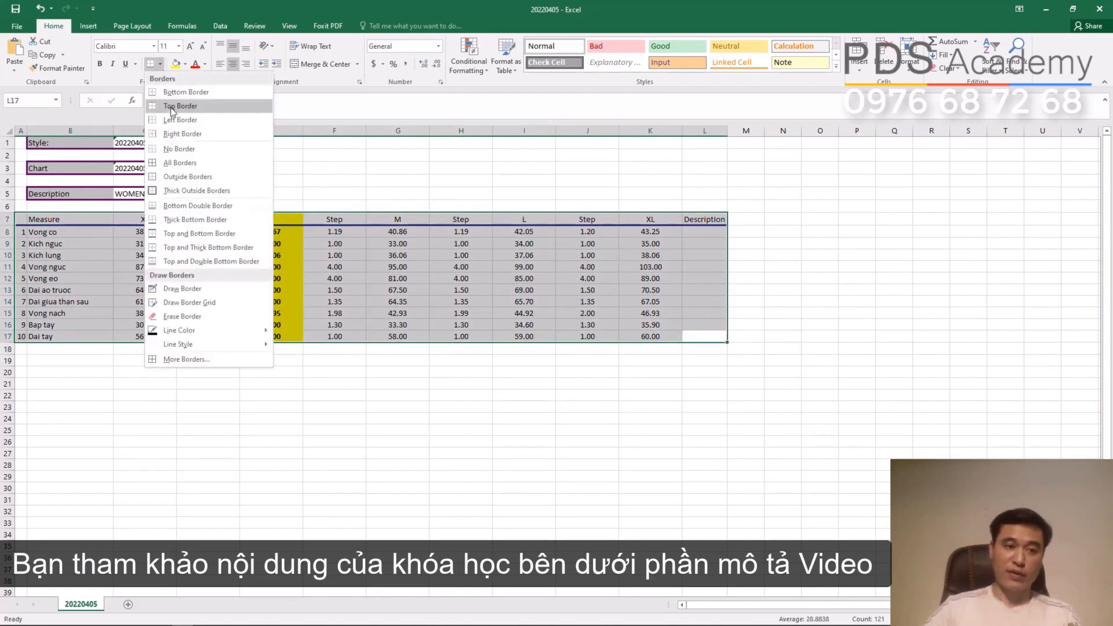
{"action": "left_click", "coordinate": [179, 163]}
{"action": "left_click", "coordinate": [333, 193]}
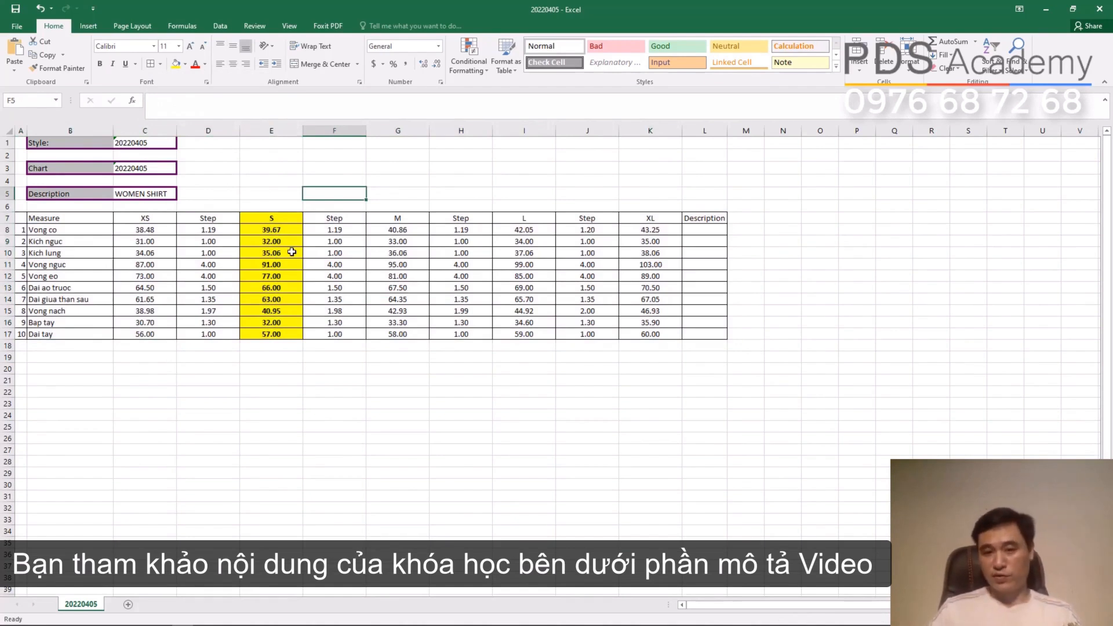
- Widen column A slightly and centre its row numbers
{"action": "left_click_drag", "start_coordinate": [22, 132], "coordinate": [42, 128]}
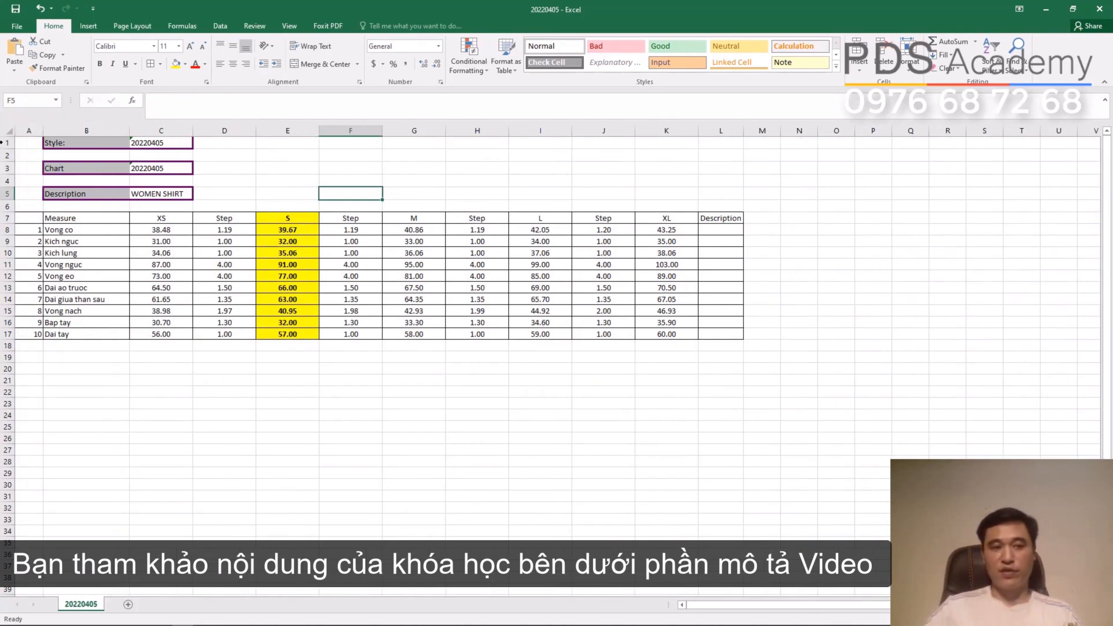
{"action": "left_click", "coordinate": [29, 130]}
{"action": "left_click", "coordinate": [233, 64]}
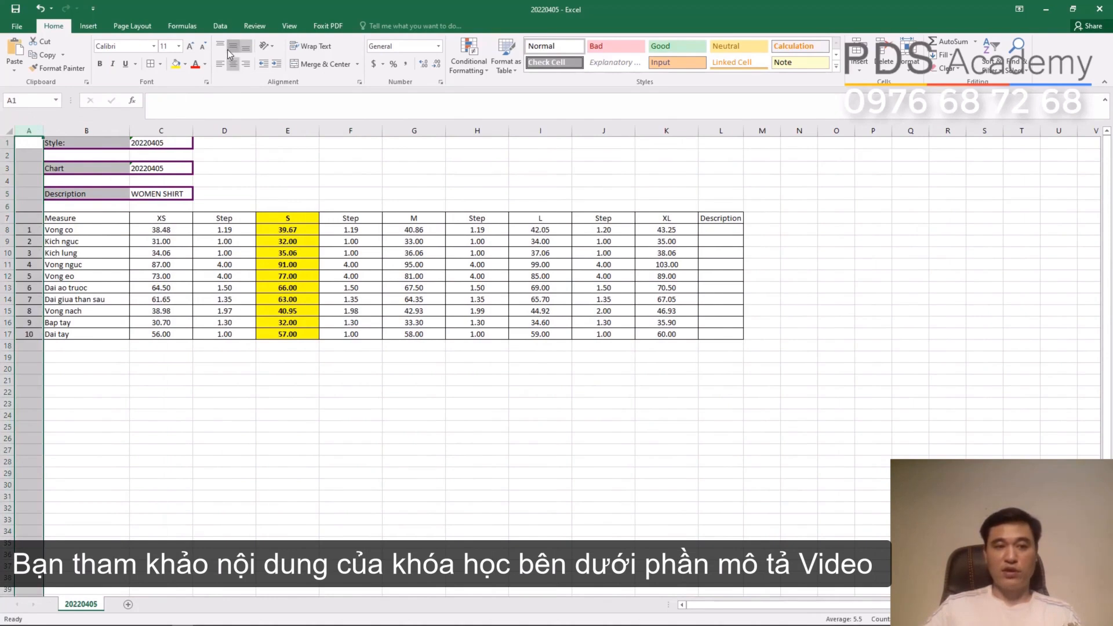
{"action": "left_click", "coordinate": [338, 375]}
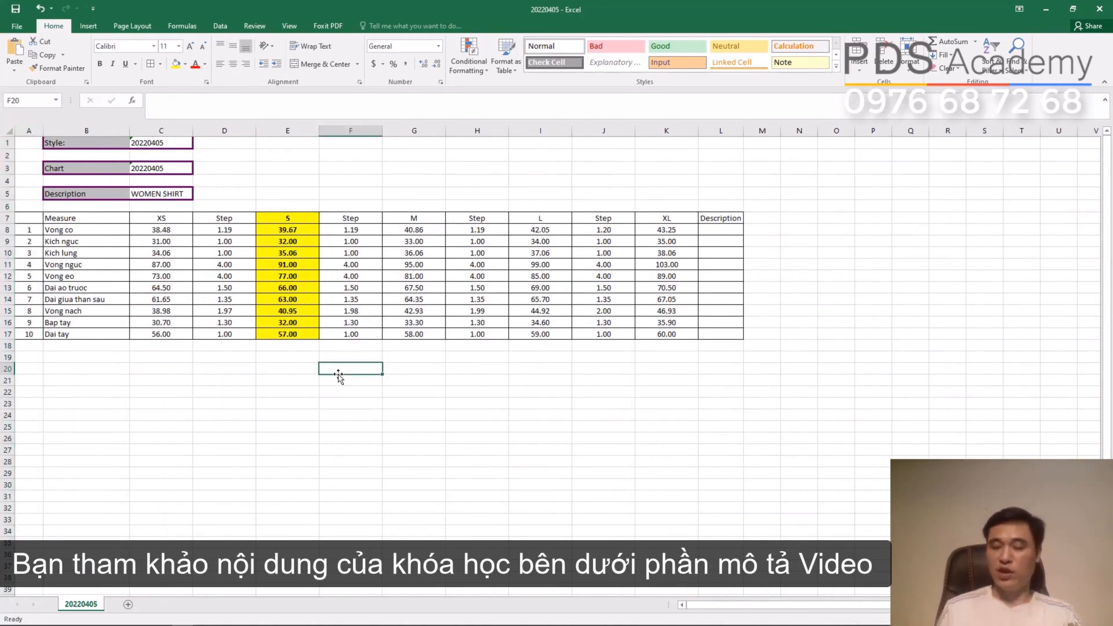